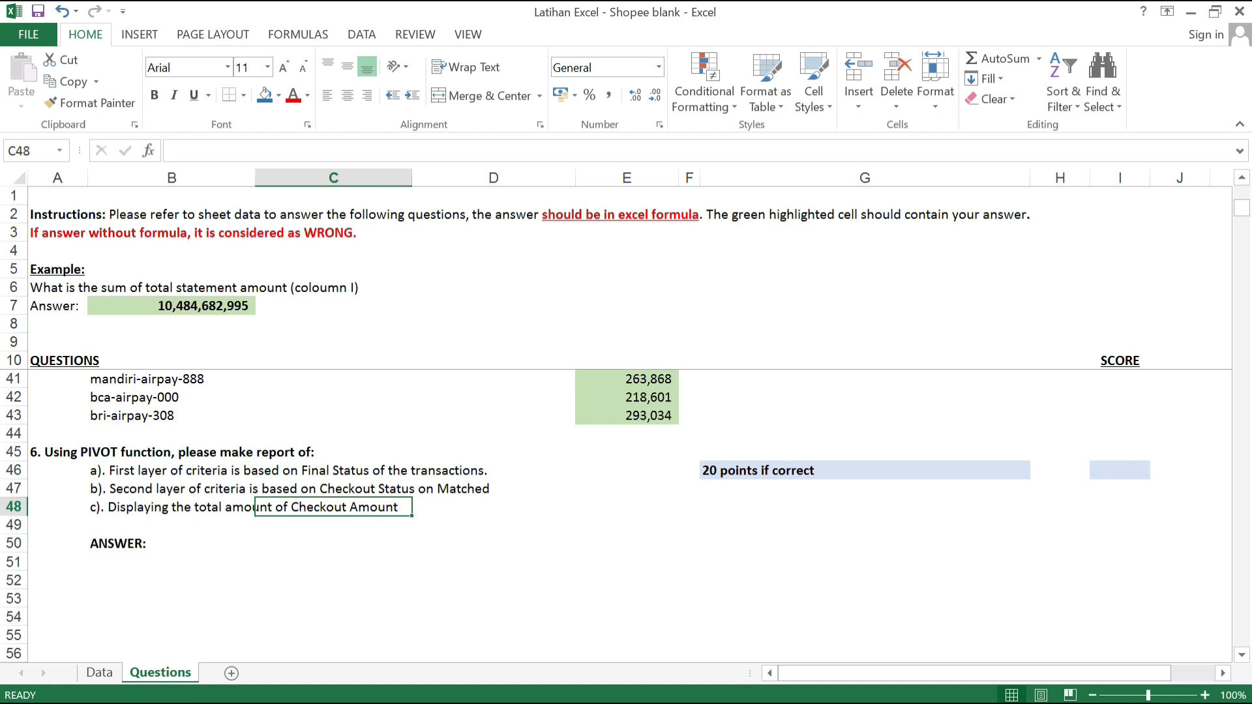
# Step: Review the questions on the Questions sheet, focusing on question 6's requirements for the pivot report
pyautogui.scroll(10, 627, 515)
pyautogui.scroll(-3, 626, 515)
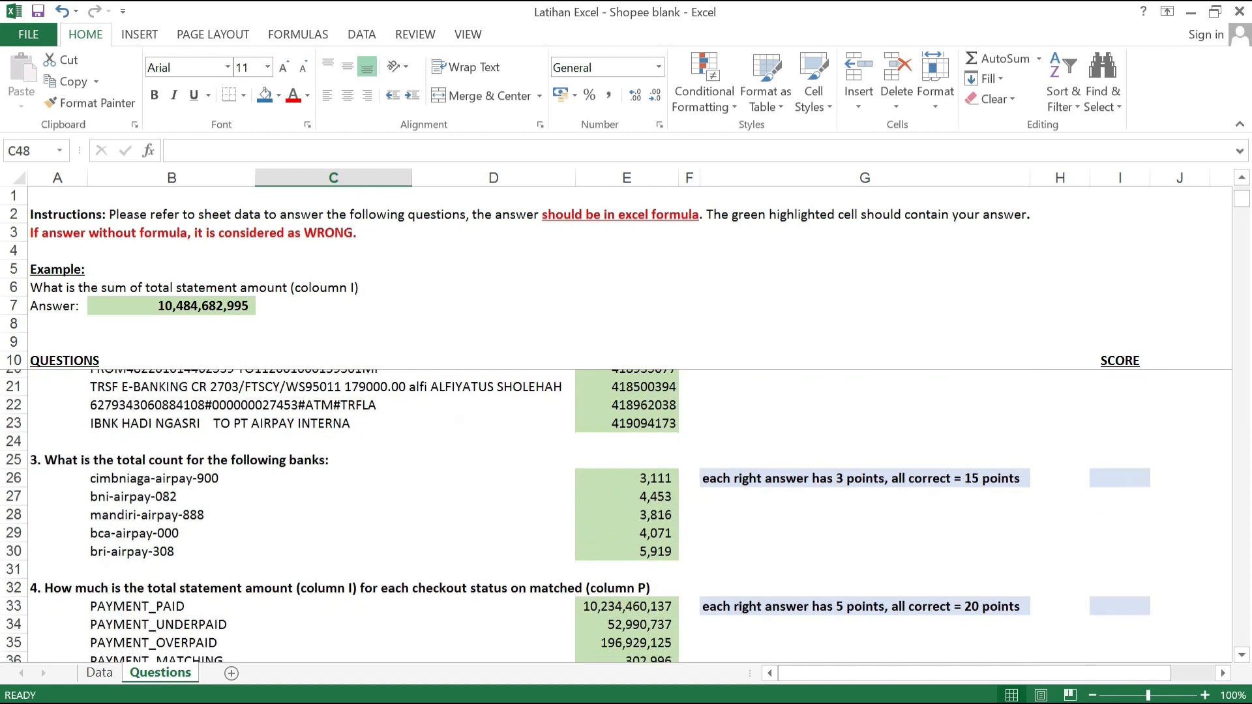
pyautogui.scroll(-5, 117, 515)
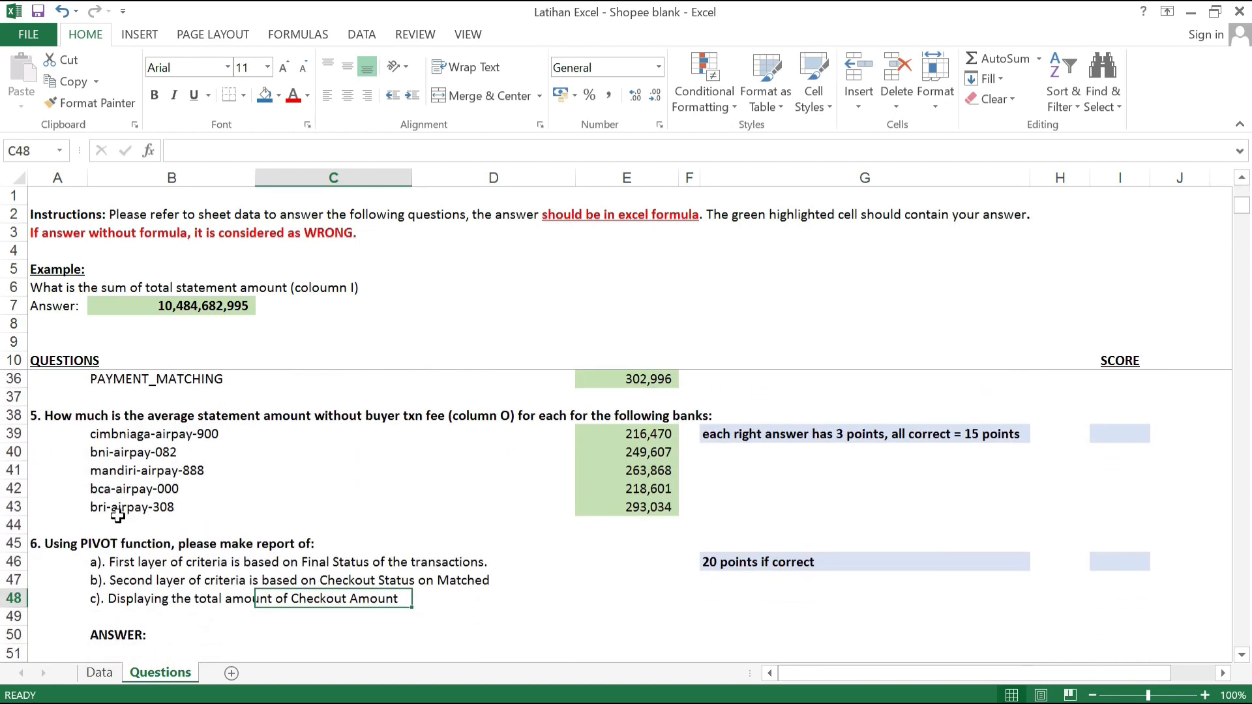
pyautogui.click(118, 517)
pyautogui.click(121, 507)
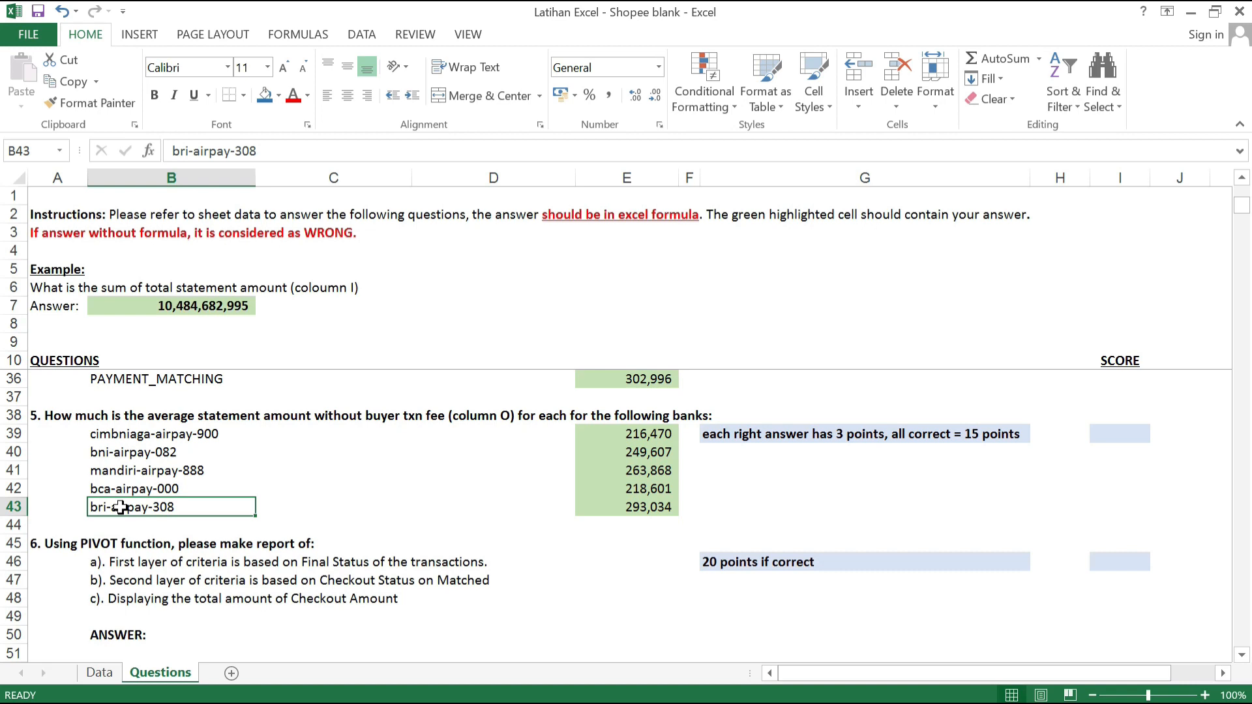
pyautogui.click(493, 581)
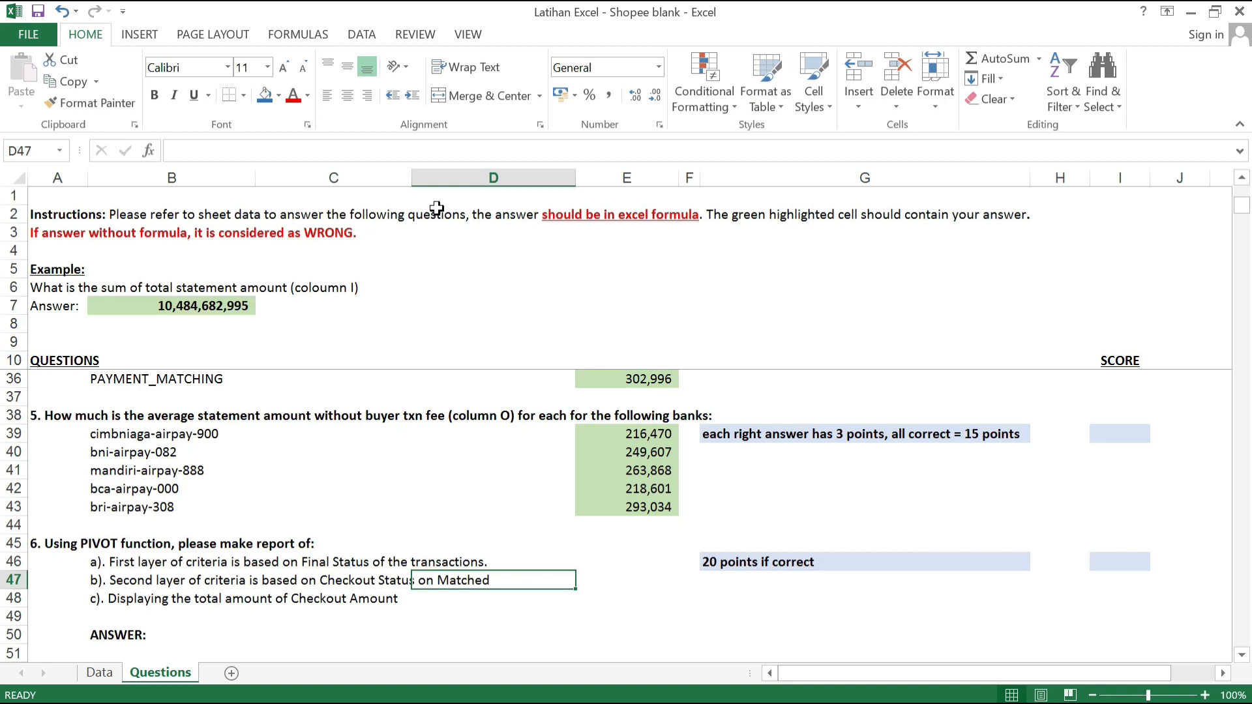
# Step: Create a PivotTable on a new worksheet from the Data sheet range A1:S41690 and move that worksheet after Questions
pyautogui.click(119, 677)
pyautogui.click(396, 251)
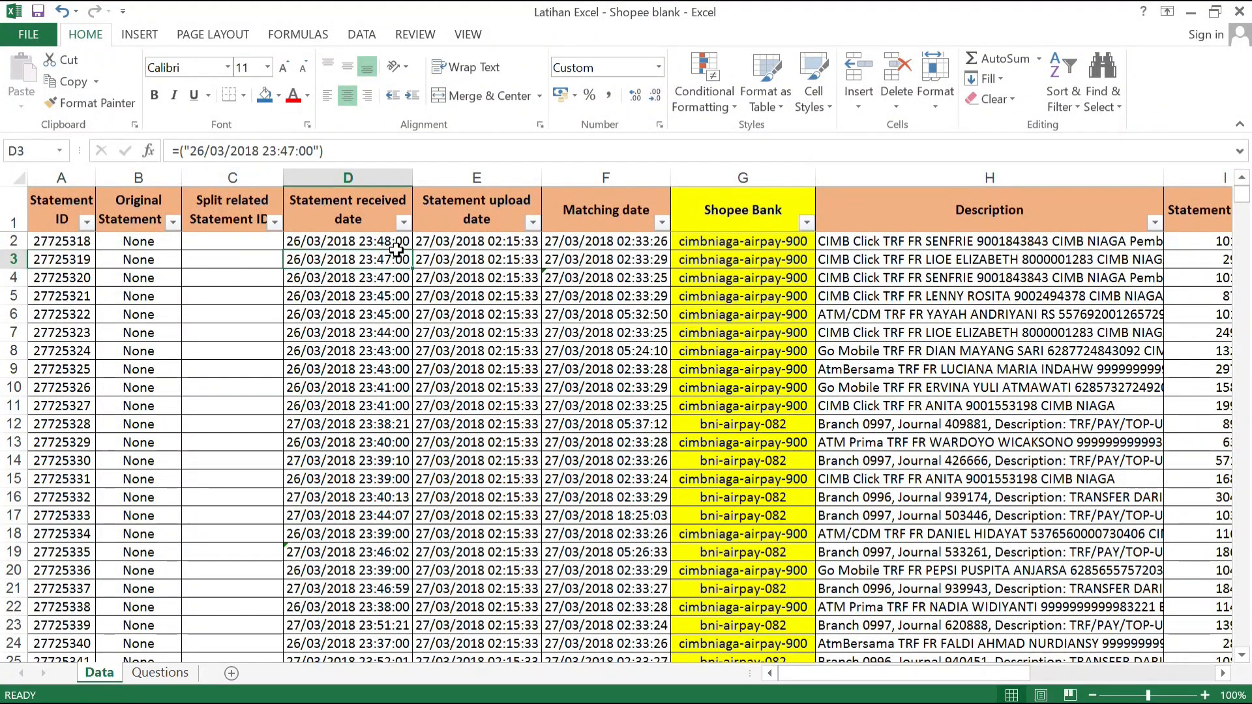
pyautogui.press('Left')
pyautogui.press('Left')
pyautogui.press('Left')
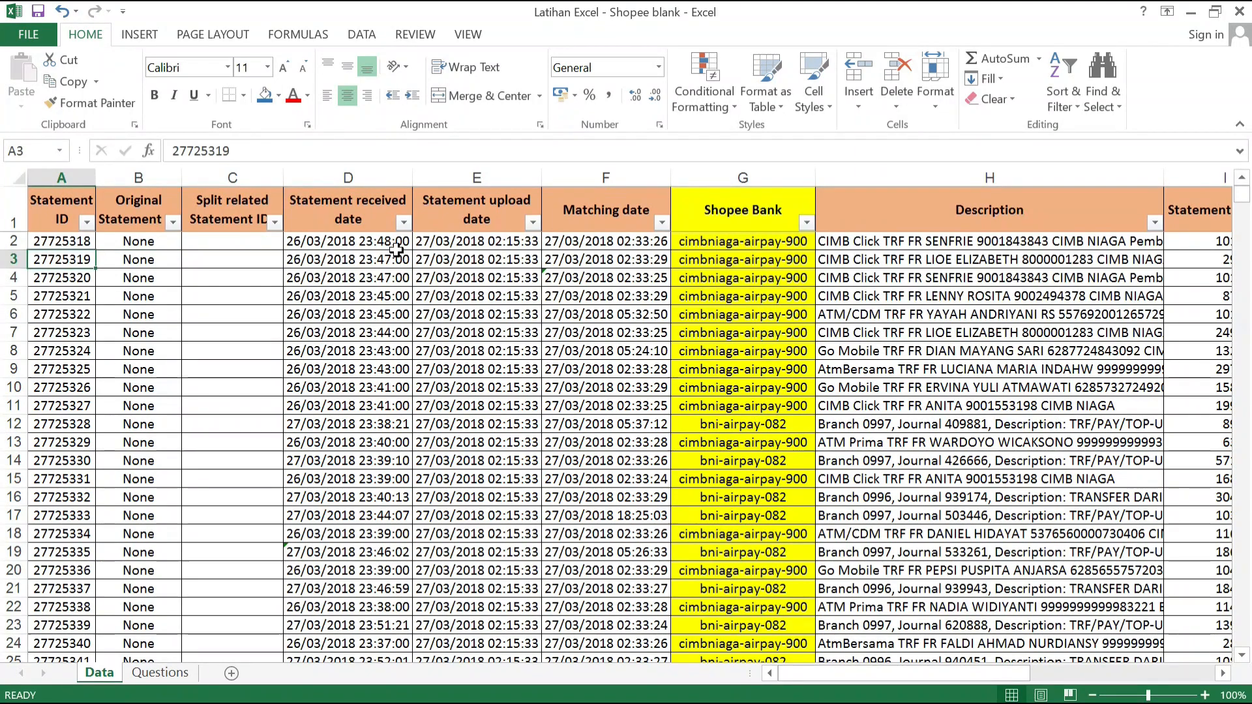
pyautogui.click(68, 206)
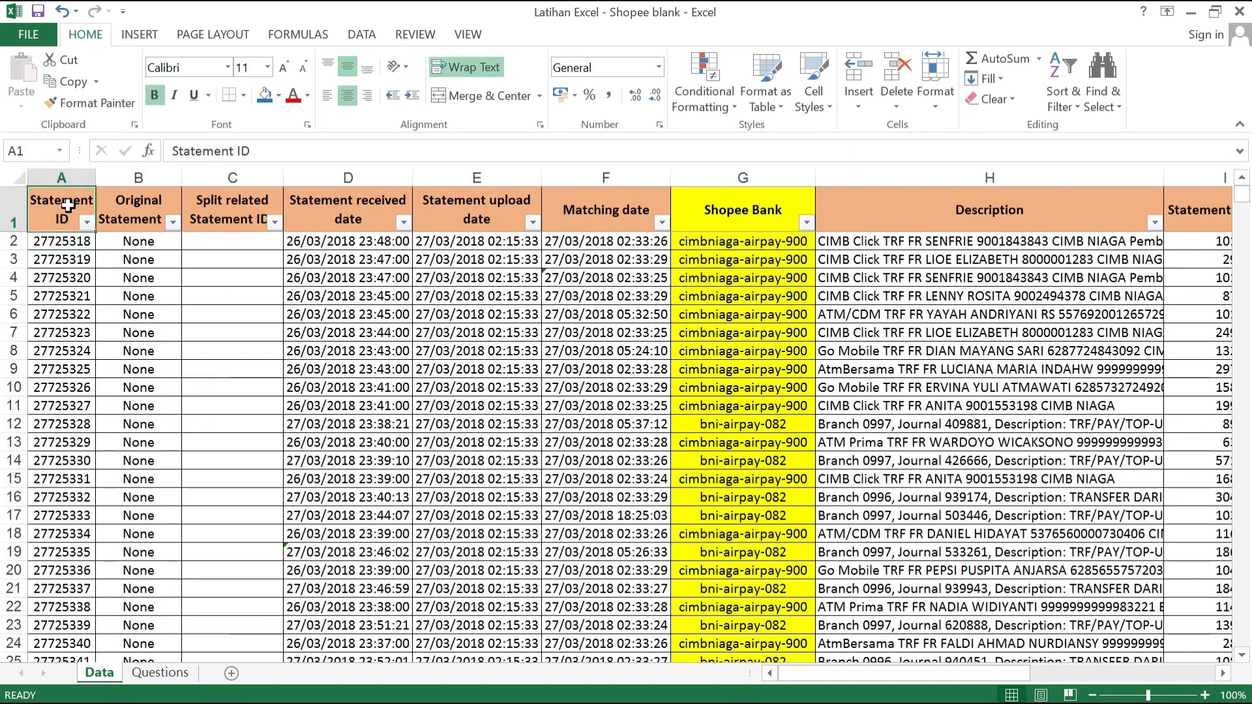
pyautogui.hotkey('ctrl', 'shift', 'Right')
pyautogui.hotkey('ctrl', 'shift', 'Down')
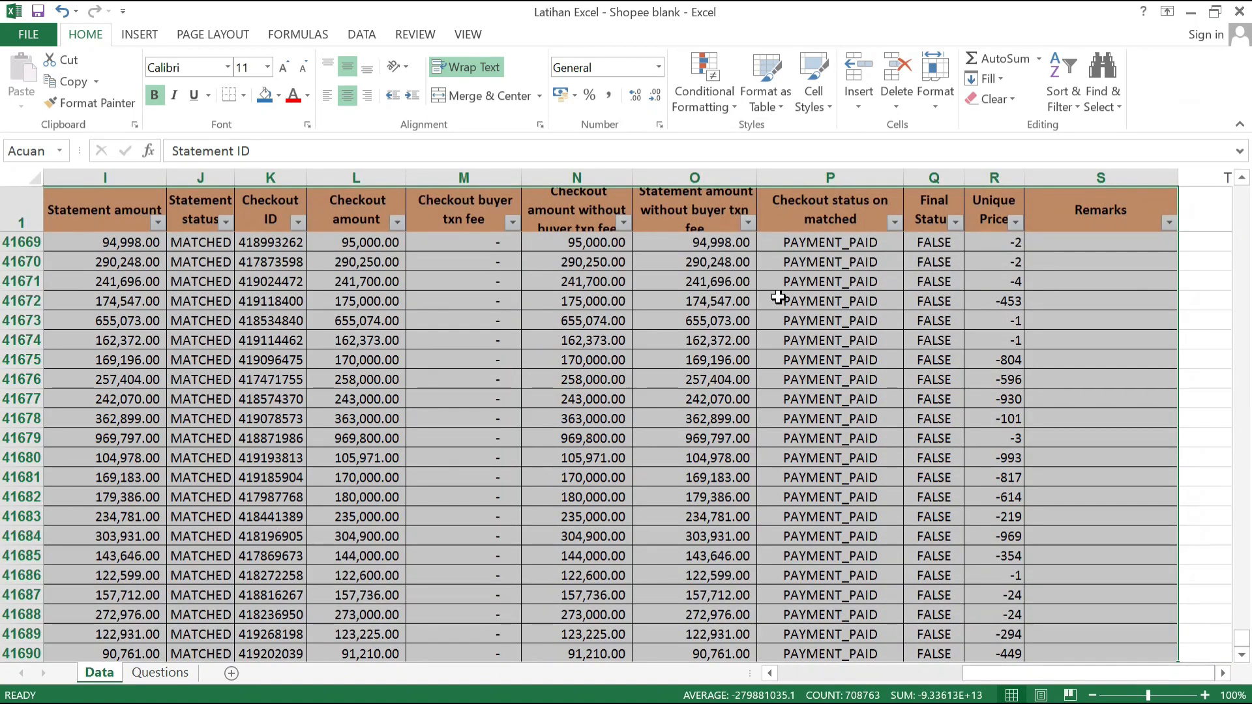
pyautogui.scroll(-8, 848, 274)
pyautogui.scroll(20, 1225, 297)
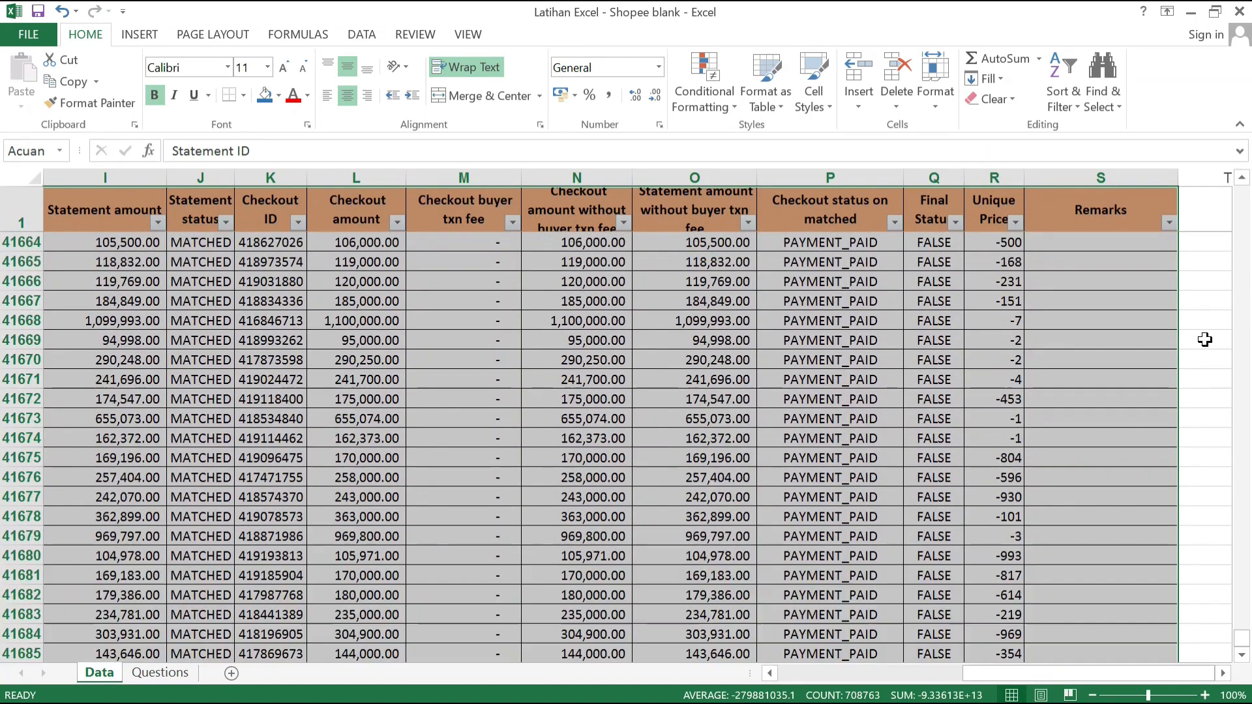
pyautogui.scroll(13, 1168, 339)
pyautogui.click(139, 33)
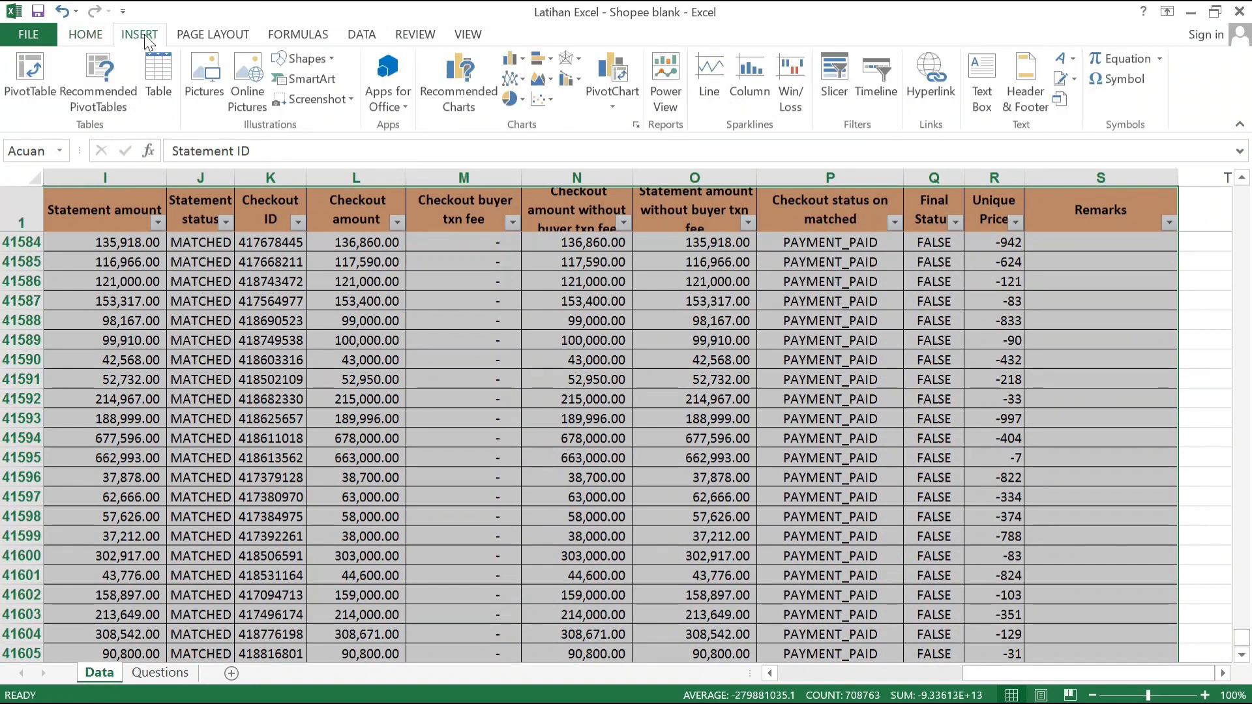
pyautogui.click(31, 92)
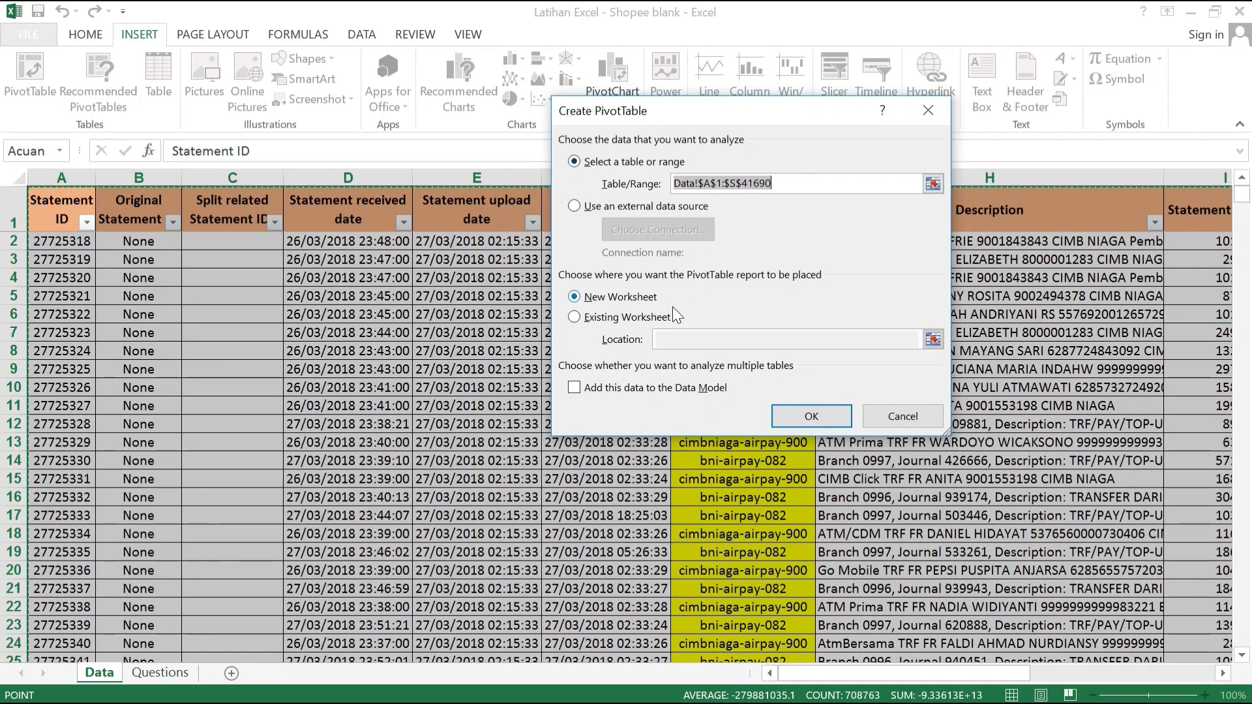
pyautogui.click(793, 416)
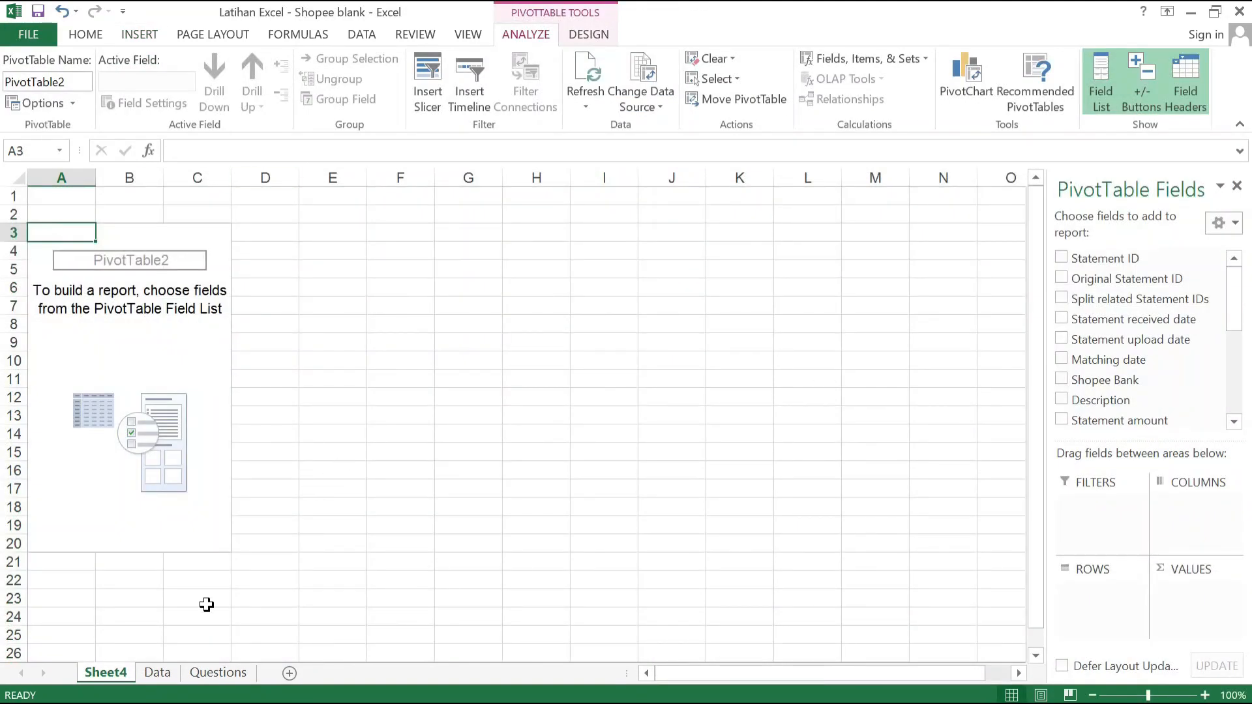
pyautogui.moveTo(119, 681)
pyautogui.mouseDown()
pyautogui.moveTo(208, 655)
pyautogui.moveTo(271, 663)
pyautogui.mouseUp()
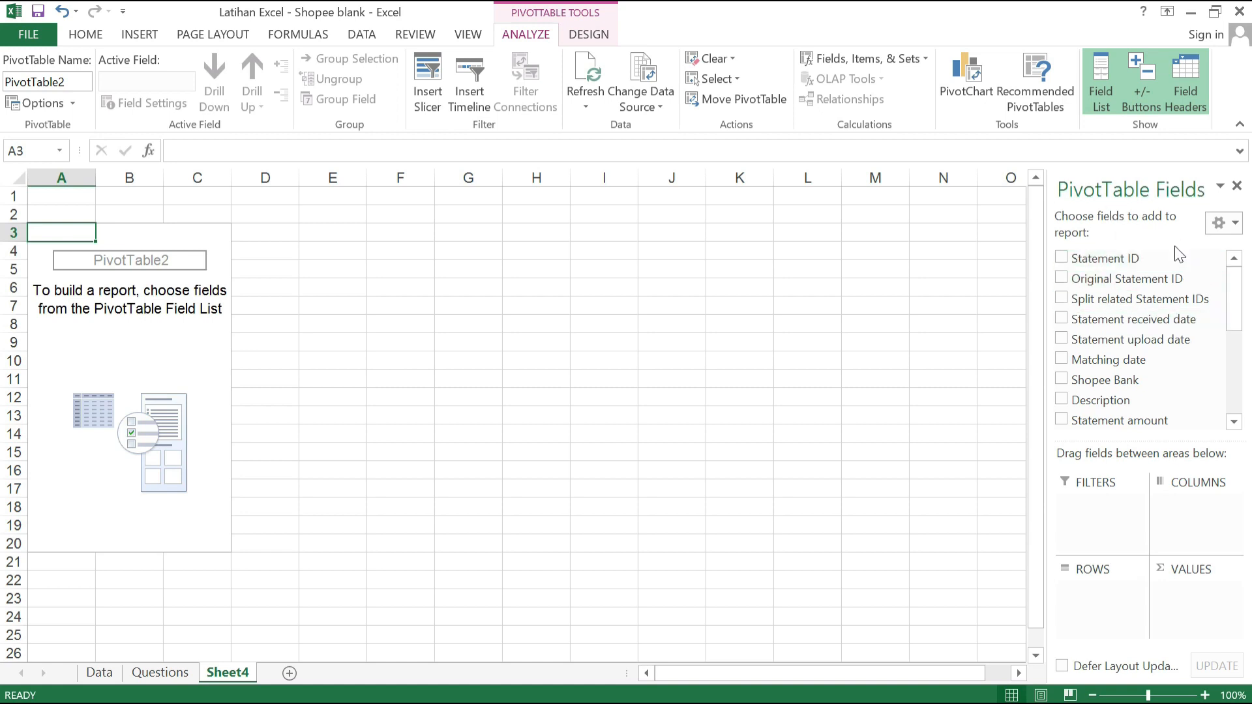
# Step: Look through the PivotTable's available fields and compare them with the column headers on the Data sheet
pyautogui.moveTo(1241, 316); pyautogui.dragTo(1241, 391)
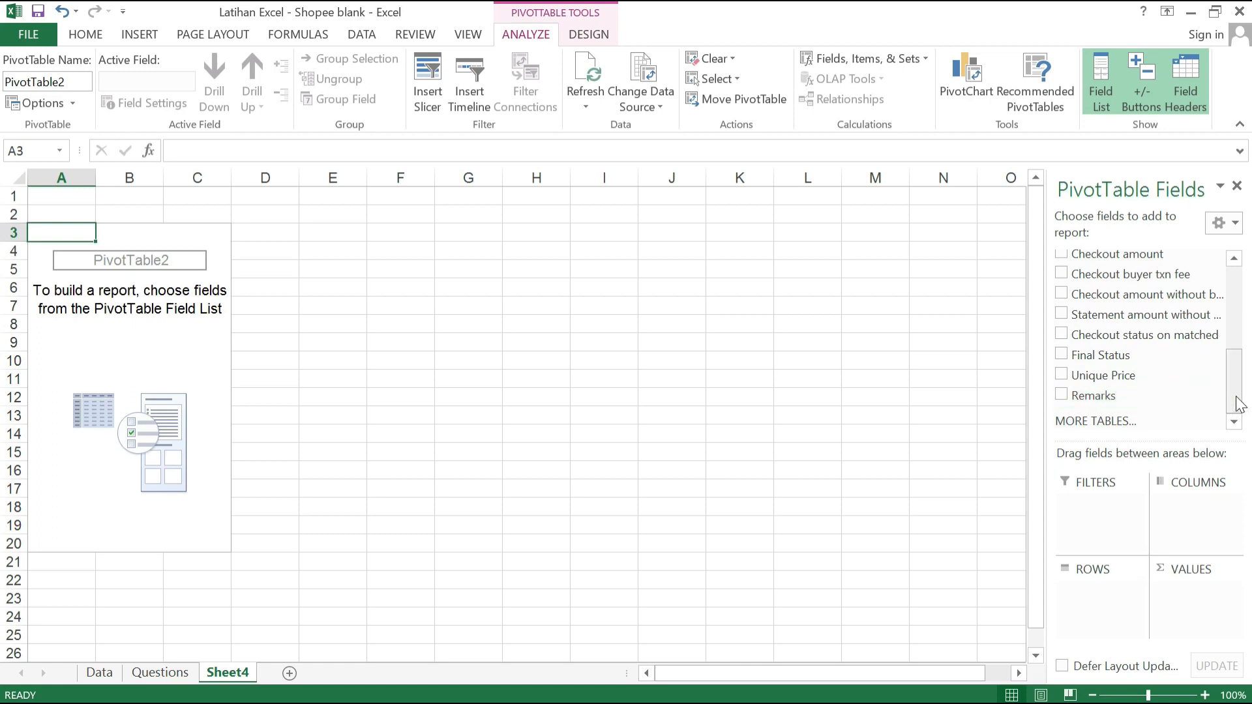
pyautogui.scroll(10, 1213, 399)
pyautogui.click(100, 673)
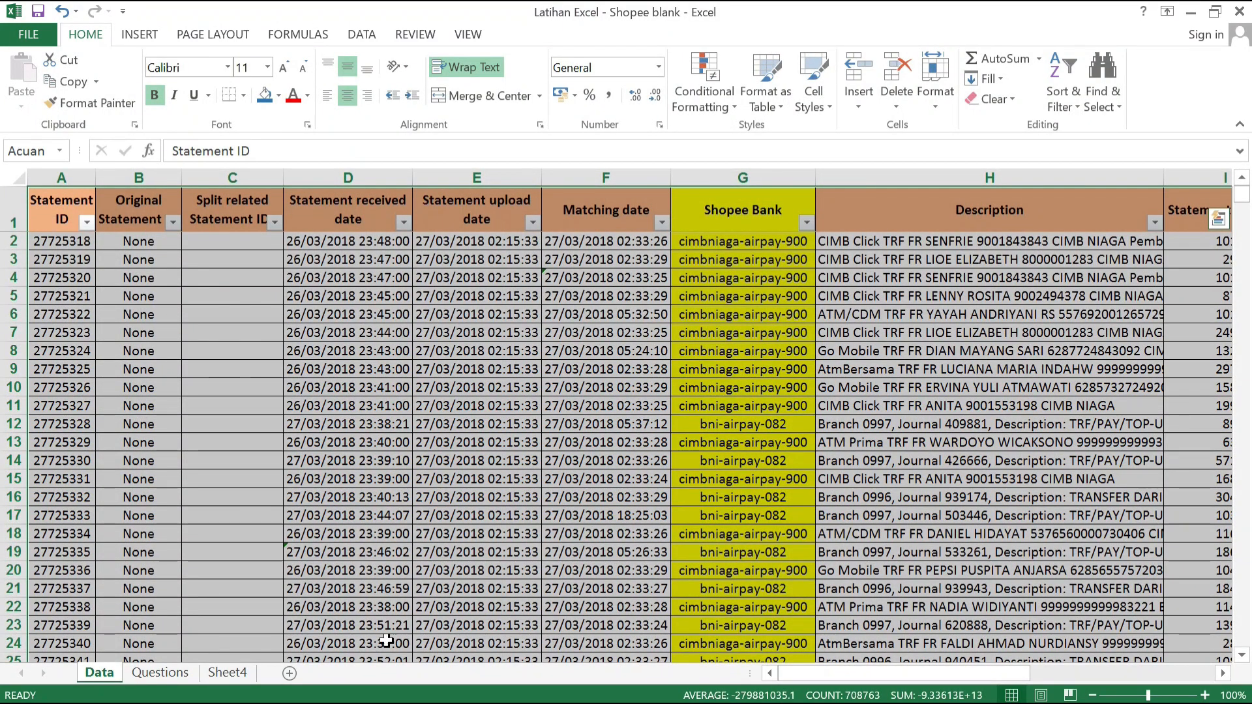
pyautogui.click(243, 672)
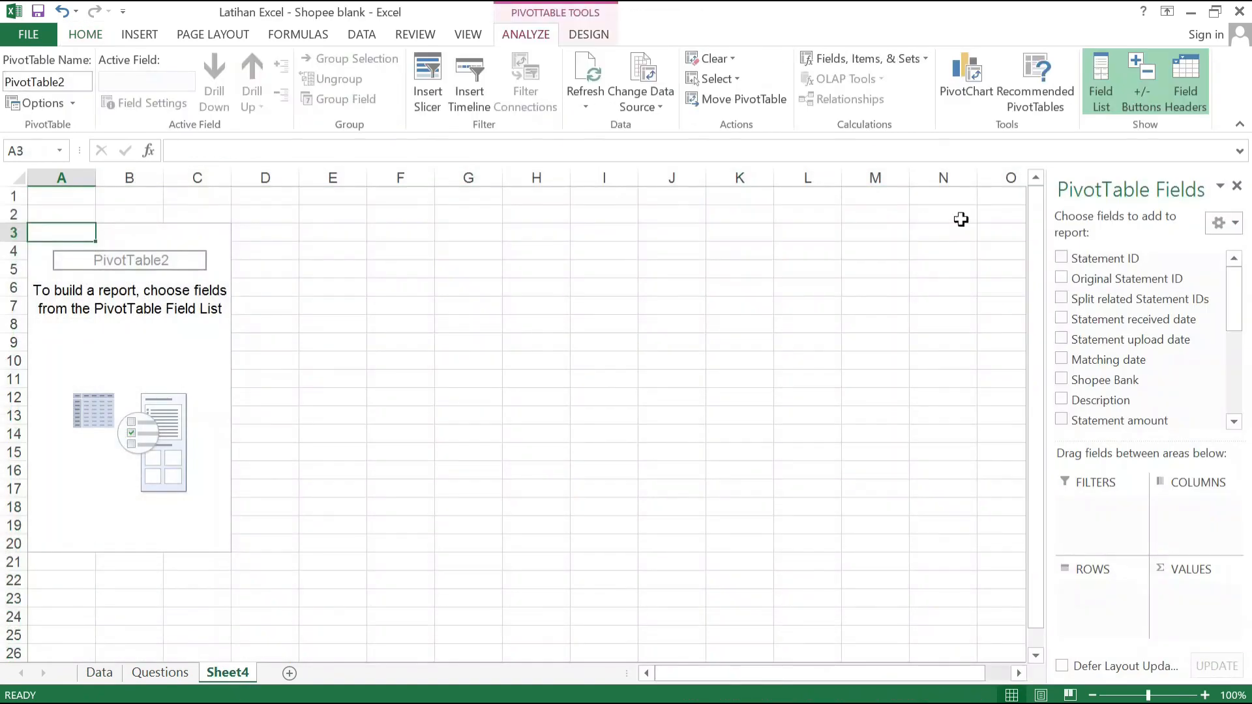
pyautogui.scroll(-10, 1109, 336)
pyautogui.scroll(10, 1146, 388)
pyautogui.moveTo(1241, 326); pyautogui.dragTo(1241, 330)
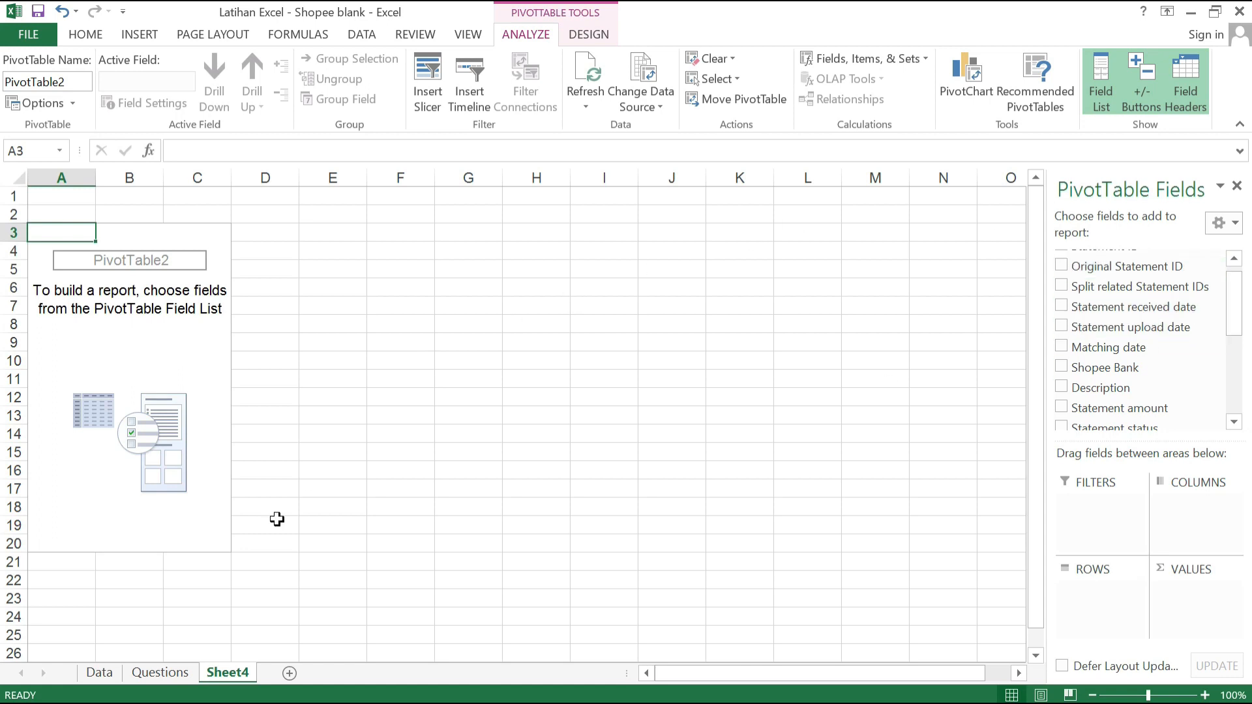
# Step: Check question 6's first criterion and add Final Status as the first row level of the PivotTable
pyautogui.click(160, 672)
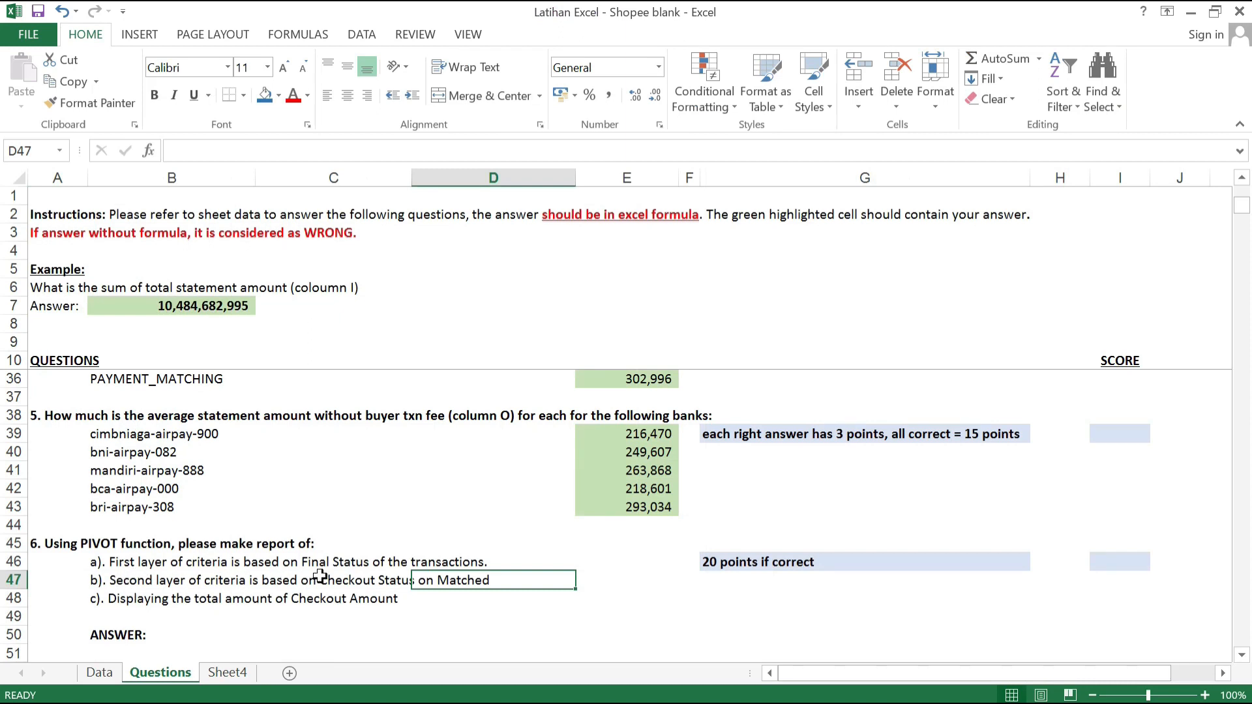
pyautogui.click(228, 674)
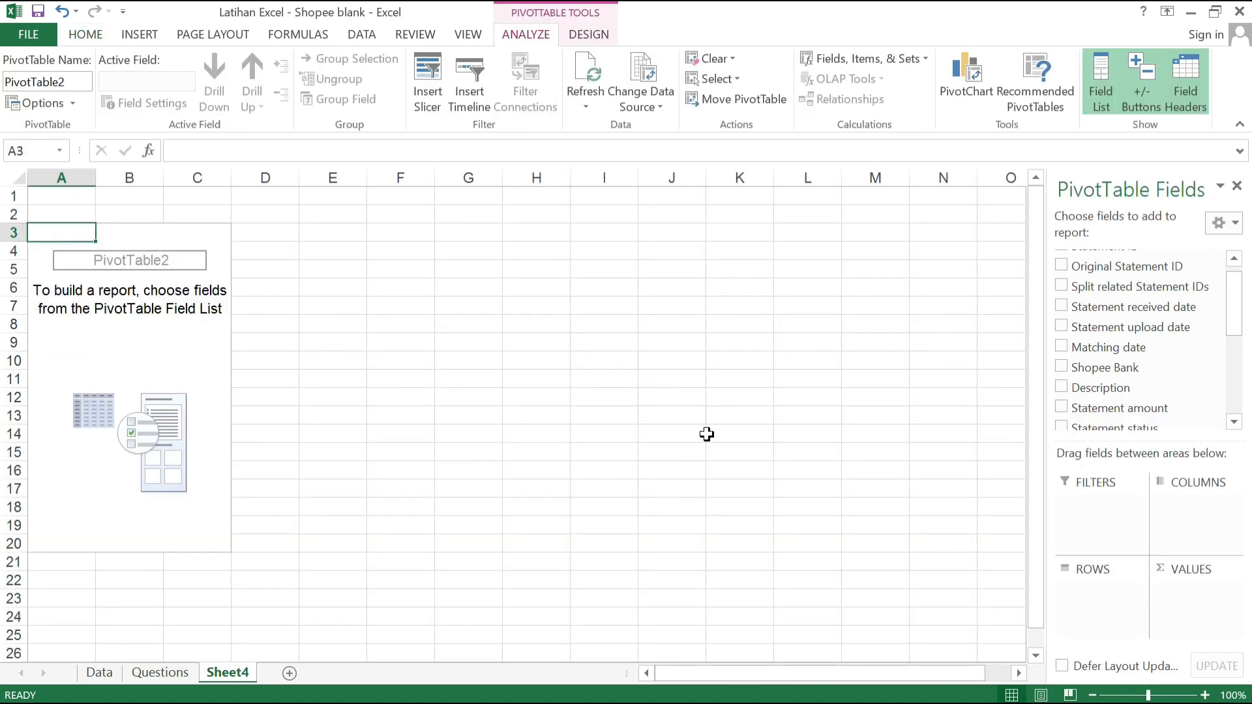
pyautogui.moveTo(1236, 326); pyautogui.dragTo(1239, 407)
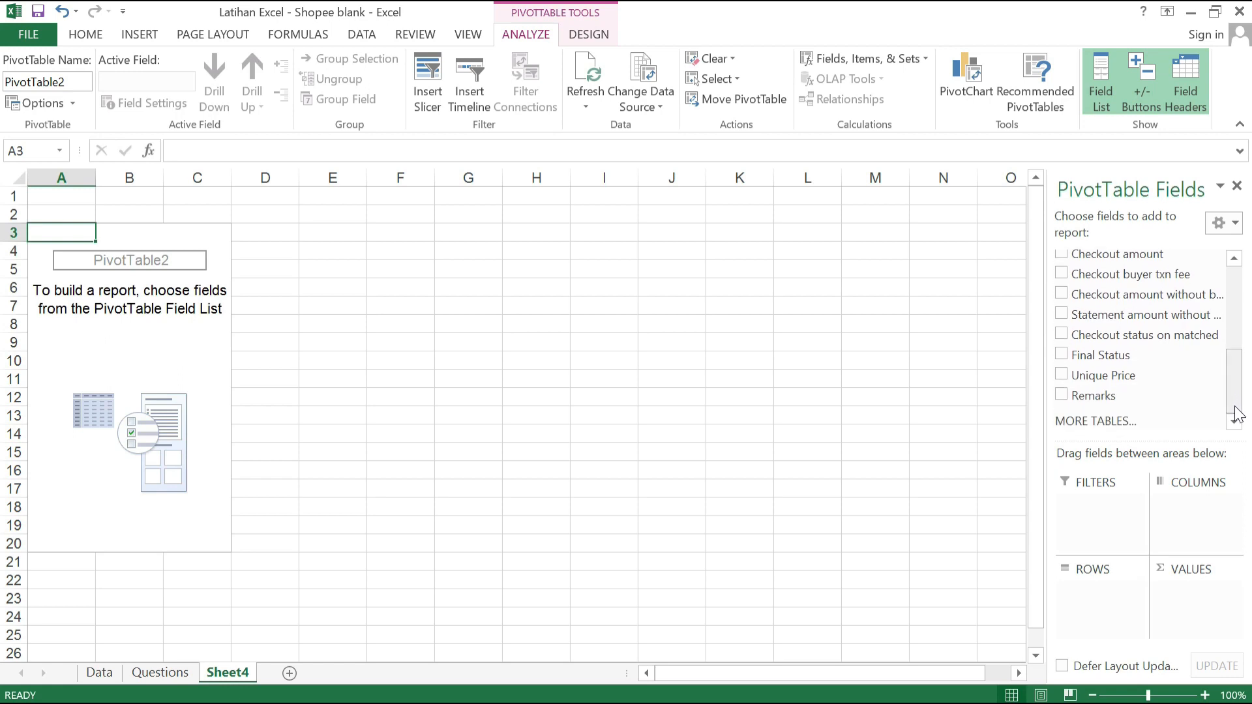
pyautogui.click(1062, 355)
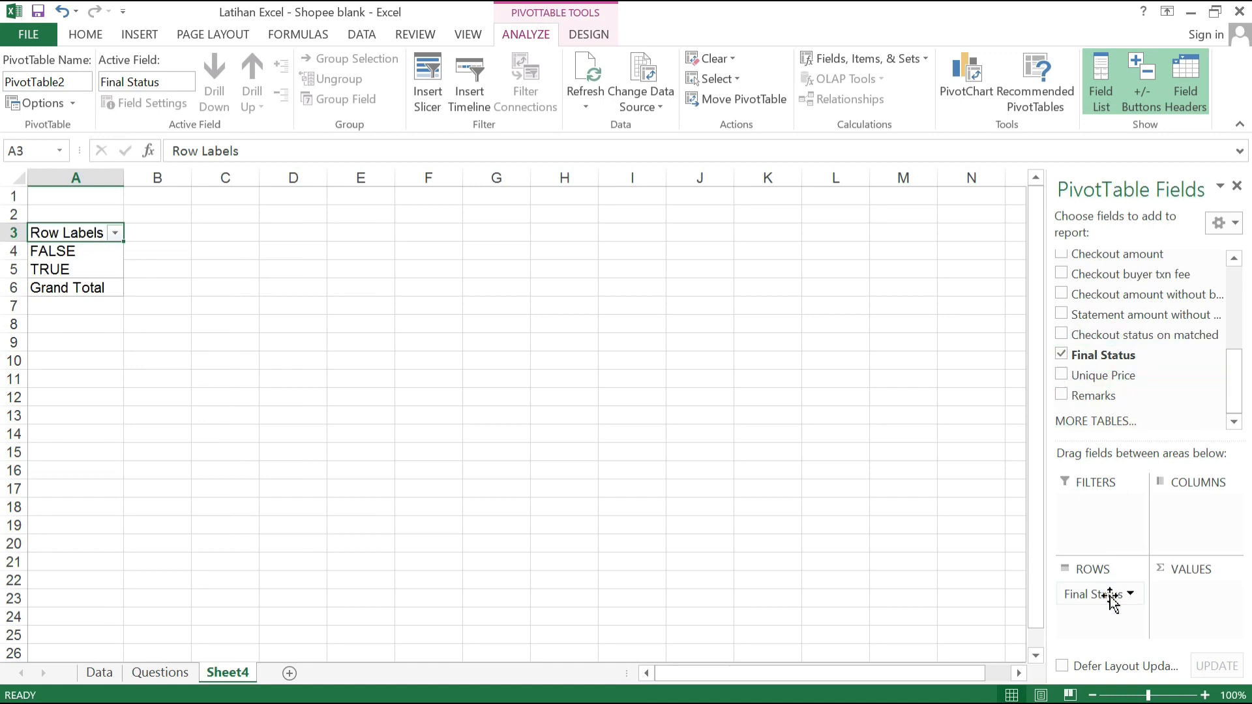
# Step: Check the second criterion and add Checkout status on matched as a row level below Final Status
pyautogui.click(160, 672)
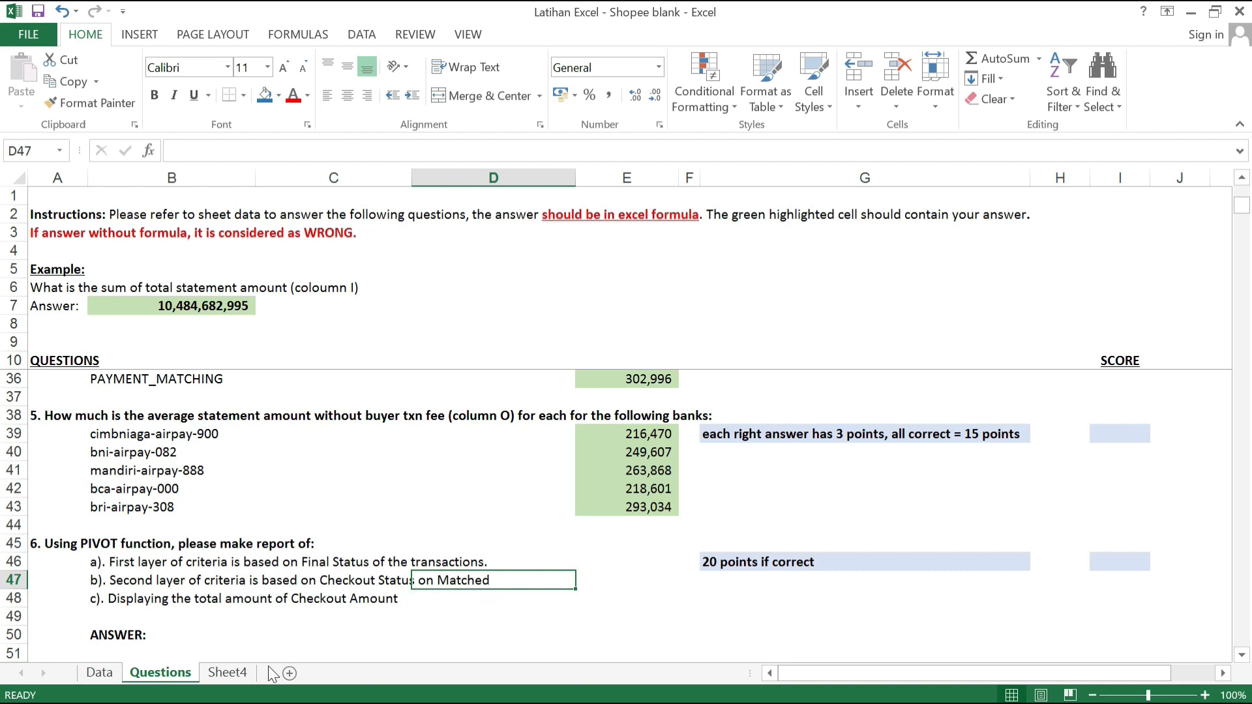
pyautogui.click(228, 673)
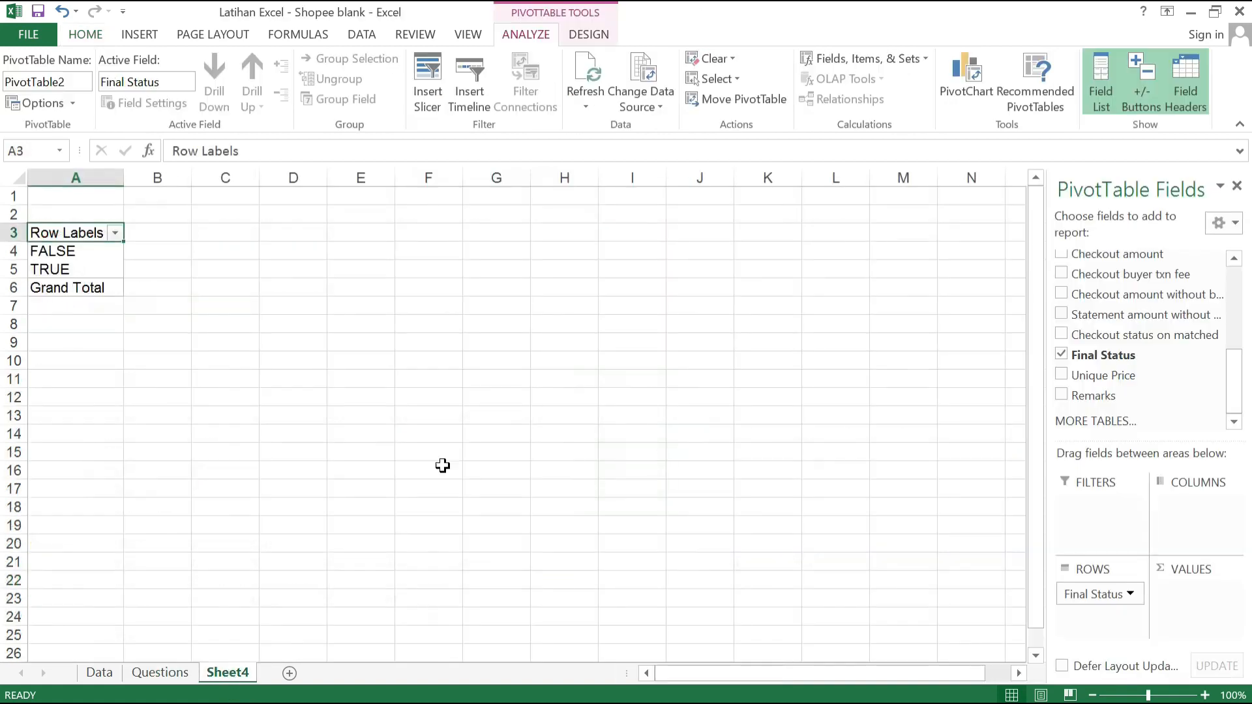
pyautogui.click(1061, 334)
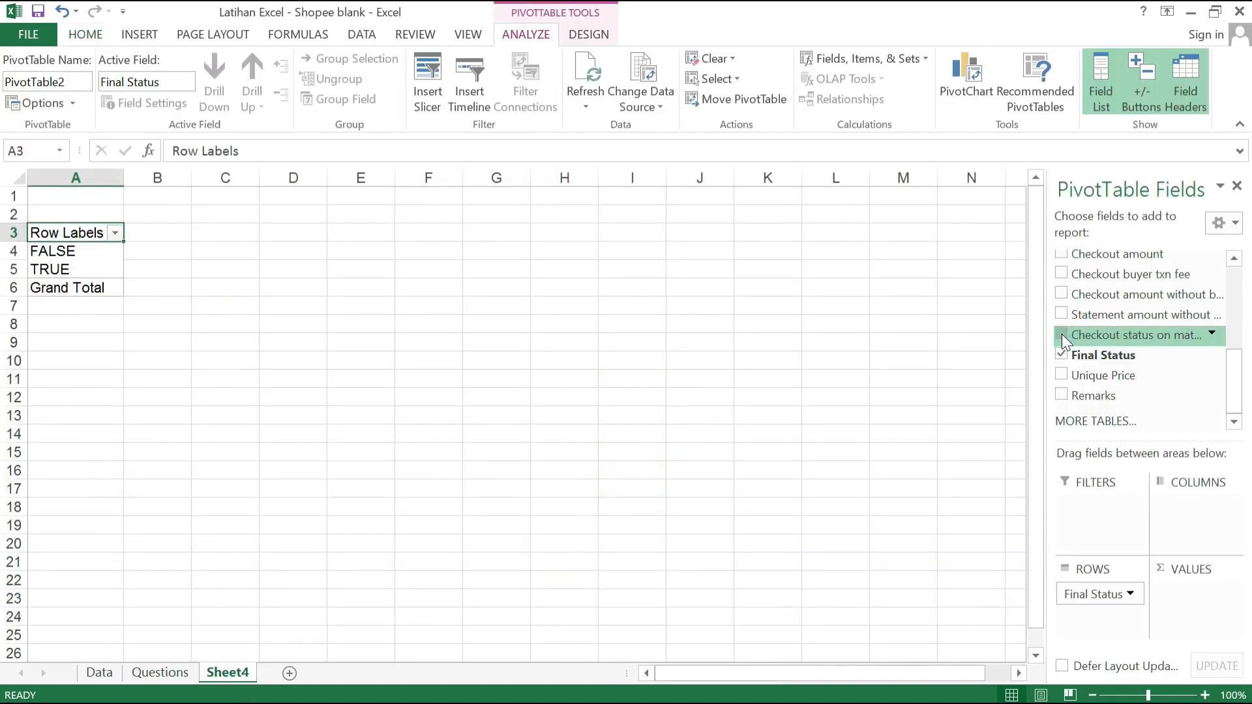
# Step: Check the third requirement and add Checkout amount to the PivotTable as a summed value
pyautogui.click(159, 672)
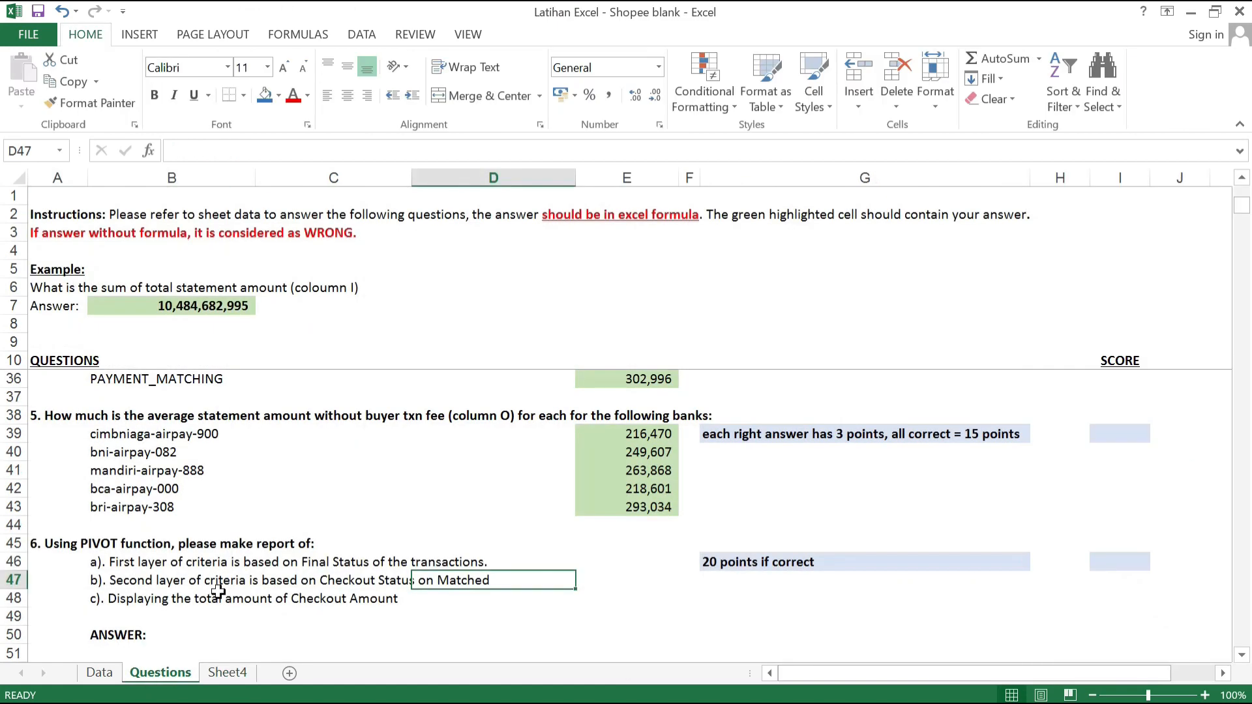
pyautogui.click(248, 670)
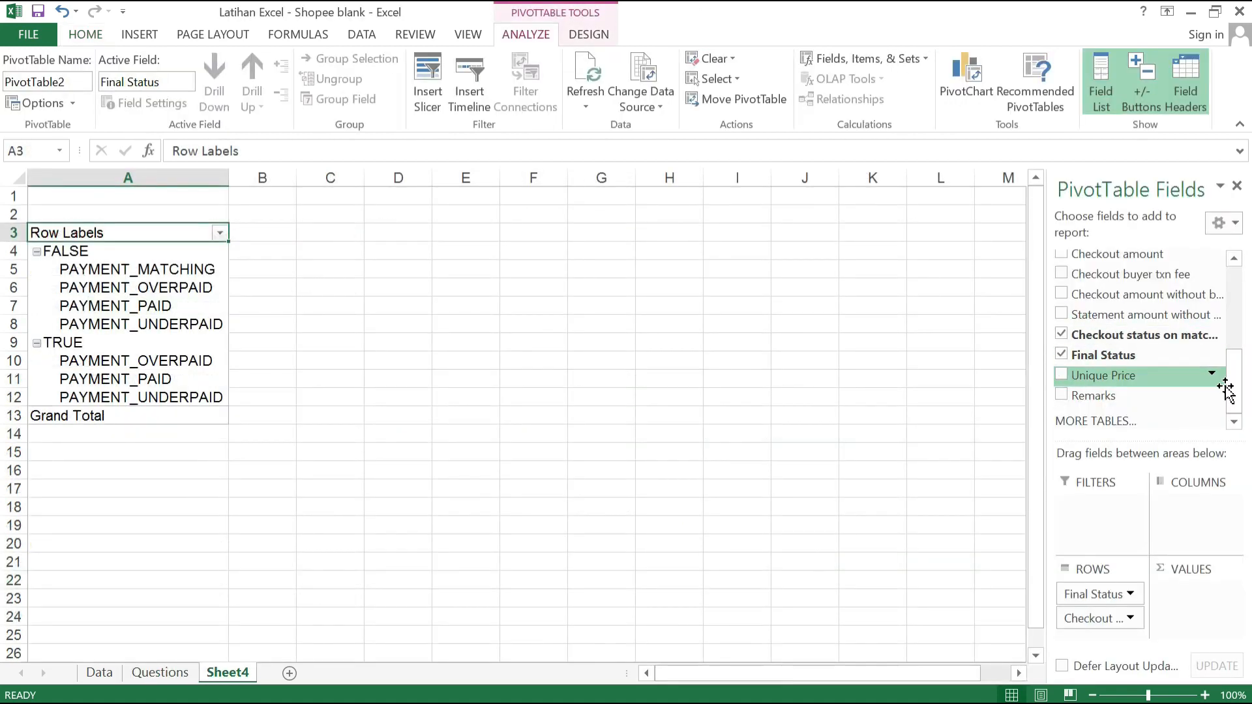
pyautogui.scroll(2, 1233, 401)
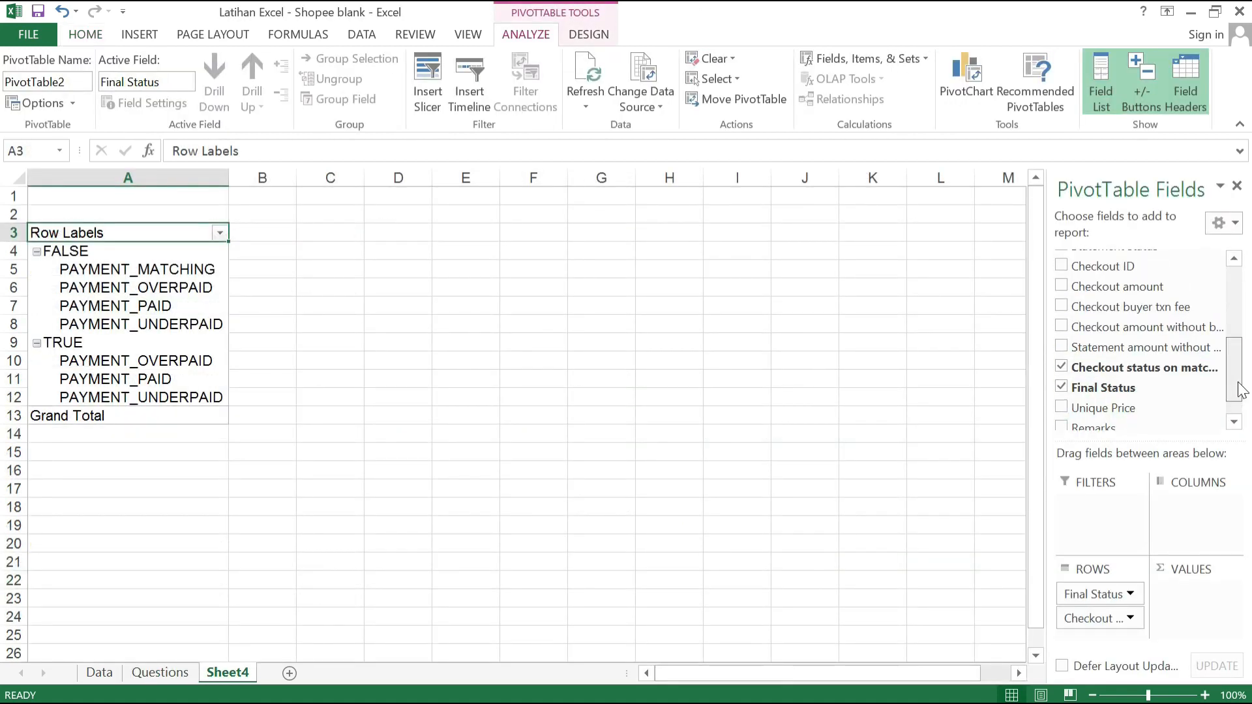
pyautogui.click(1058, 287)
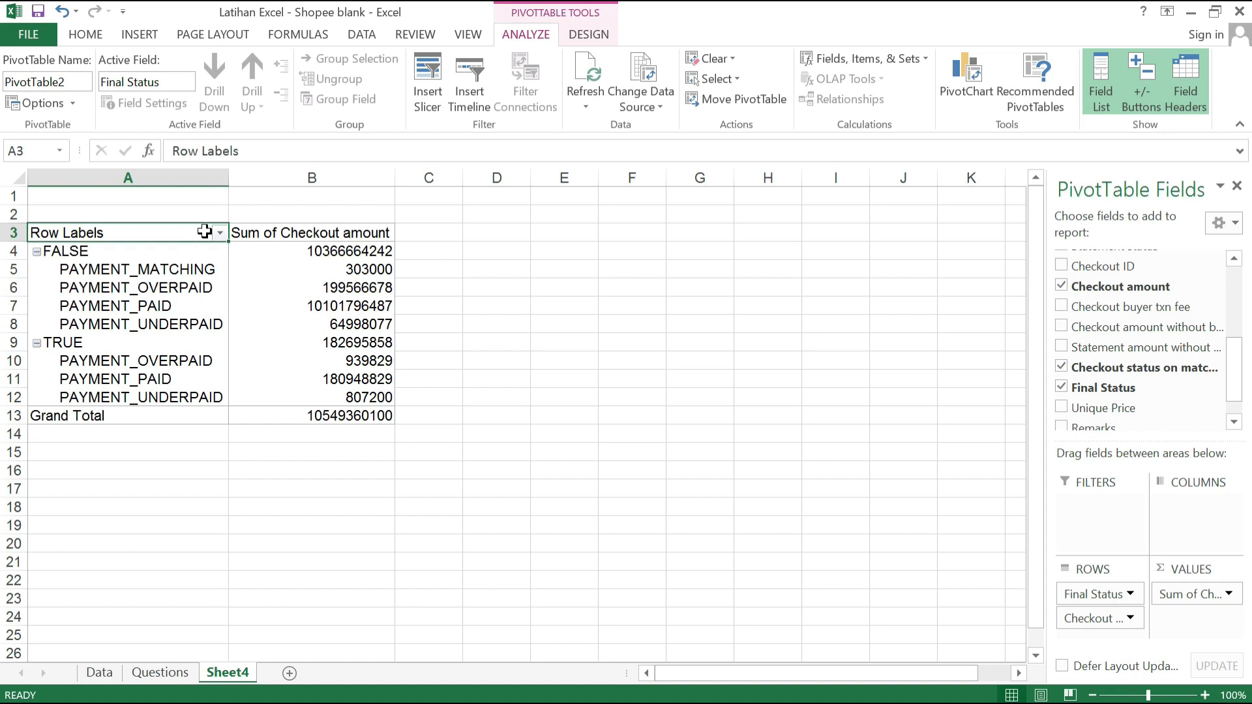
# Step: Examine the finished PivotTable's row labels and checkout amount sums across A3:B13
pyautogui.moveTo(158, 217); pyautogui.dragTo(356, 421)
pyautogui.click(330, 363)
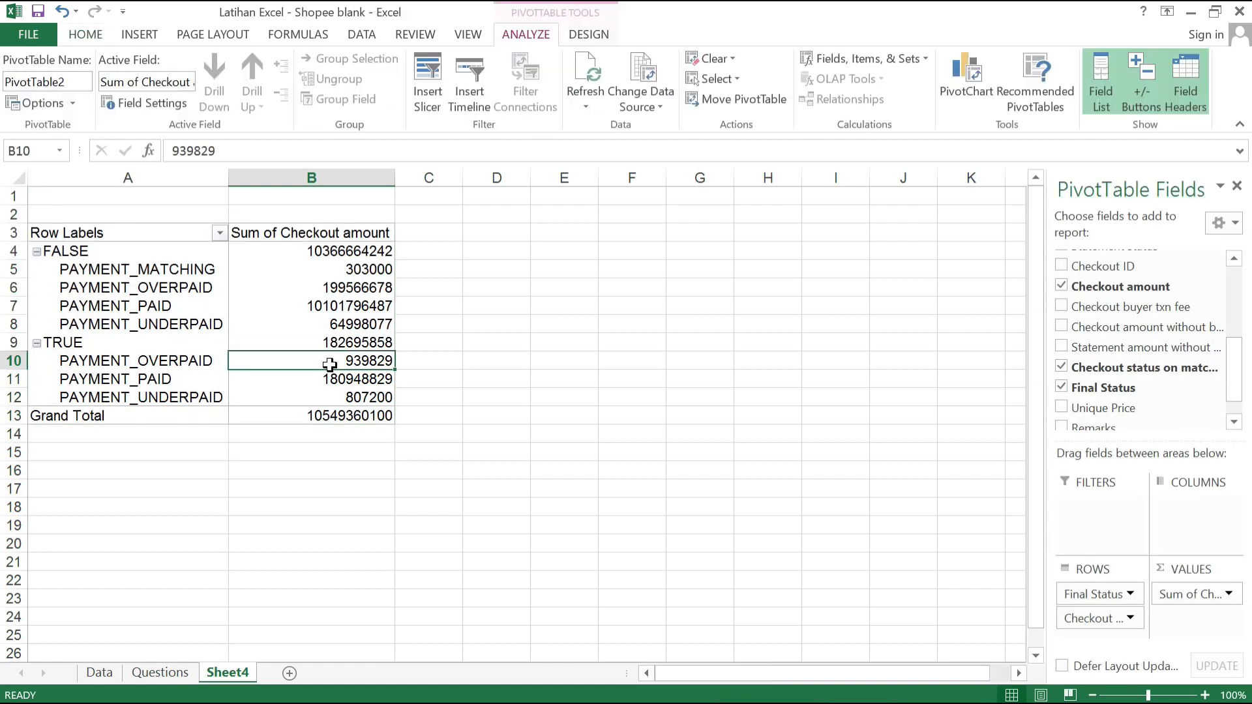
pyautogui.press('Right')
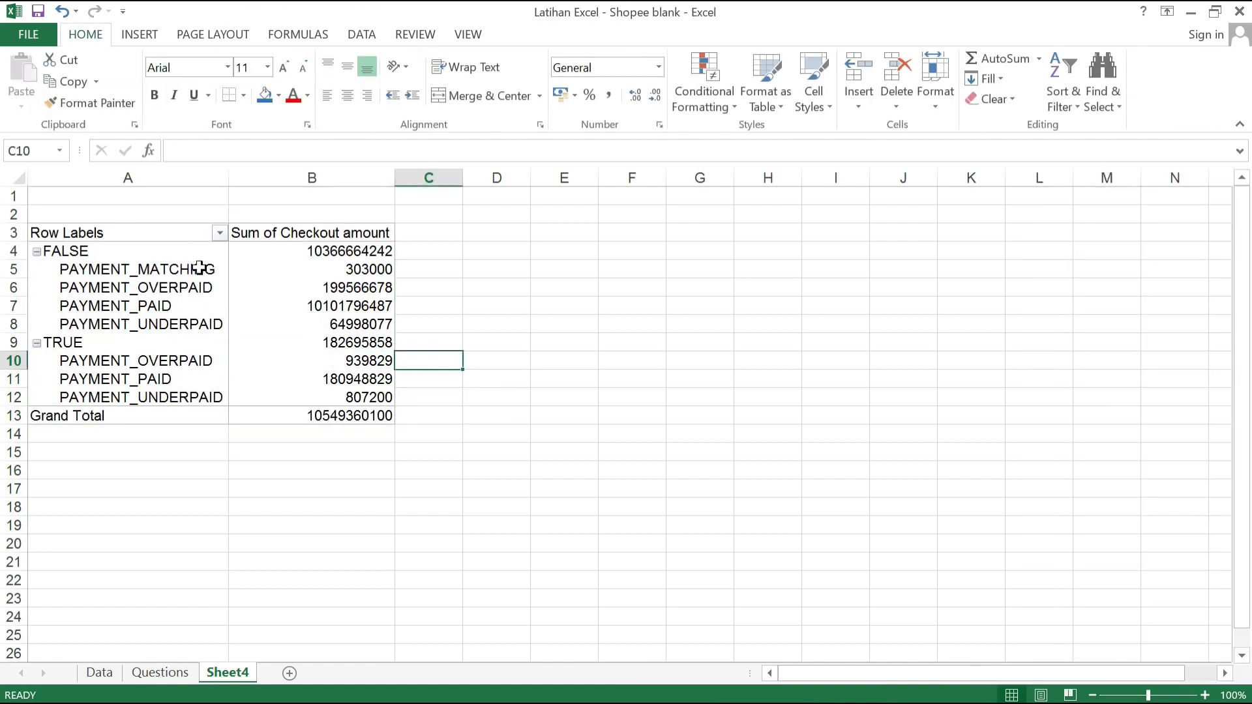
pyautogui.click(146, 240)
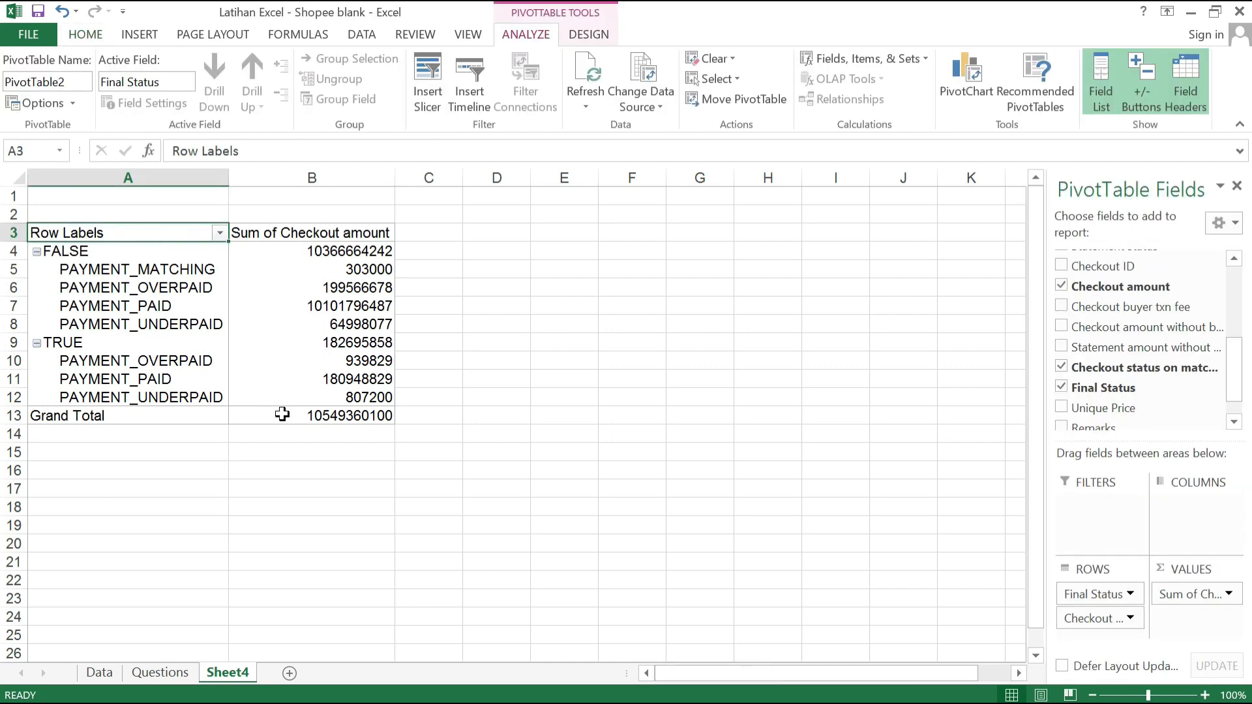
pyautogui.moveTo(281, 415)
pyautogui.moveTo(281, 415); pyautogui.dragTo(154, 238)
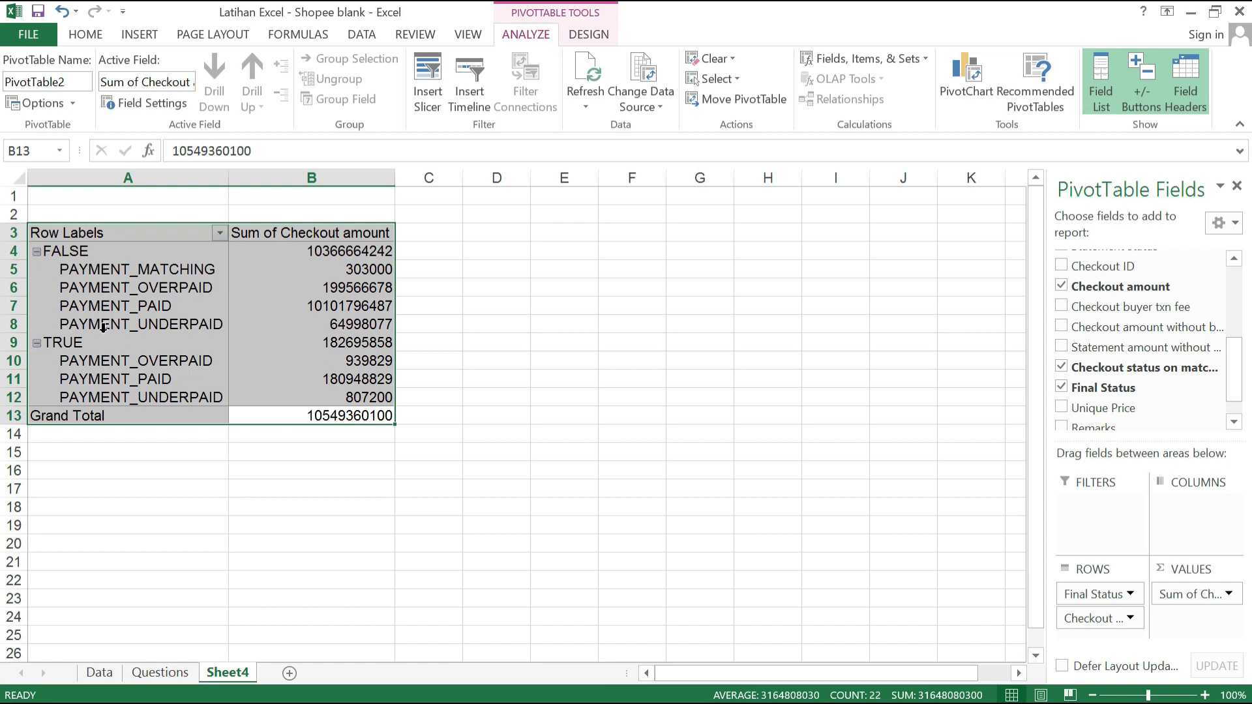
pyautogui.click(114, 307)
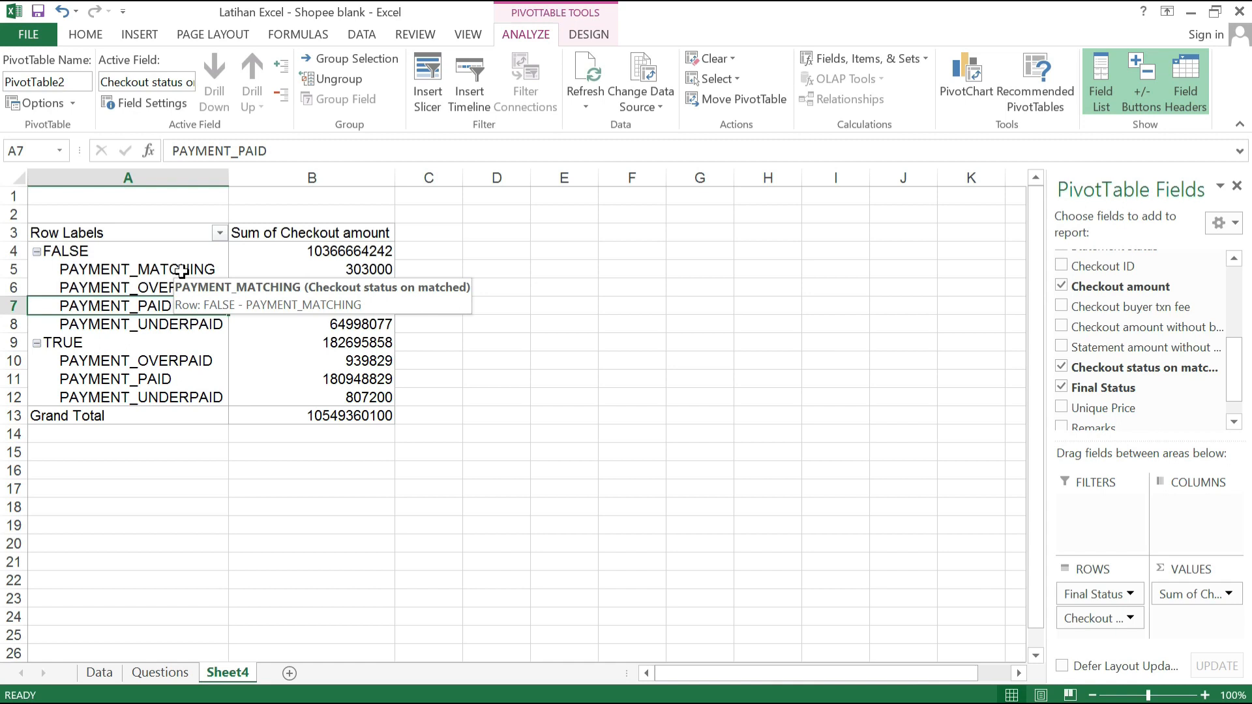
# Step: Switch the PivotTable to the Classic PivotTable layout that allows dragging fields in the grid
pyautogui.click(85, 253)
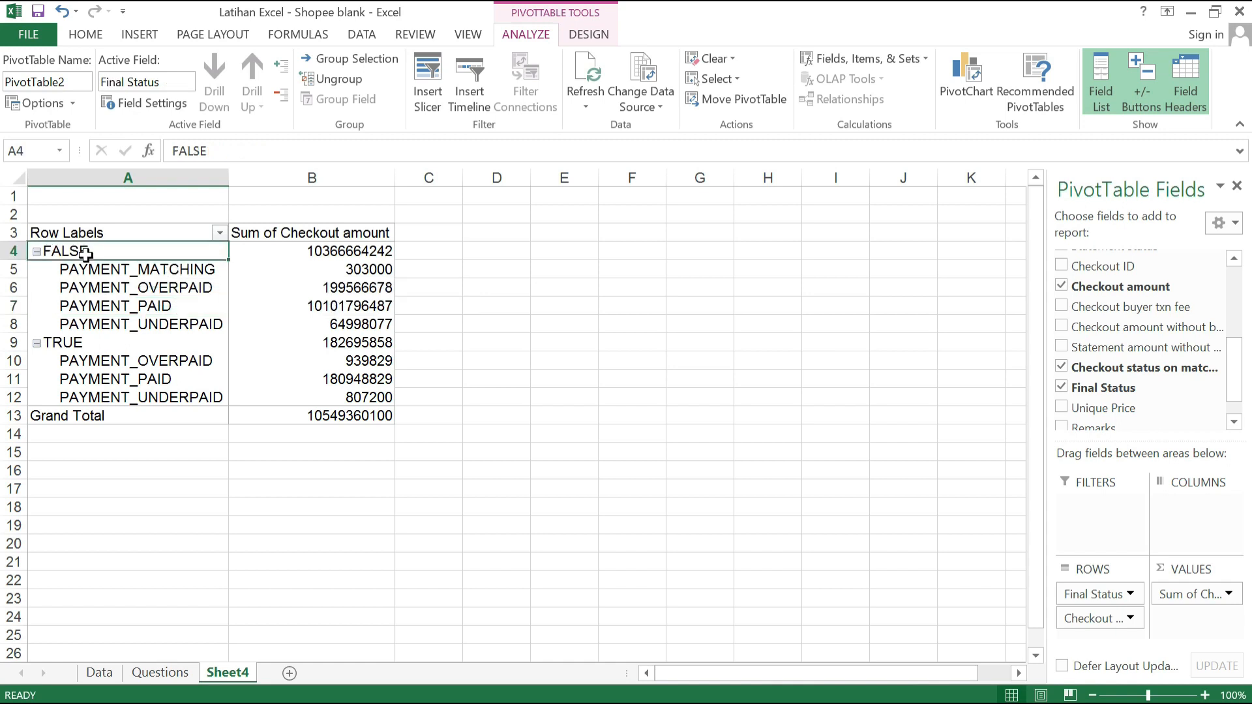
pyautogui.rightClick(86, 253)
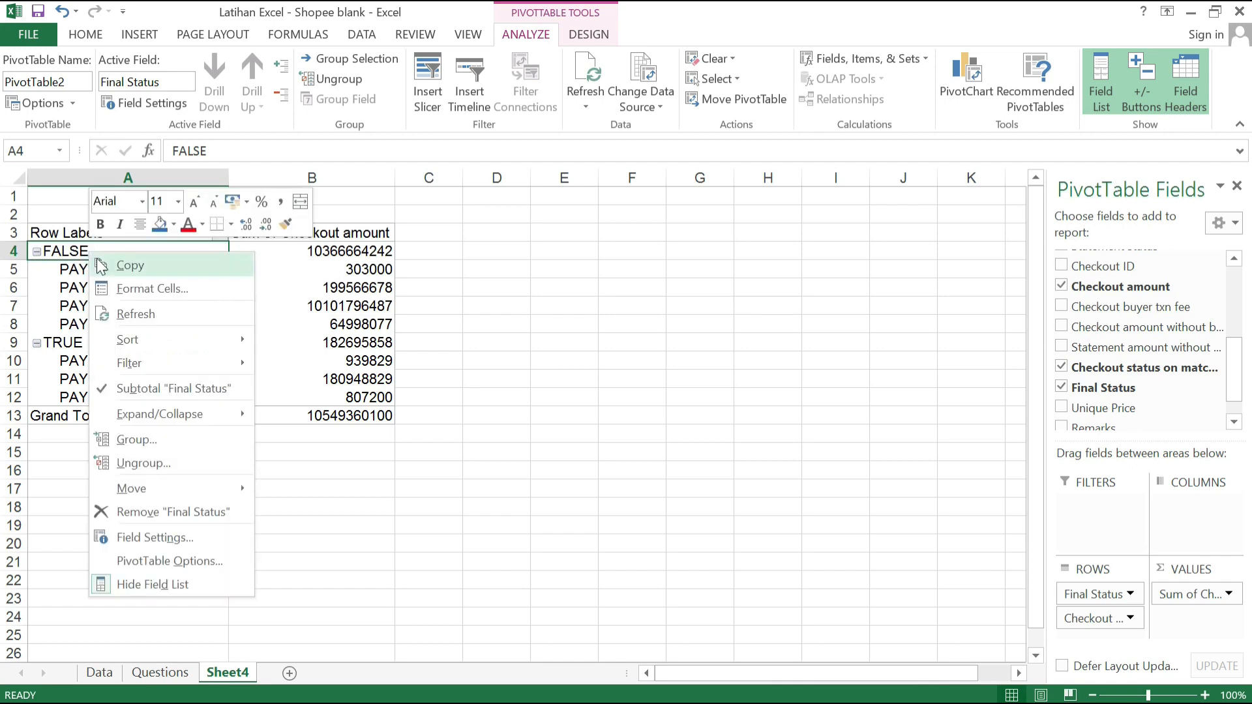
pyautogui.click(144, 562)
pyautogui.click(361, 287)
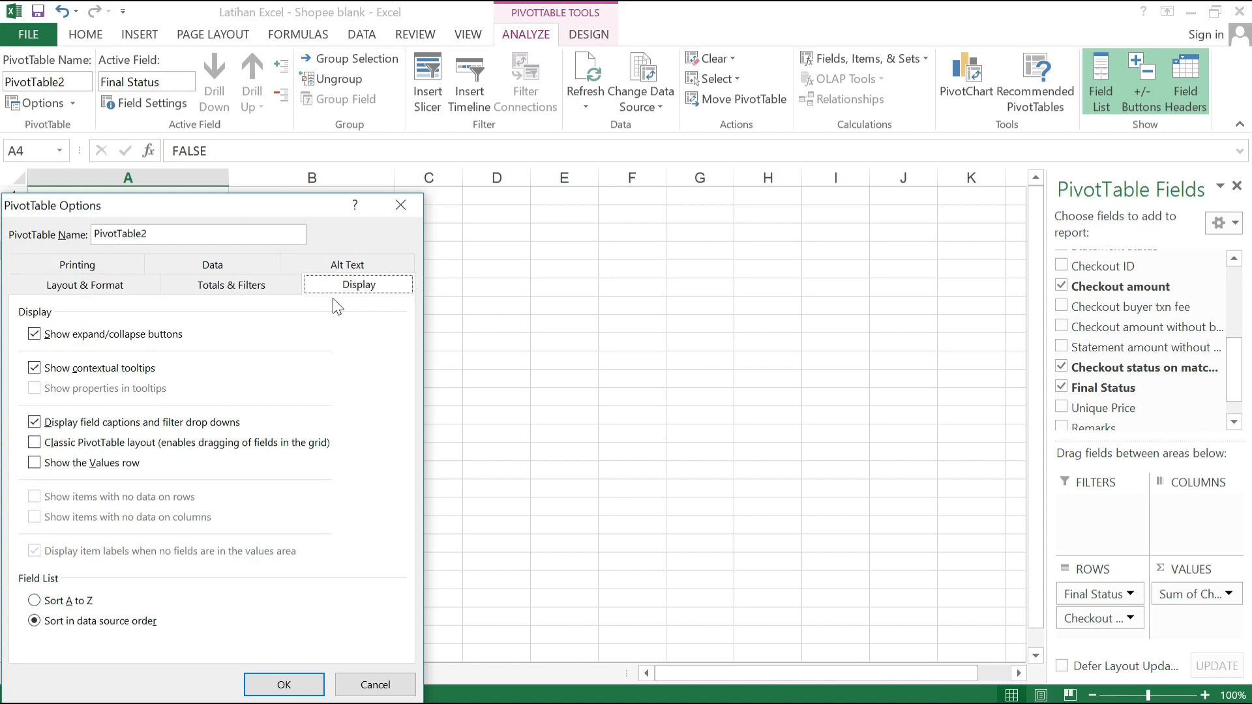
pyautogui.click(58, 449)
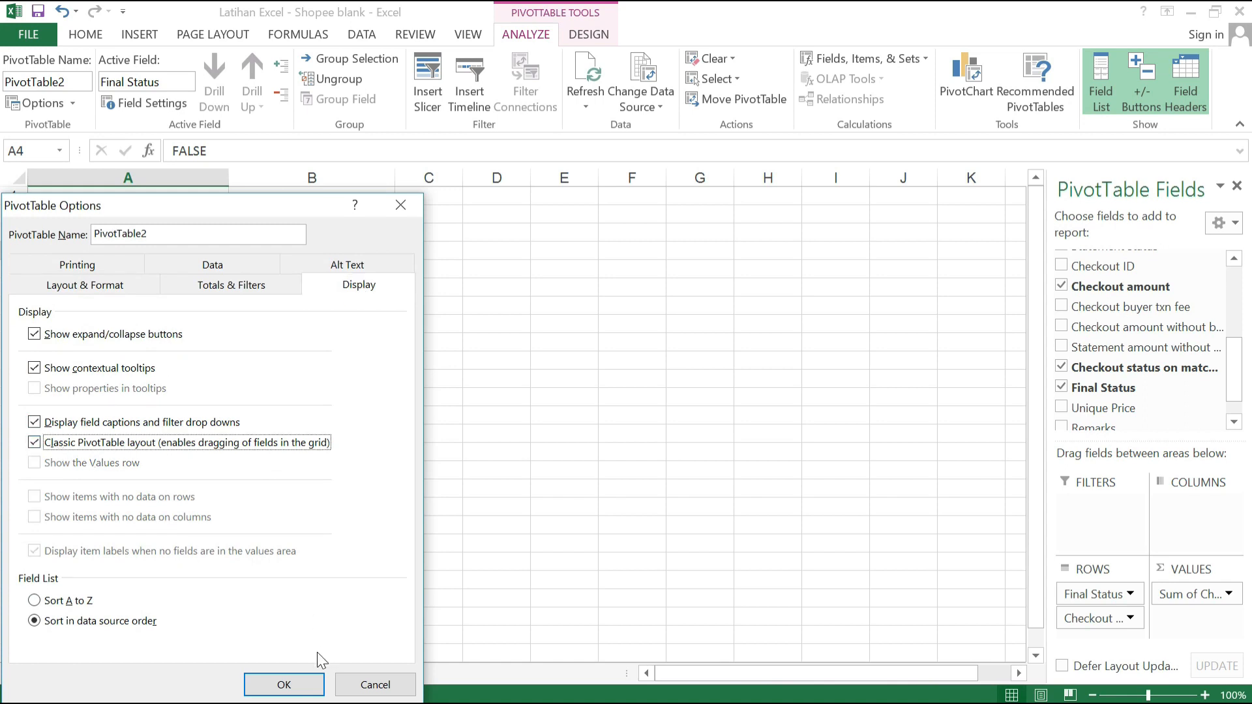
pyautogui.click(285, 685)
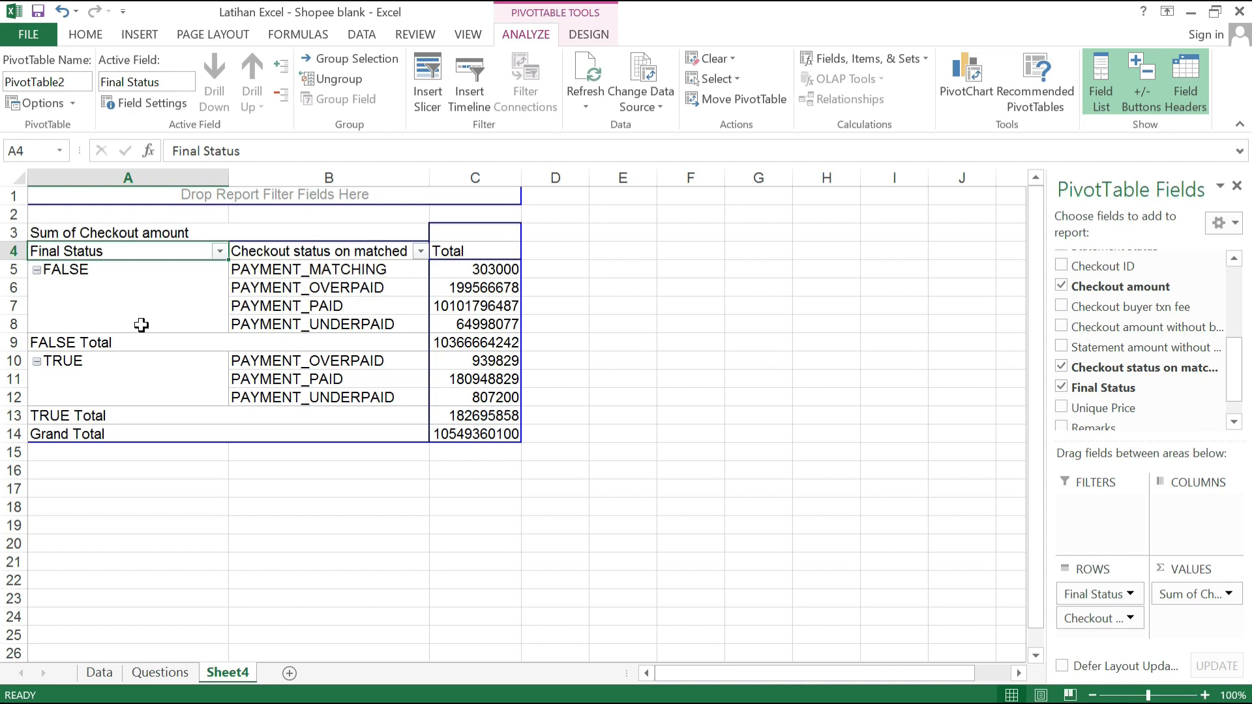
# Step: Turn off the Final Status subtotals in the PivotTable and review the remaining checkout amounts
pyautogui.click(408, 304)
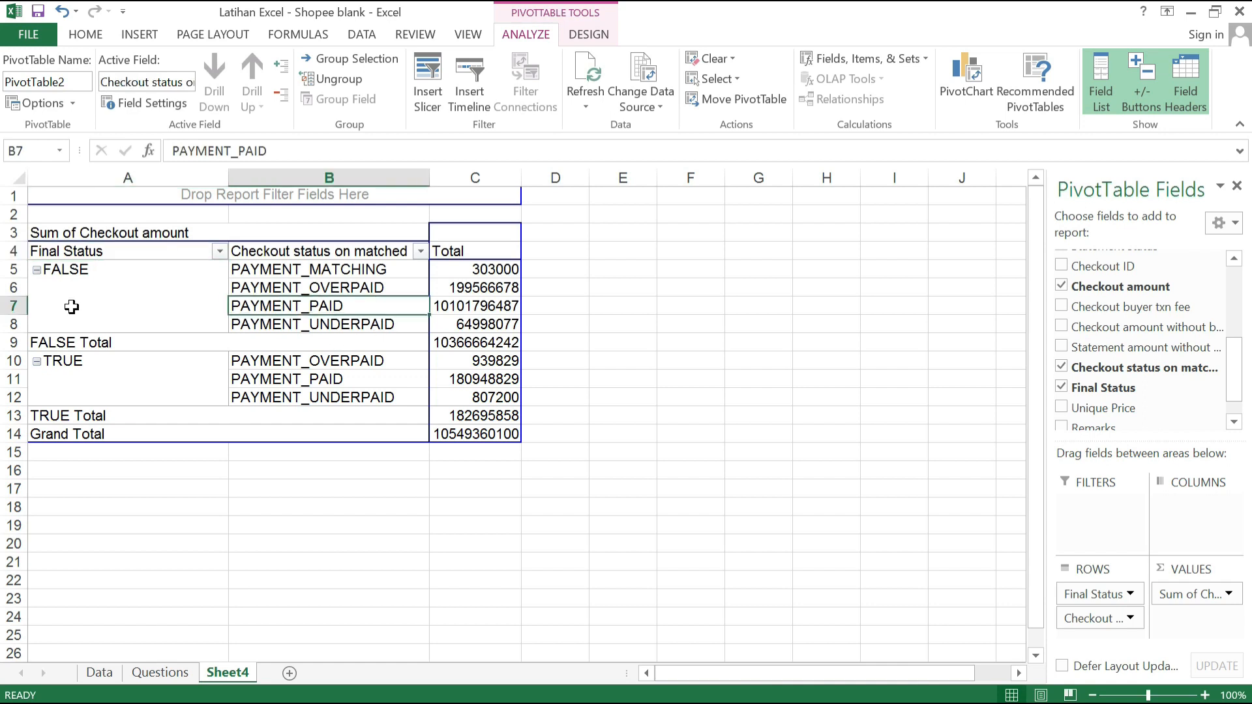
pyautogui.click(85, 342)
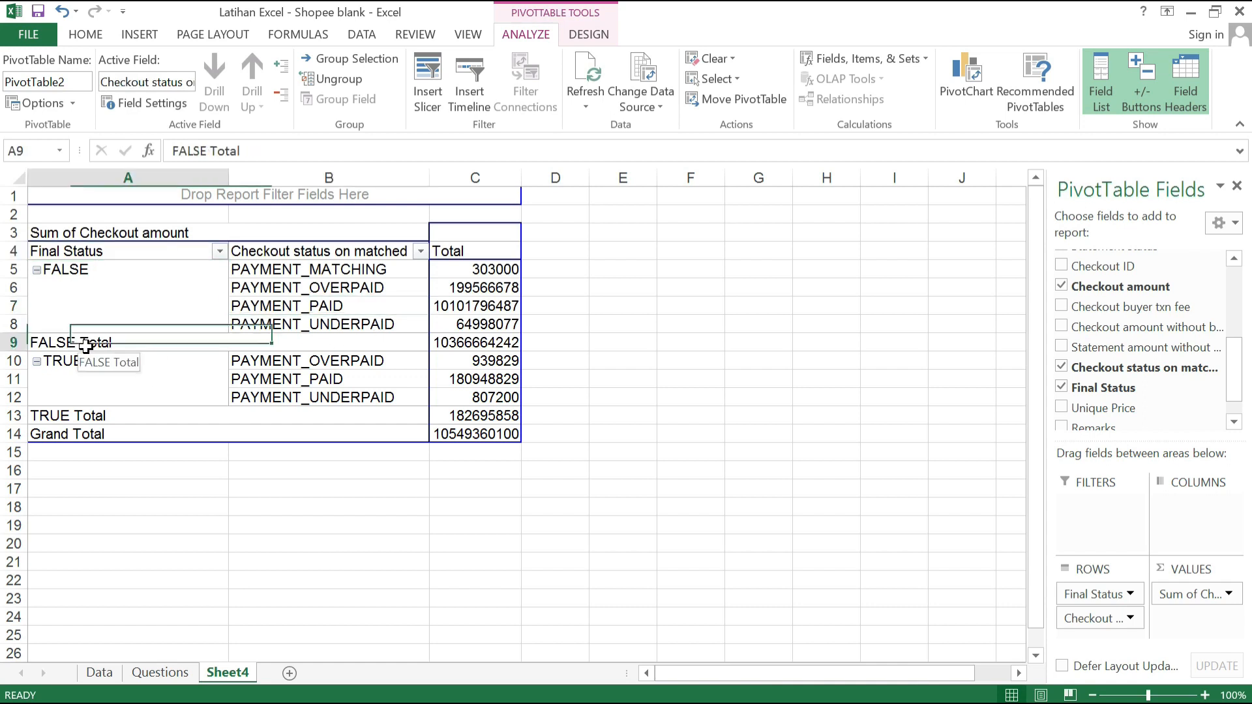
pyautogui.click(67, 417)
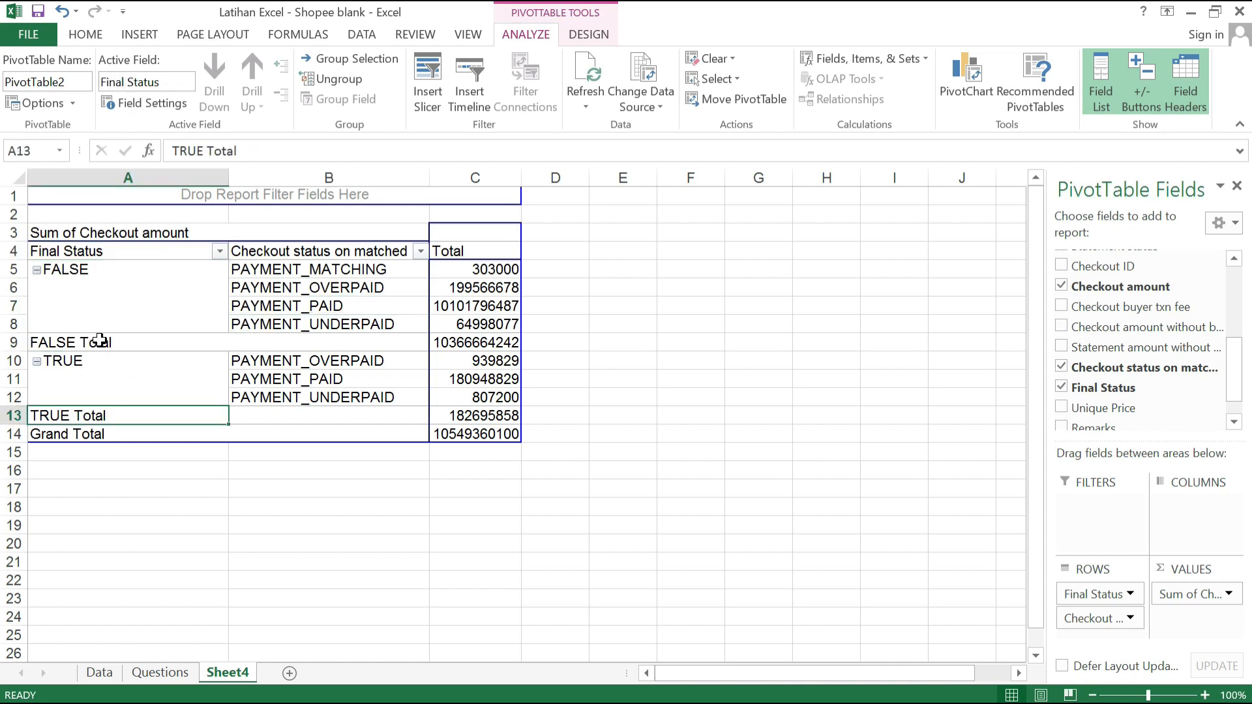
pyautogui.rightClick(144, 347)
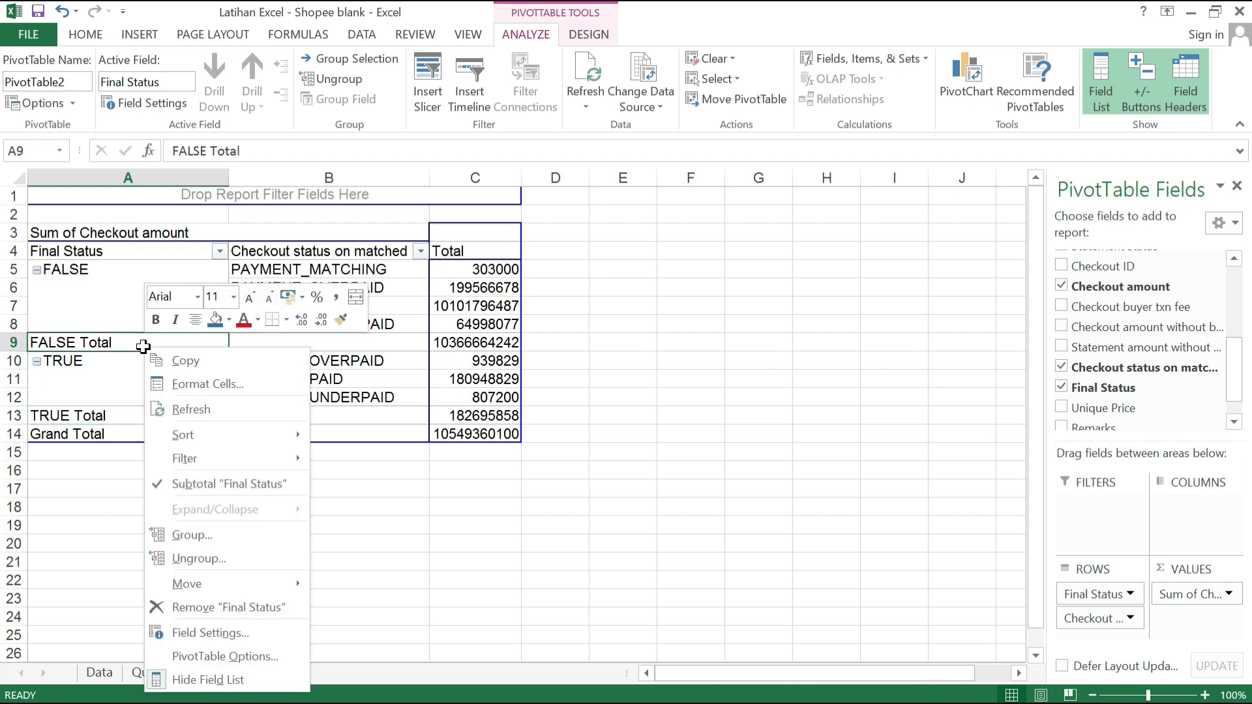
pyautogui.click(197, 483)
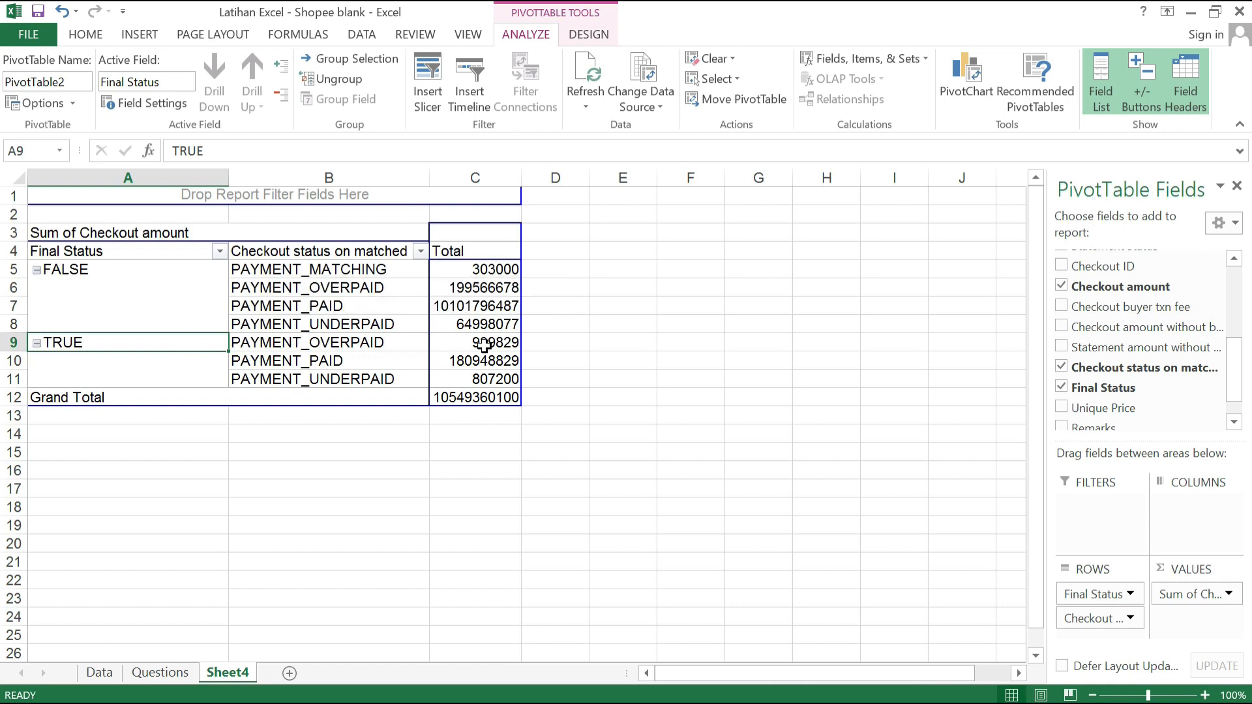
pyautogui.moveTo(515, 267); pyautogui.dragTo(493, 390)
pyautogui.click(570, 374)
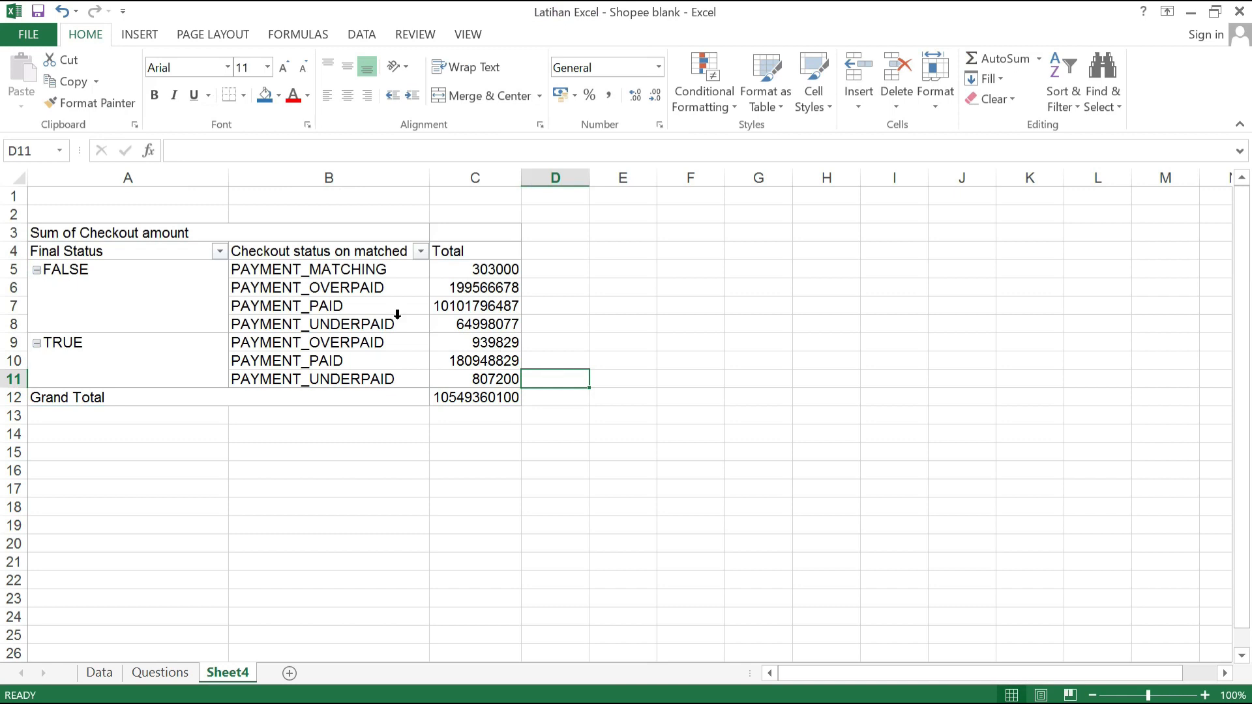
# Step: Add Statement ID to the PivotTable, check its column in the Data sheet, and place it as a row level below Checkout status on matched
pyautogui.click(398, 316)
pyautogui.click(461, 318)
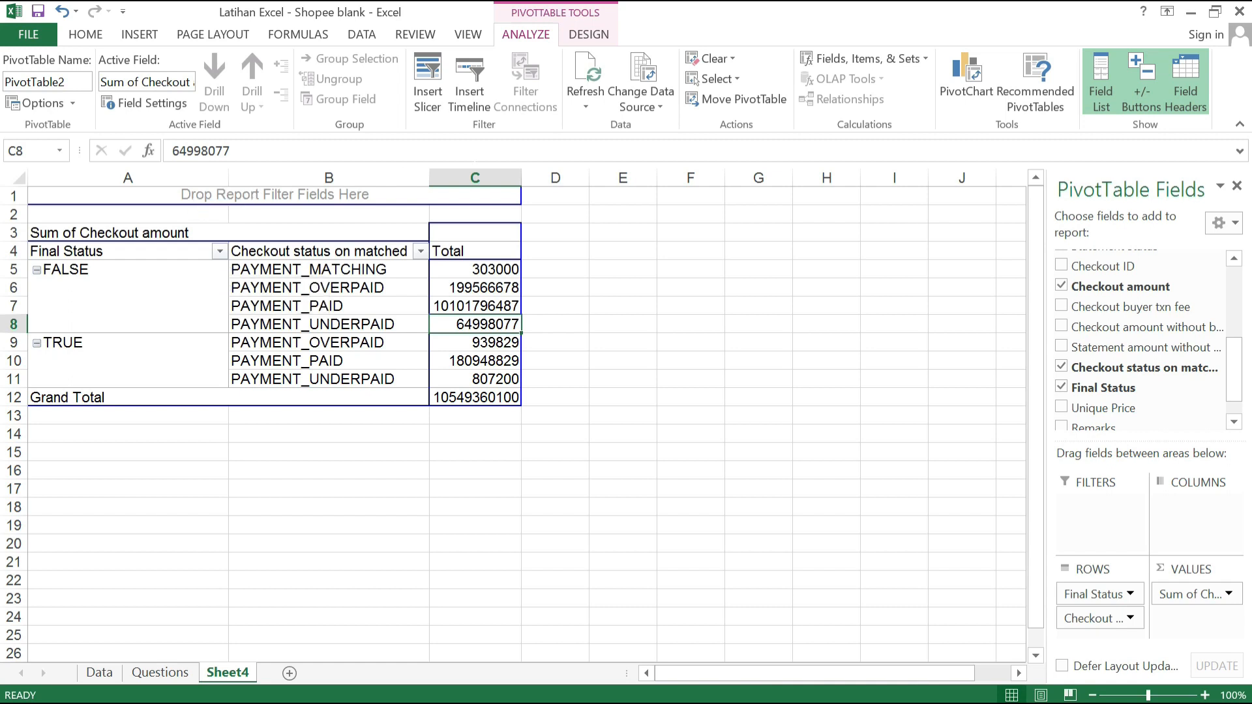
pyautogui.moveTo(1234, 382); pyautogui.dragTo(1235, 313)
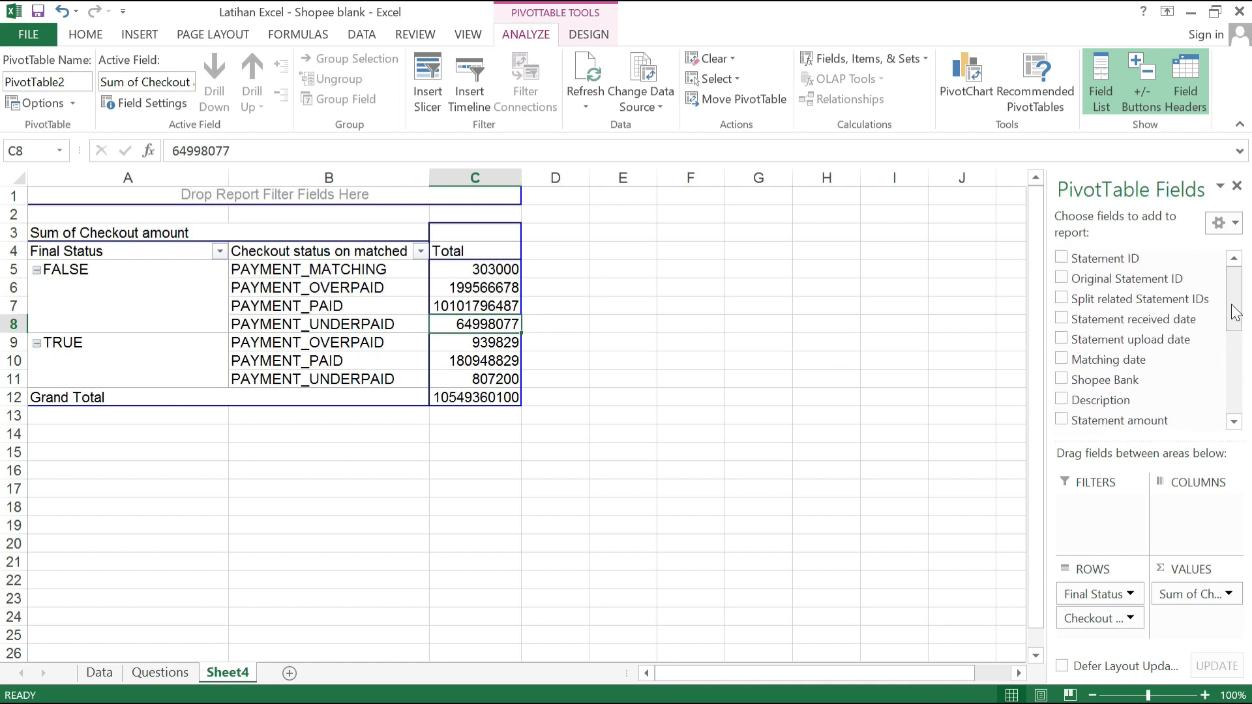
pyautogui.click(1061, 259)
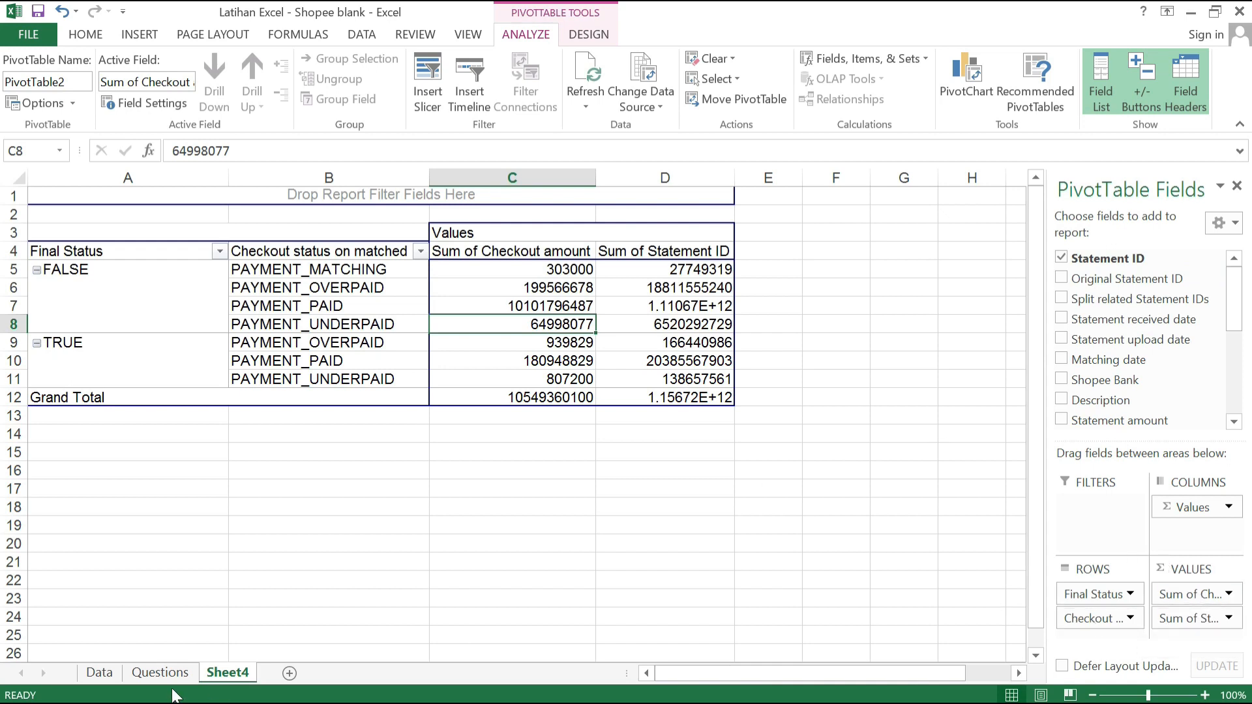
pyautogui.click(99, 673)
pyautogui.click(65, 316)
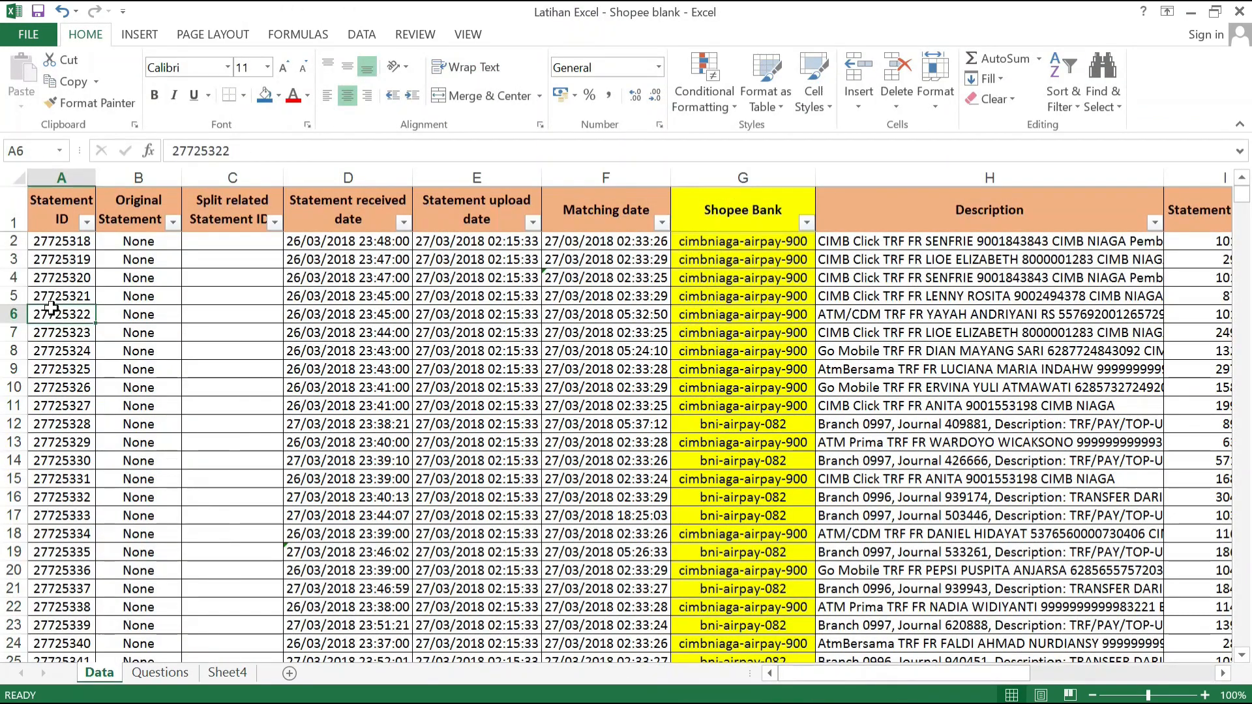
pyautogui.click(227, 673)
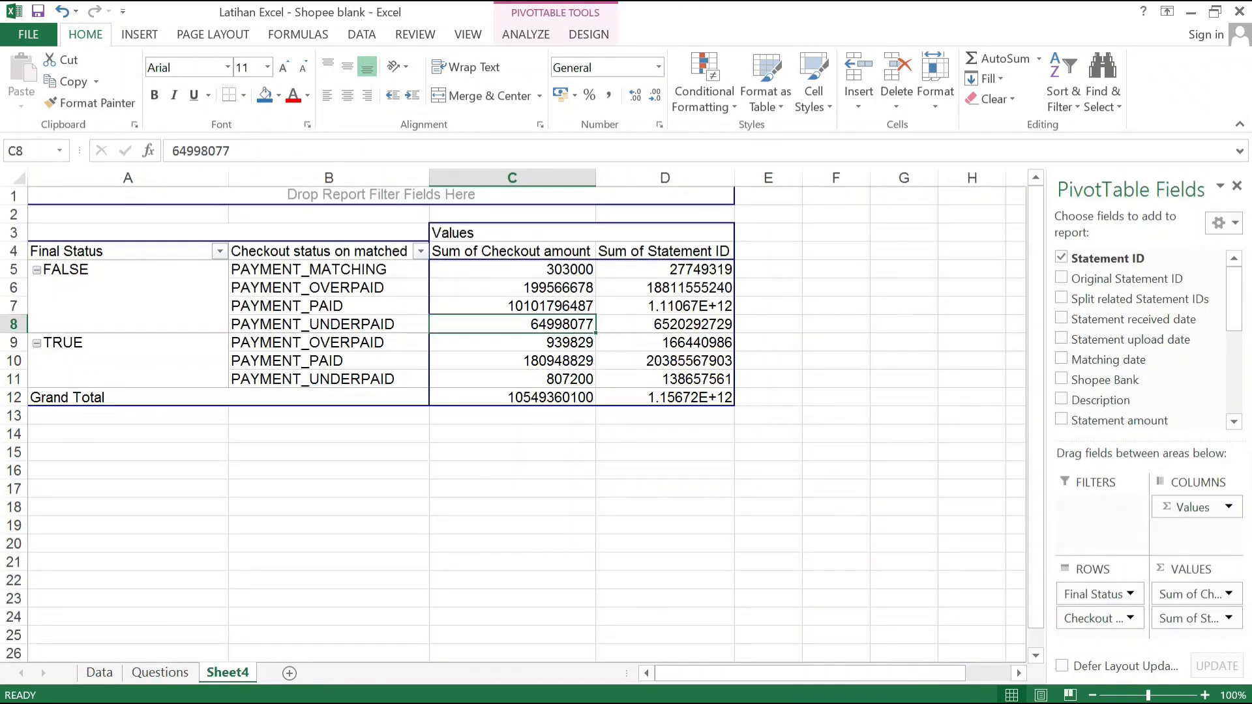
pyautogui.moveTo(1214, 619); pyautogui.dragTo(1099, 639)
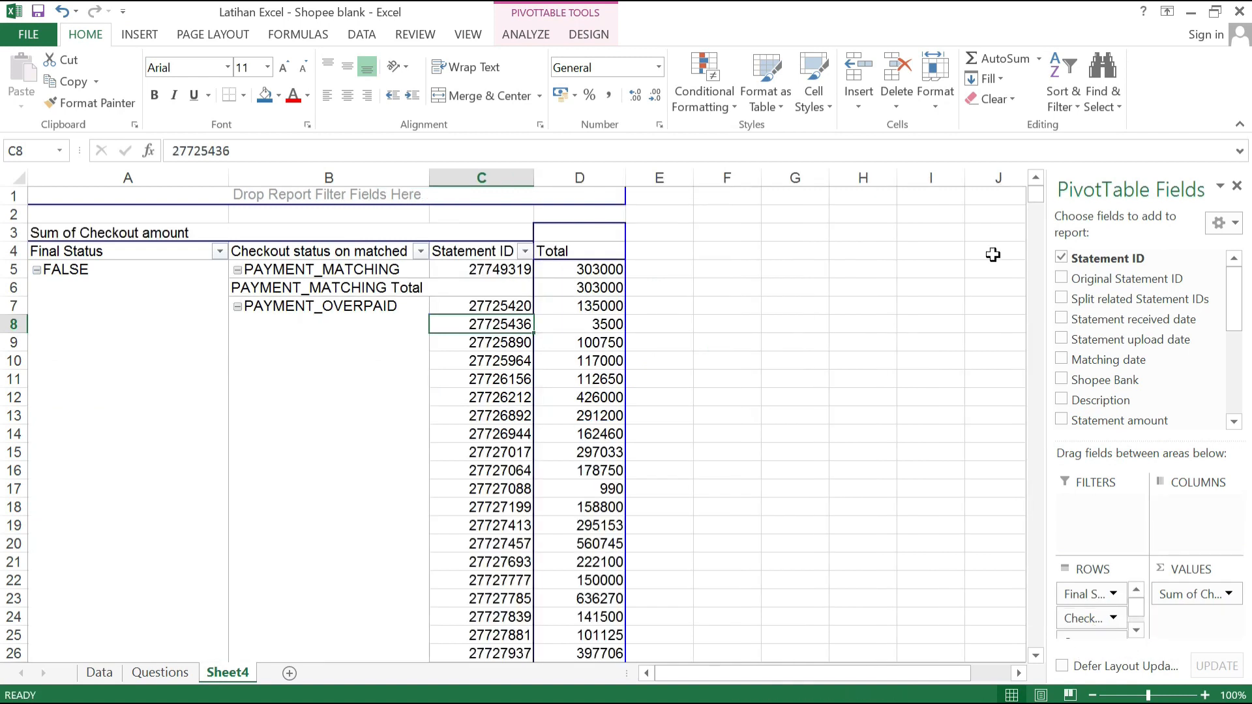
# Step: Examine the Statement ID breakdown and checkout amounts under FALSE for PAYMENT_MATCHING and PAYMENT_OVERPAID
pyautogui.click(511, 346)
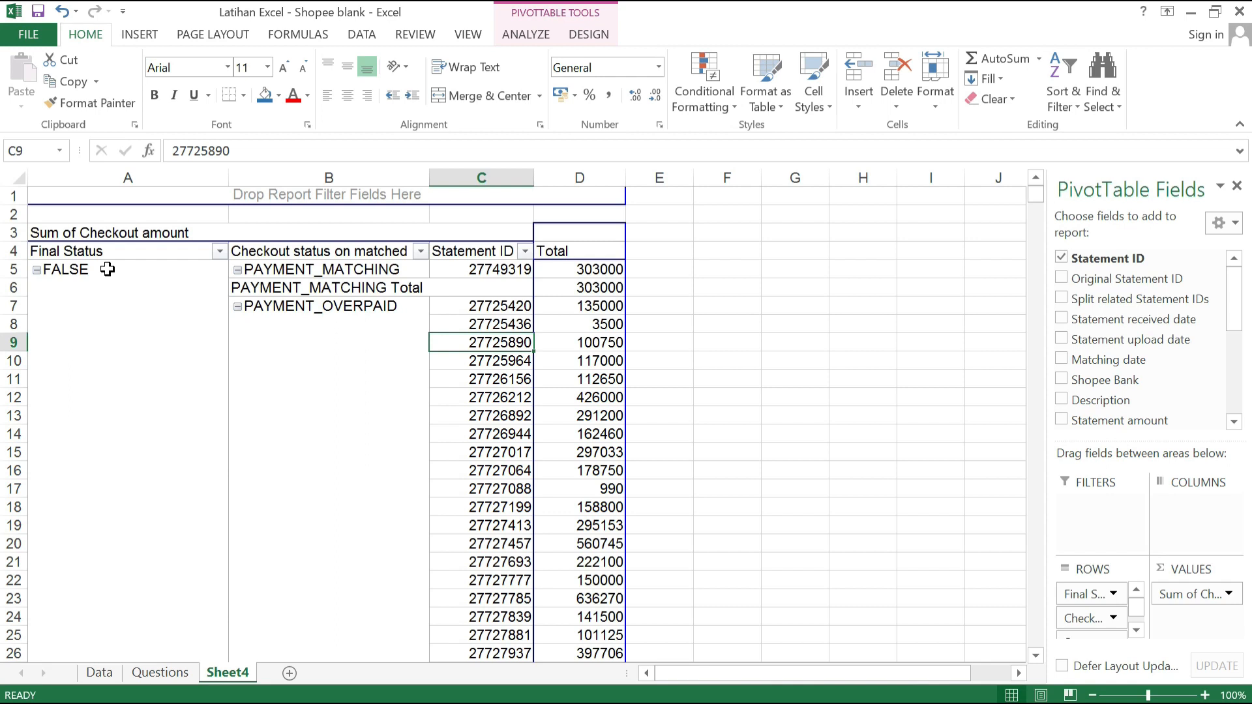
pyautogui.click(145, 282)
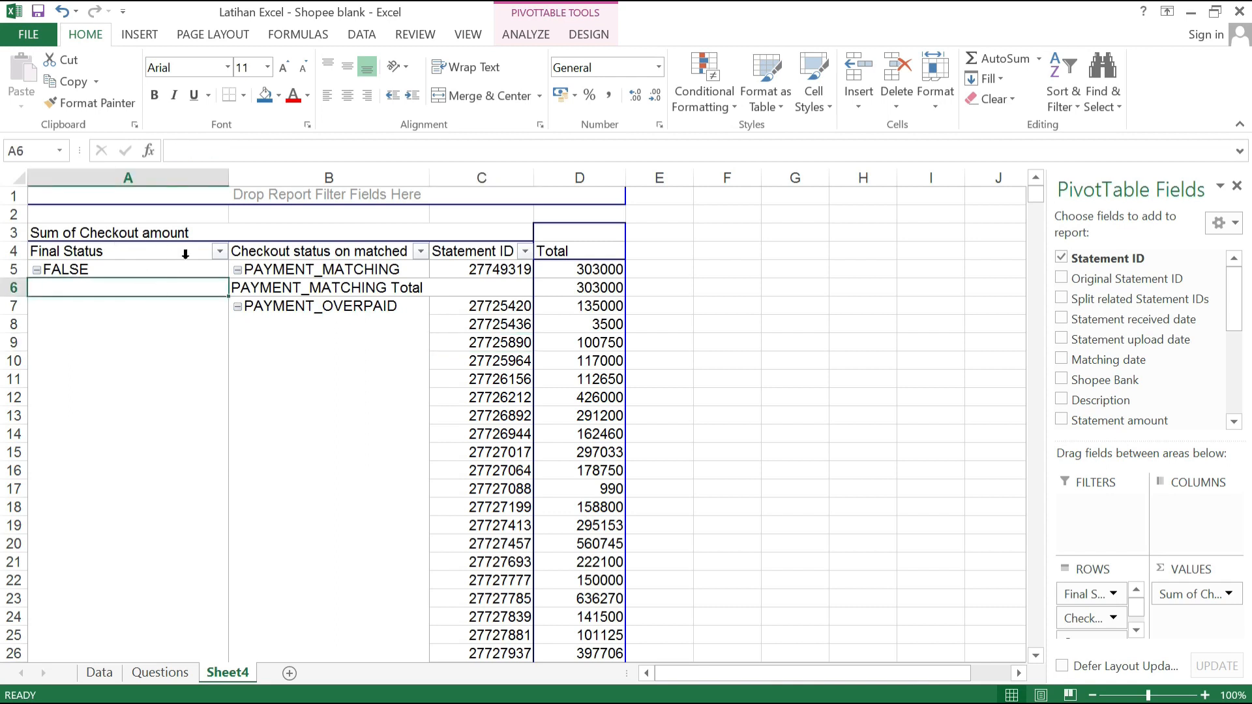
pyautogui.click(317, 270)
pyautogui.click(356, 309)
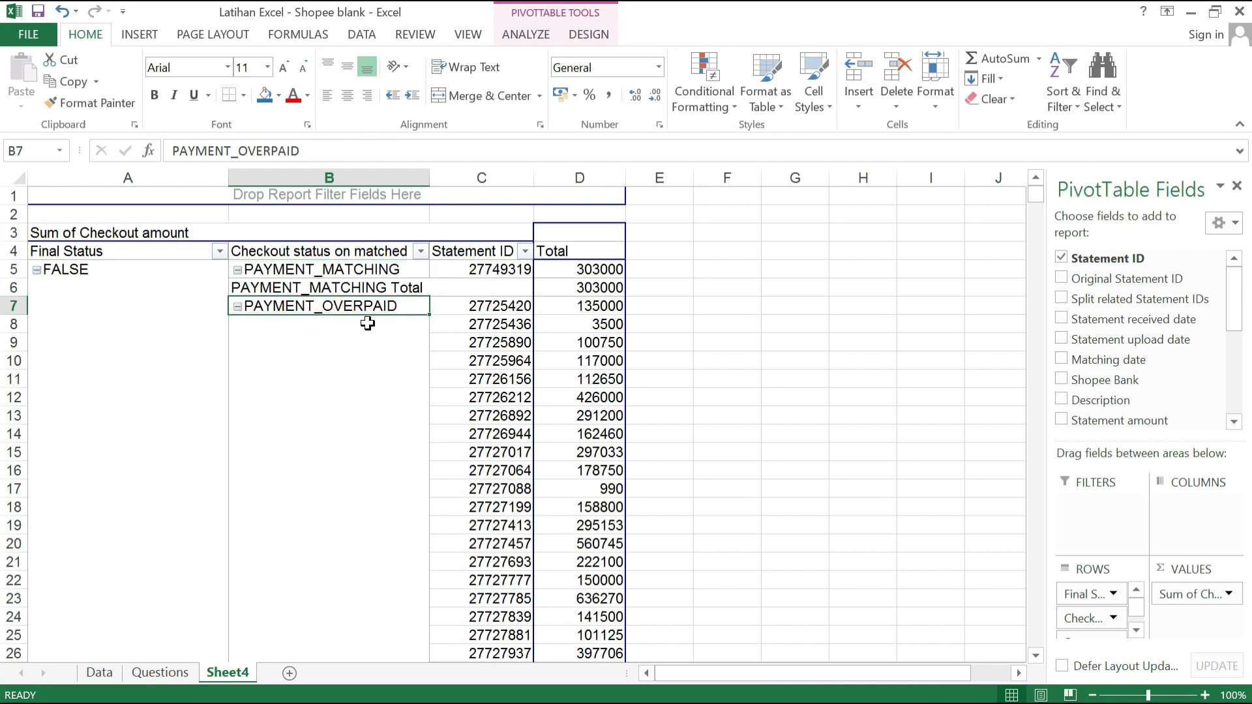
pyautogui.scroll(-8, 424, 359)
pyautogui.scroll(8, 424, 359)
pyautogui.keyDown('ctrl'); pyautogui.click(376, 270); pyautogui.keyUp('ctrl')
pyautogui.click(380, 273)
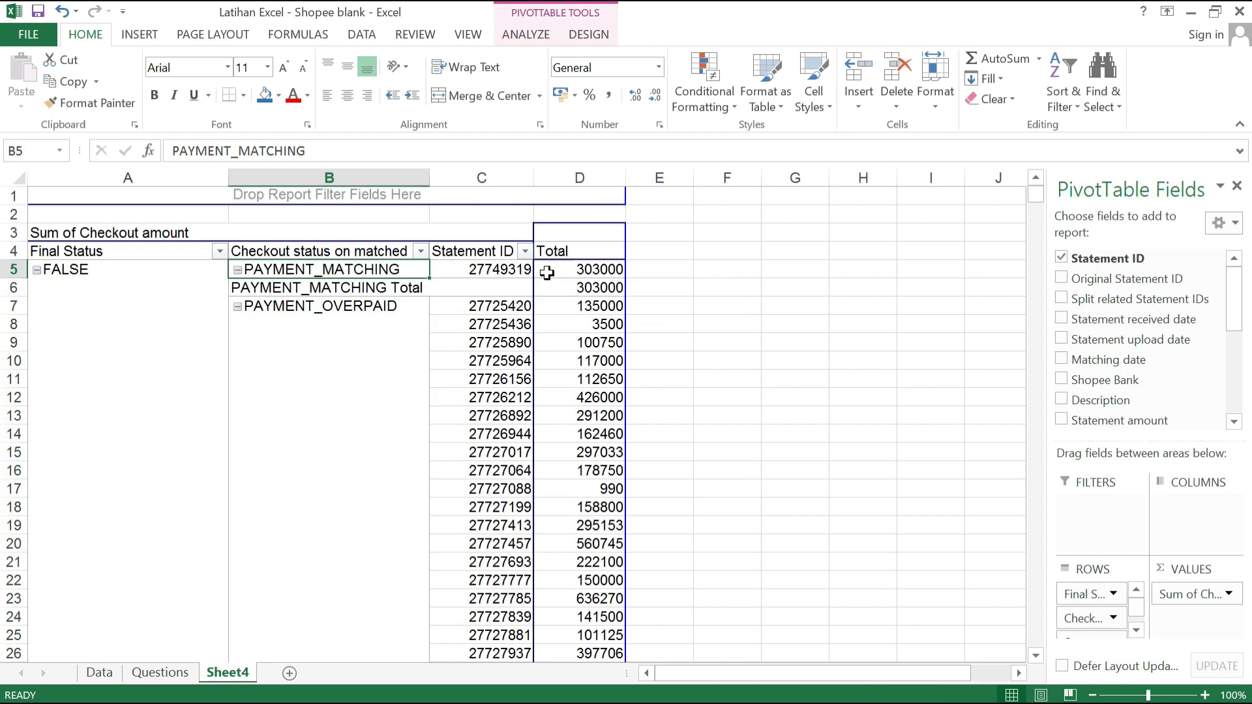
pyautogui.click(573, 270)
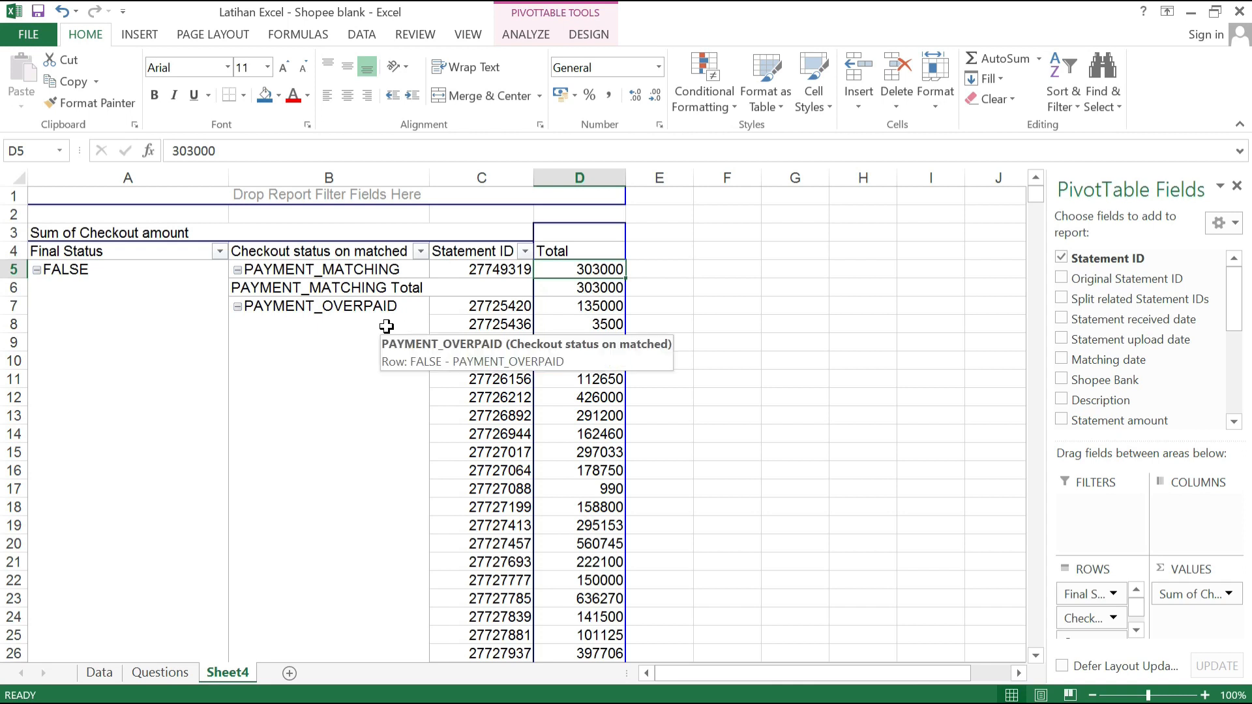
# Step: Turn off the Checkout status on matched subtotals in the PivotTable
pyautogui.click(334, 287)
pyautogui.rightClick(334, 287)
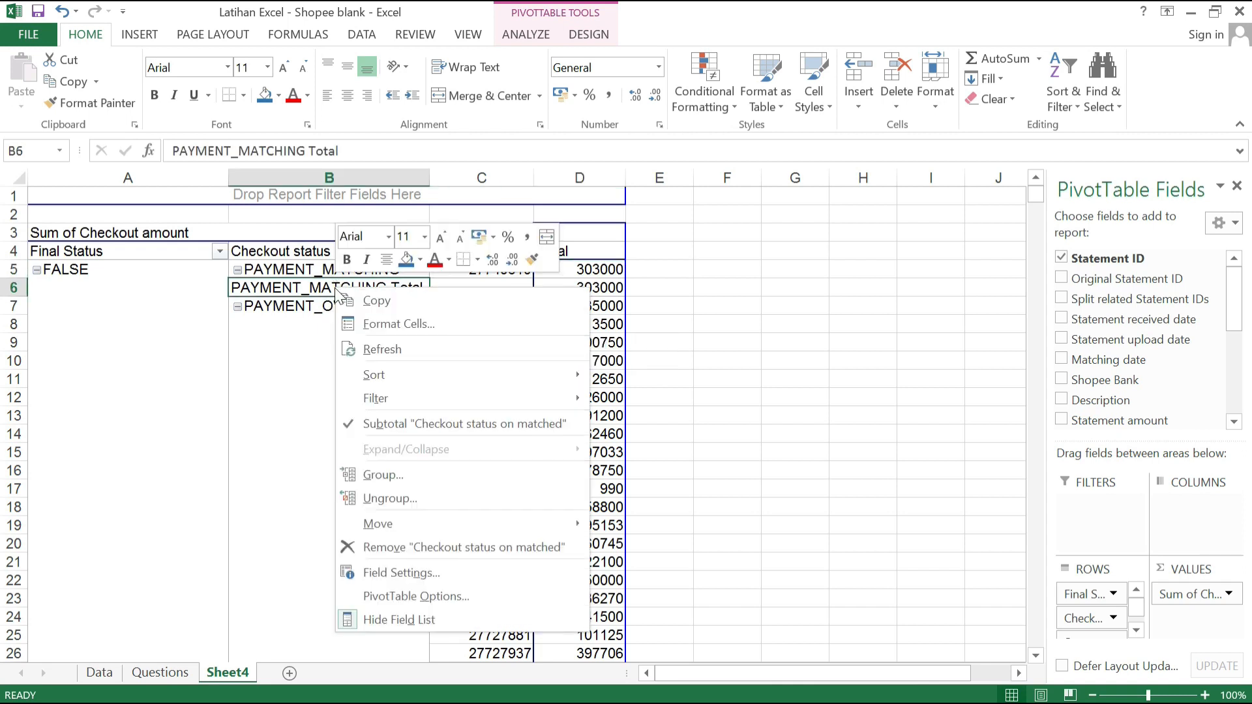
pyautogui.click(420, 428)
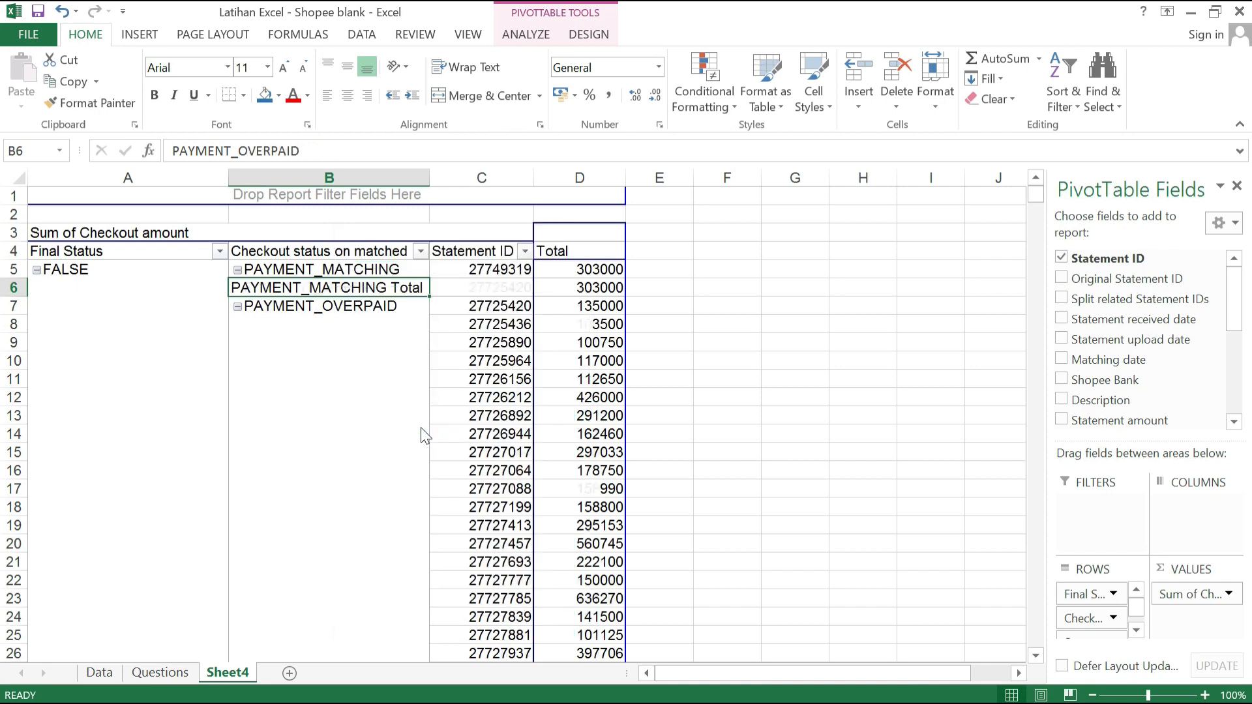
# Step: Add Shopee Bank as a row level below Statement ID and turn off the Statement ID subtotals
pyautogui.click(508, 287)
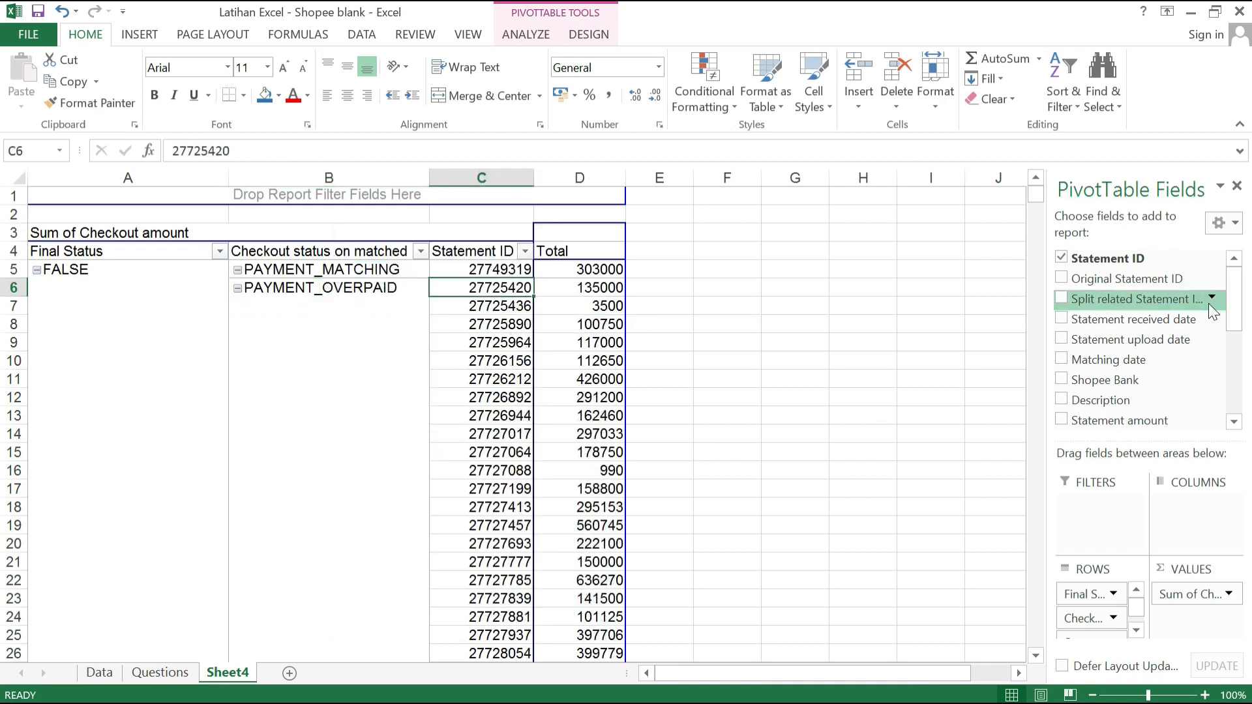
pyautogui.click(1062, 380)
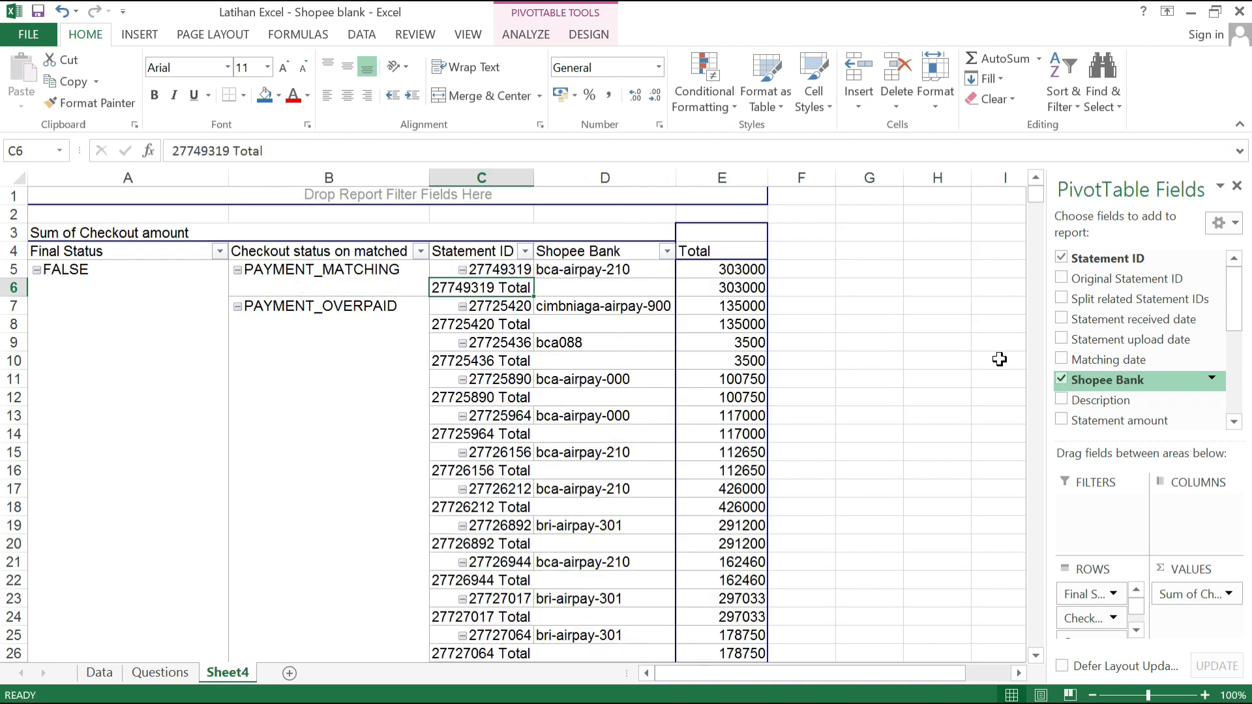
pyautogui.rightClick(498, 289)
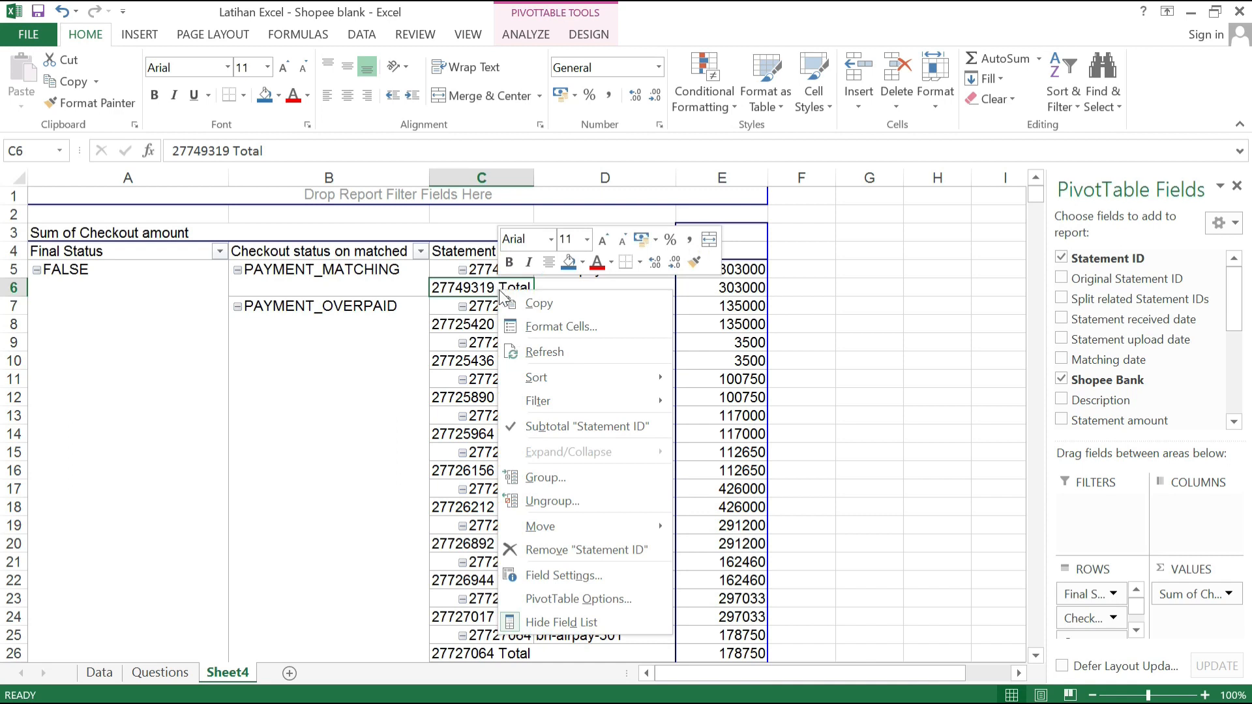
pyautogui.rightClick(461, 287)
pyautogui.click(545, 427)
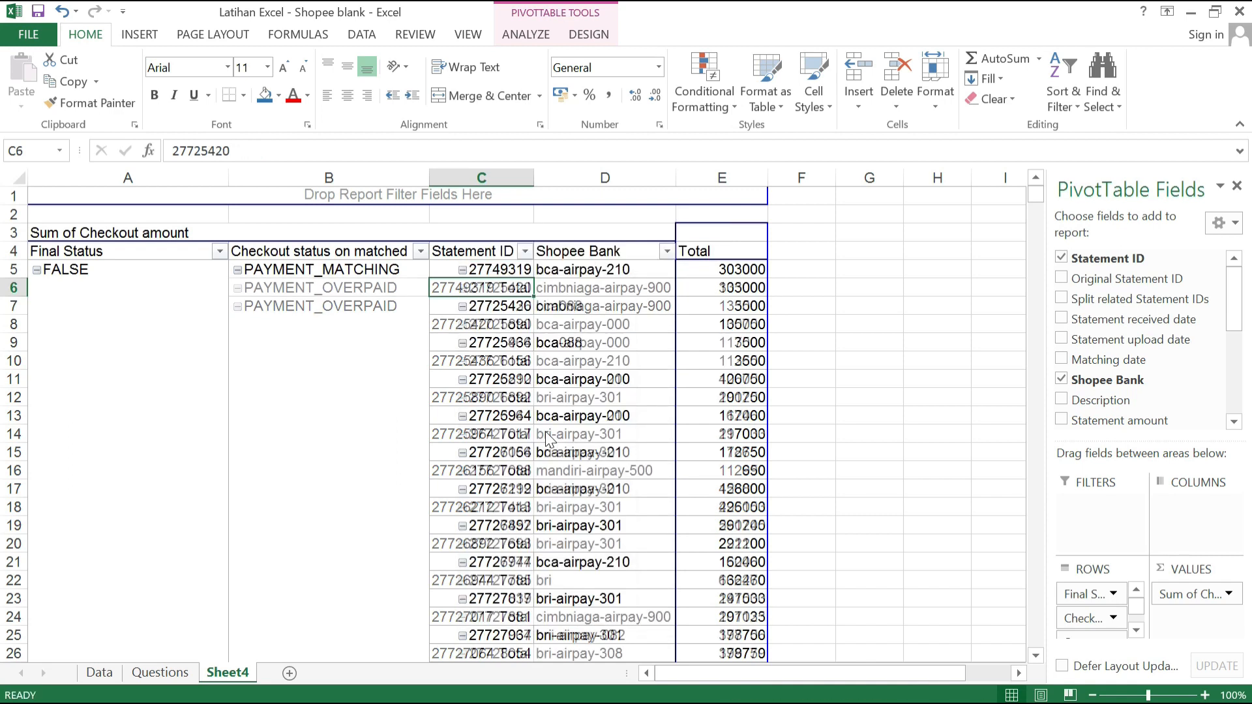
pyautogui.click(574, 361)
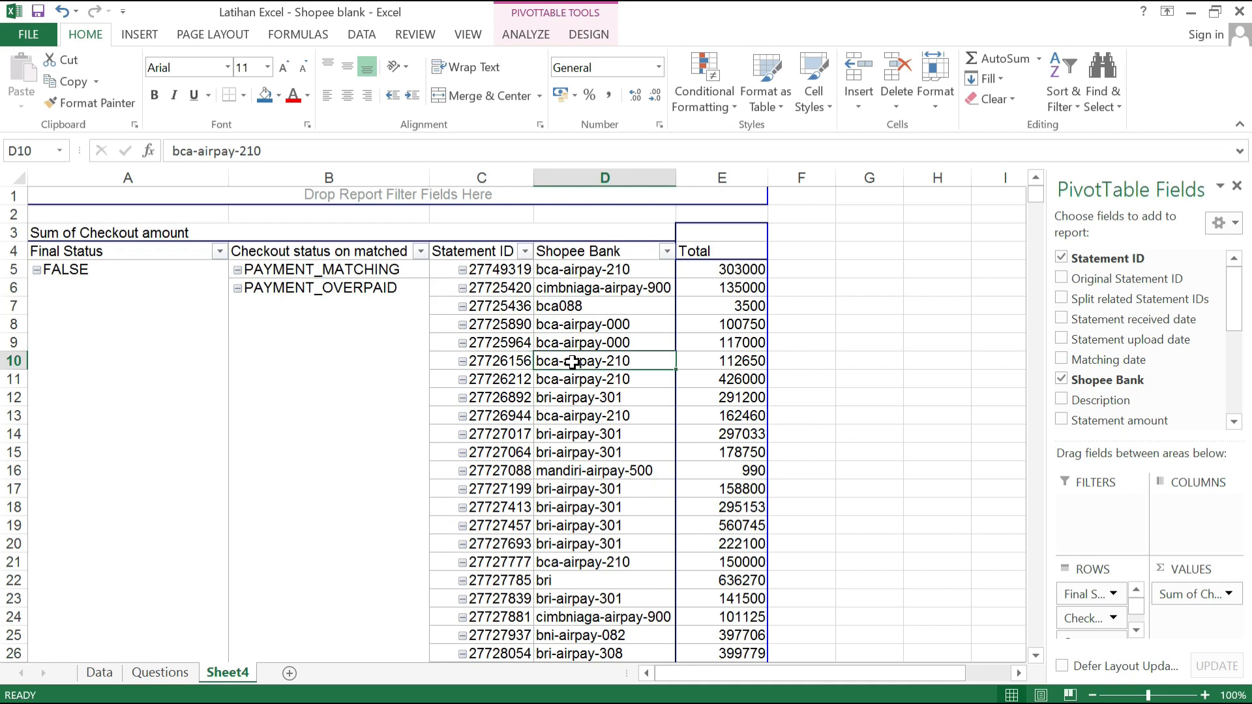
pyautogui.click(118, 253)
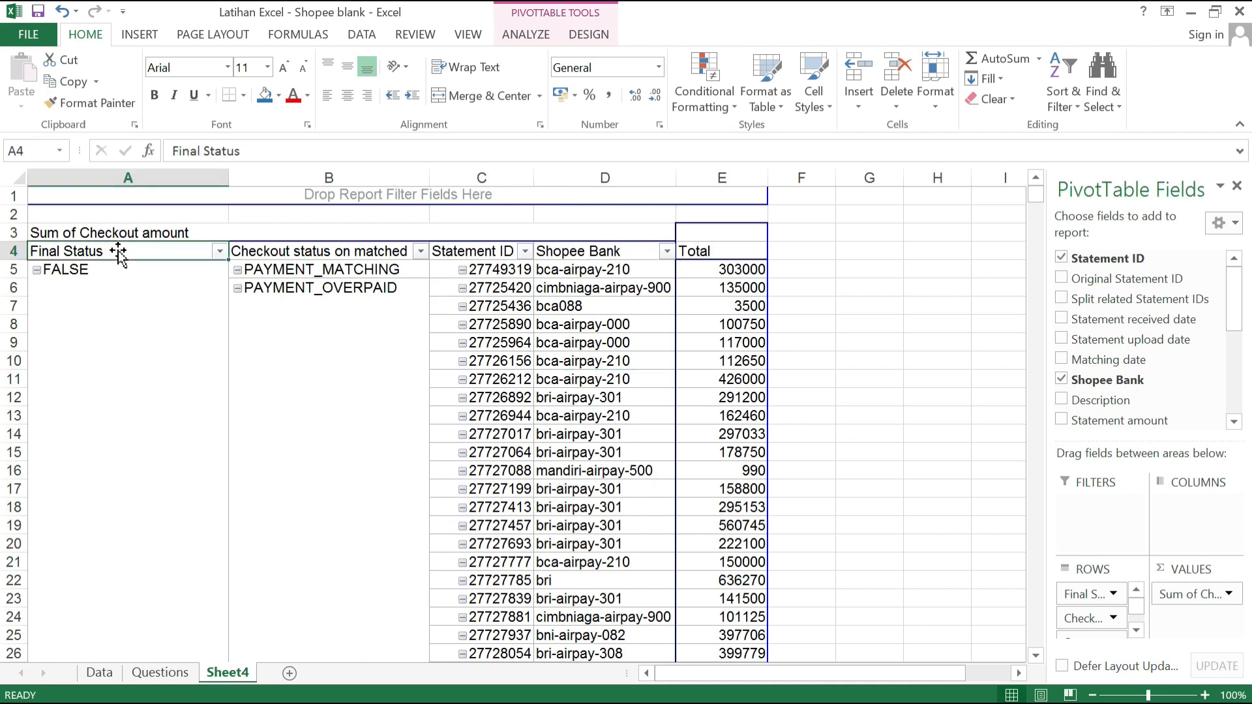
pyautogui.hotkey('shift', 'Right')
pyautogui.hotkey('shift', 'Right')
pyautogui.hotkey('shift', 'Right')
pyautogui.hotkey('shift', 'Right')
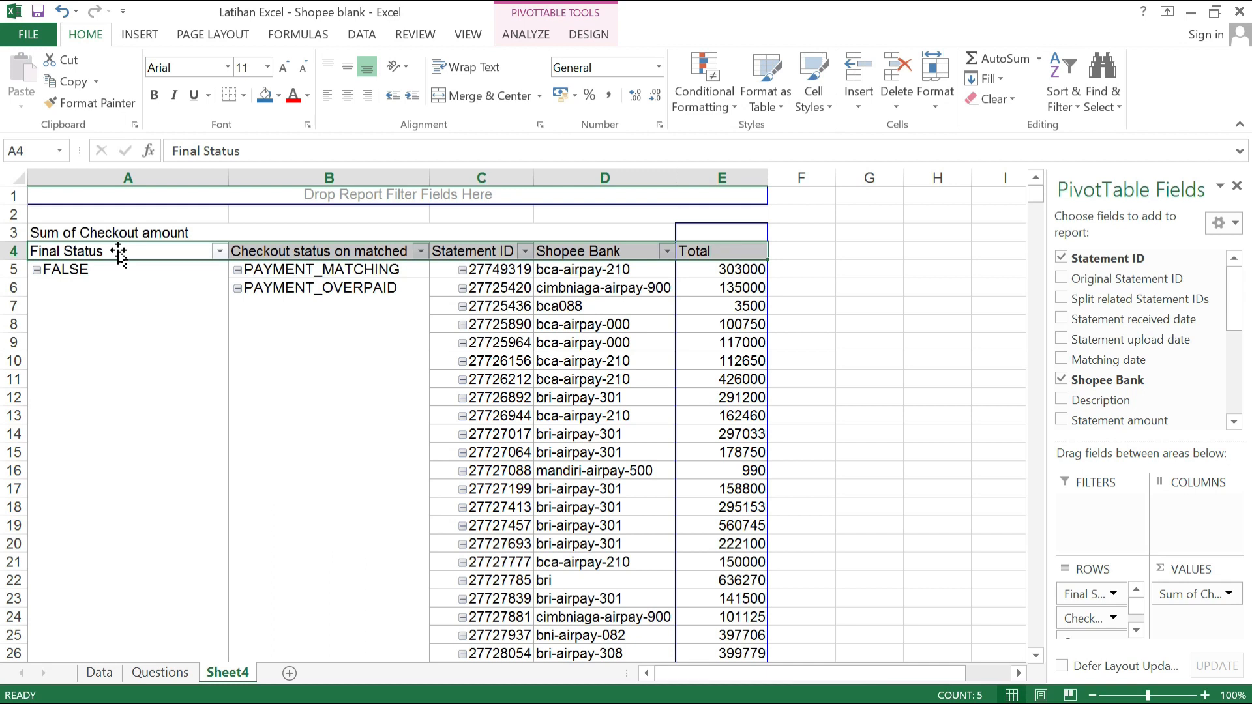
pyautogui.scroll(-20, 139, 302)
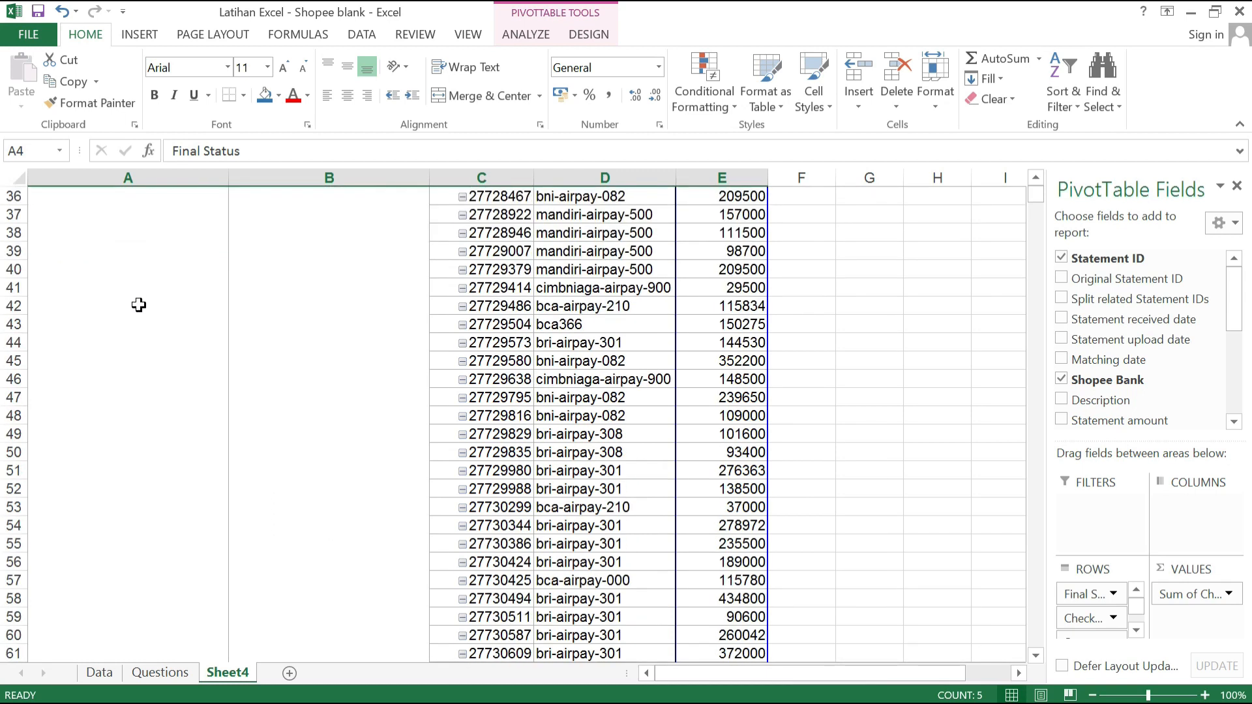
pyautogui.scroll(5, 456, 347)
pyautogui.scroll(18, 457, 347)
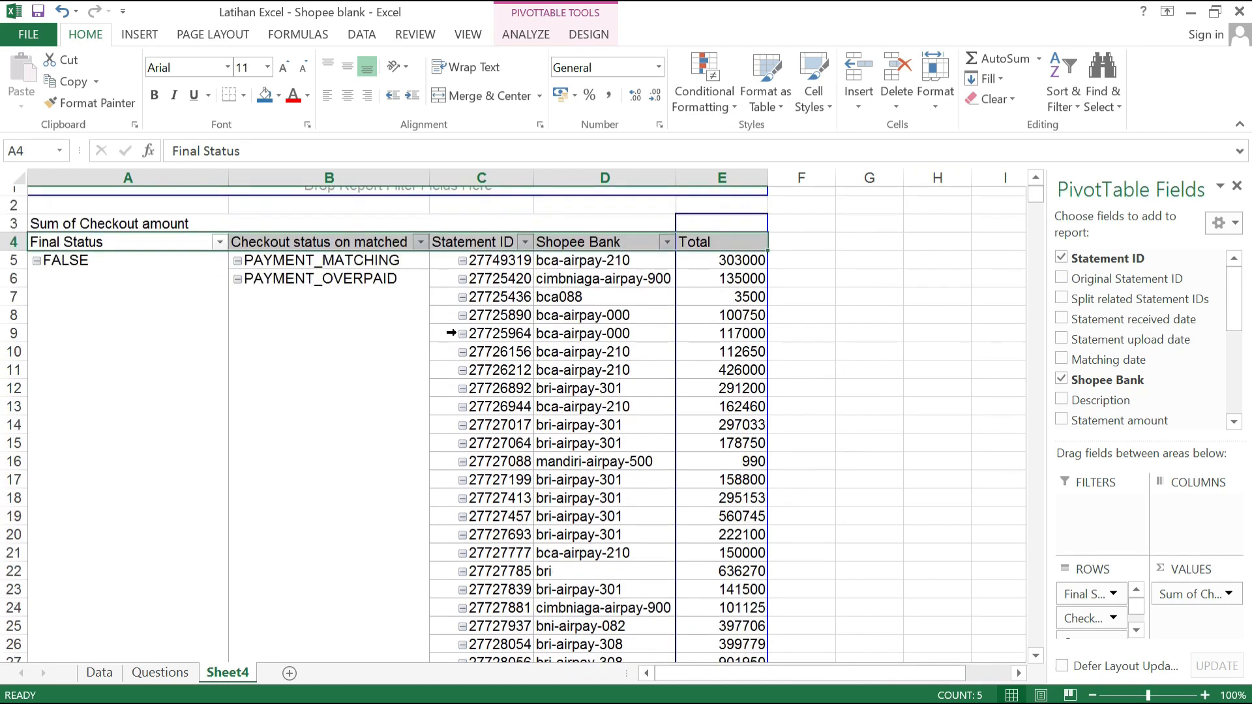
pyautogui.click(115, 383)
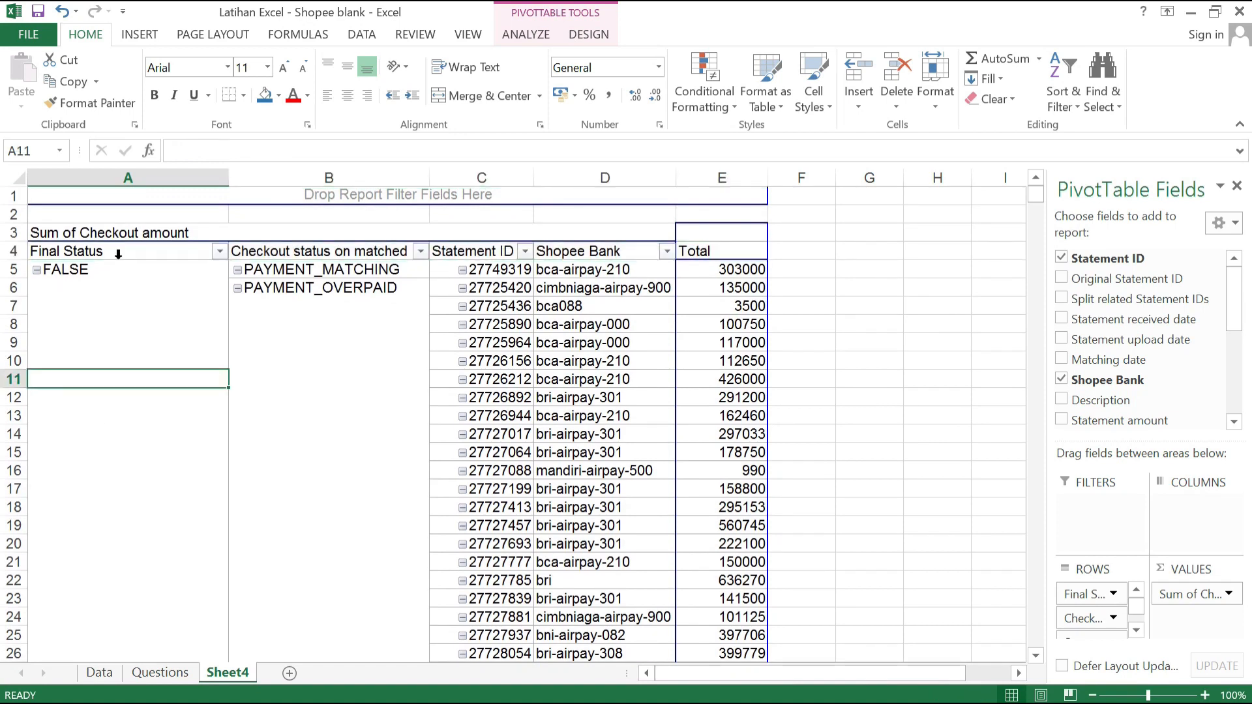
# Step: Copy the whole PivotTable on Sheet4, from the Final Status header row through the Grand Total row
pyautogui.click(129, 251)
pyautogui.click(150, 258)
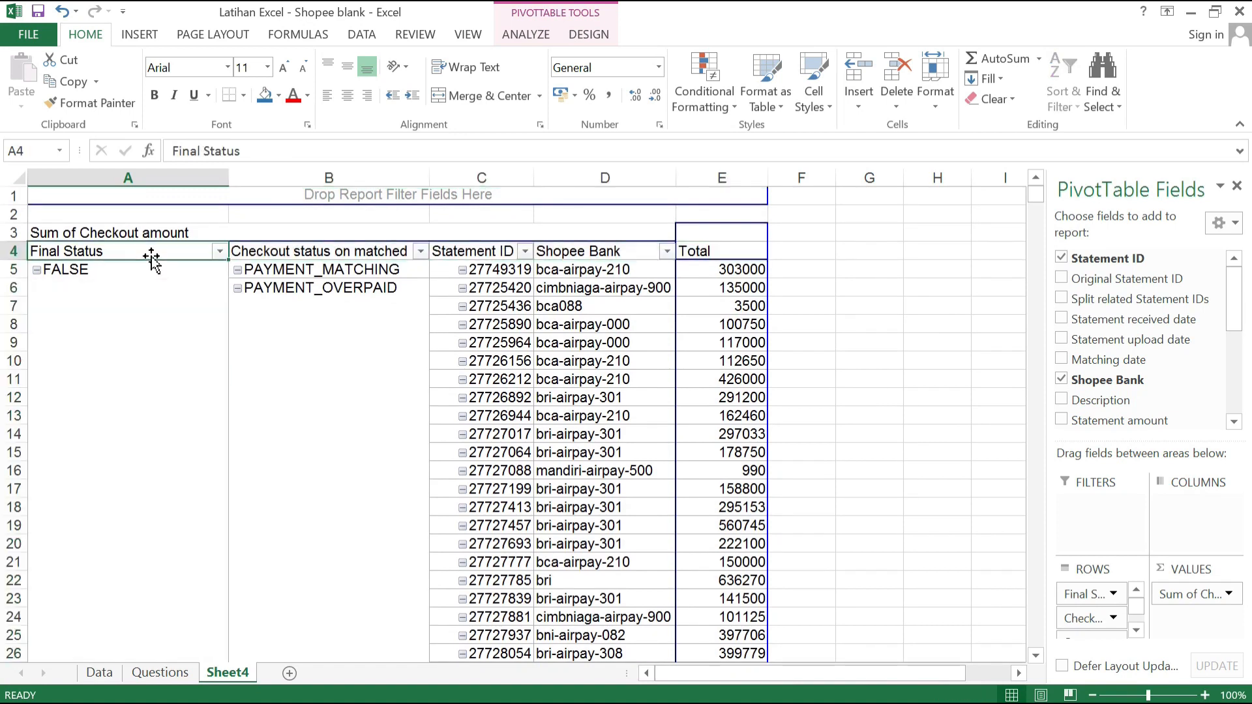
pyautogui.hotkey('shift', 'Right')
pyautogui.hotkey('shift', 'Right')
pyautogui.hotkey('shift', 'Right')
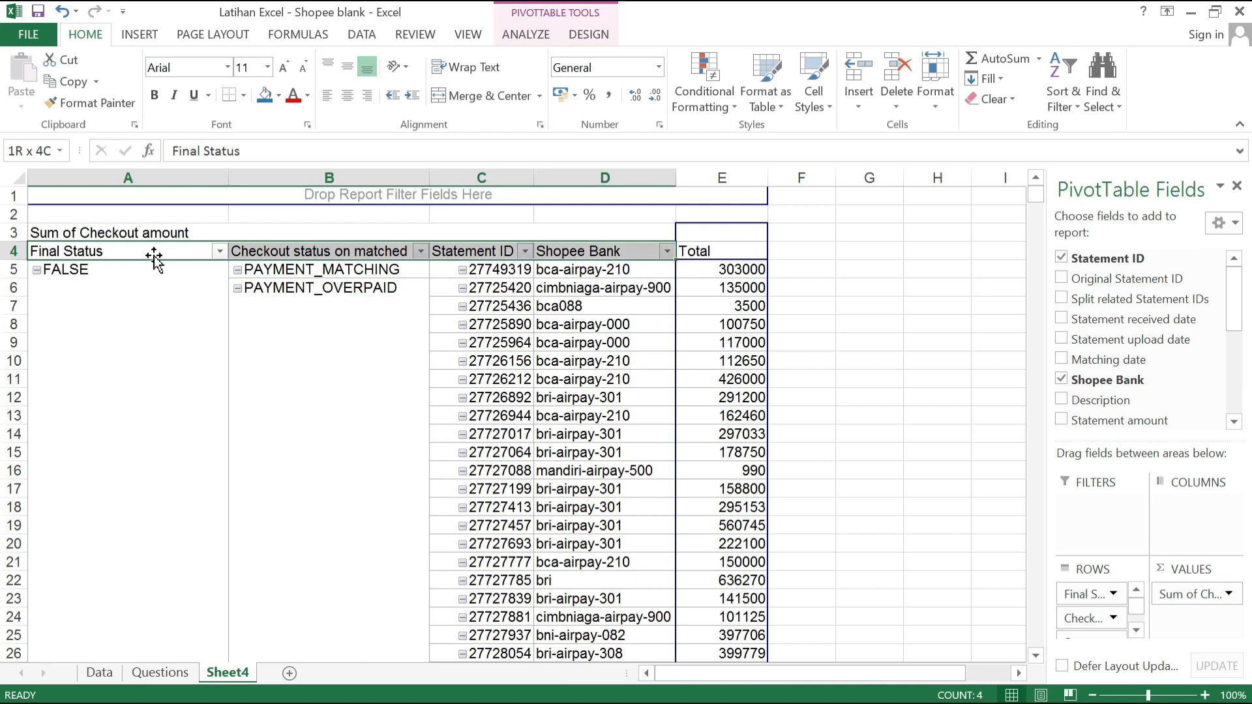
pyautogui.hotkey('shift', 'Right')
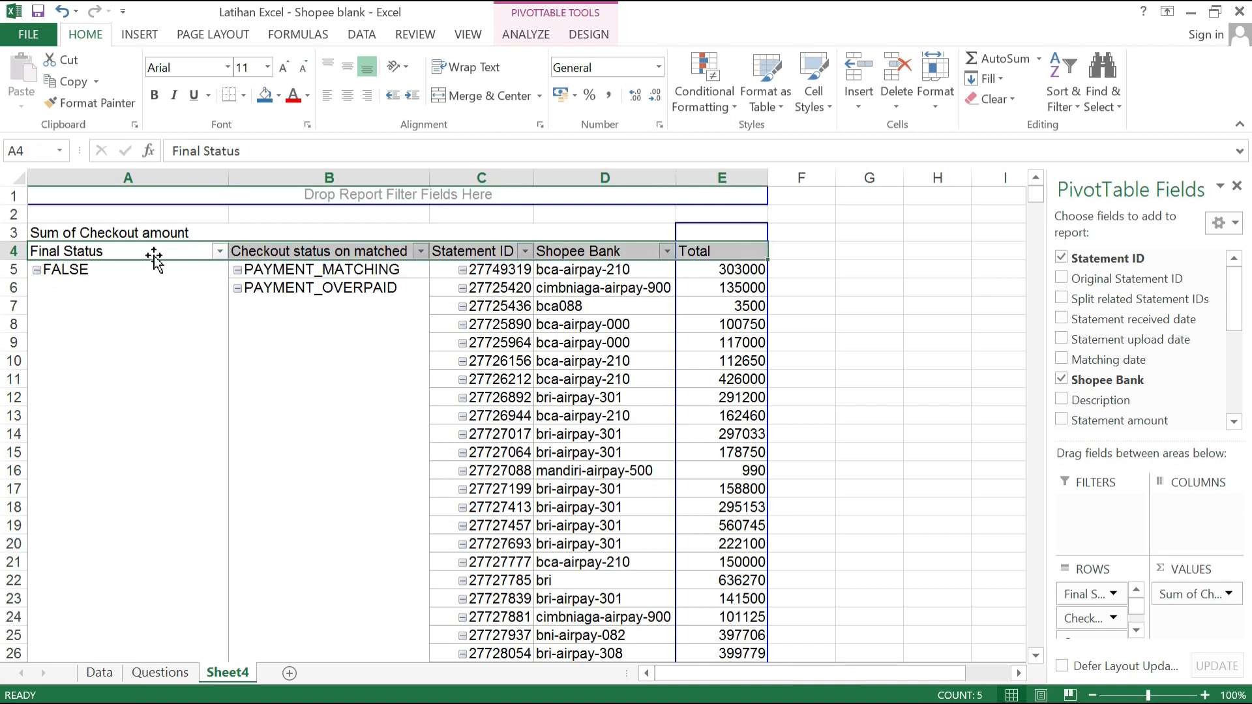
pyautogui.click(154, 258)
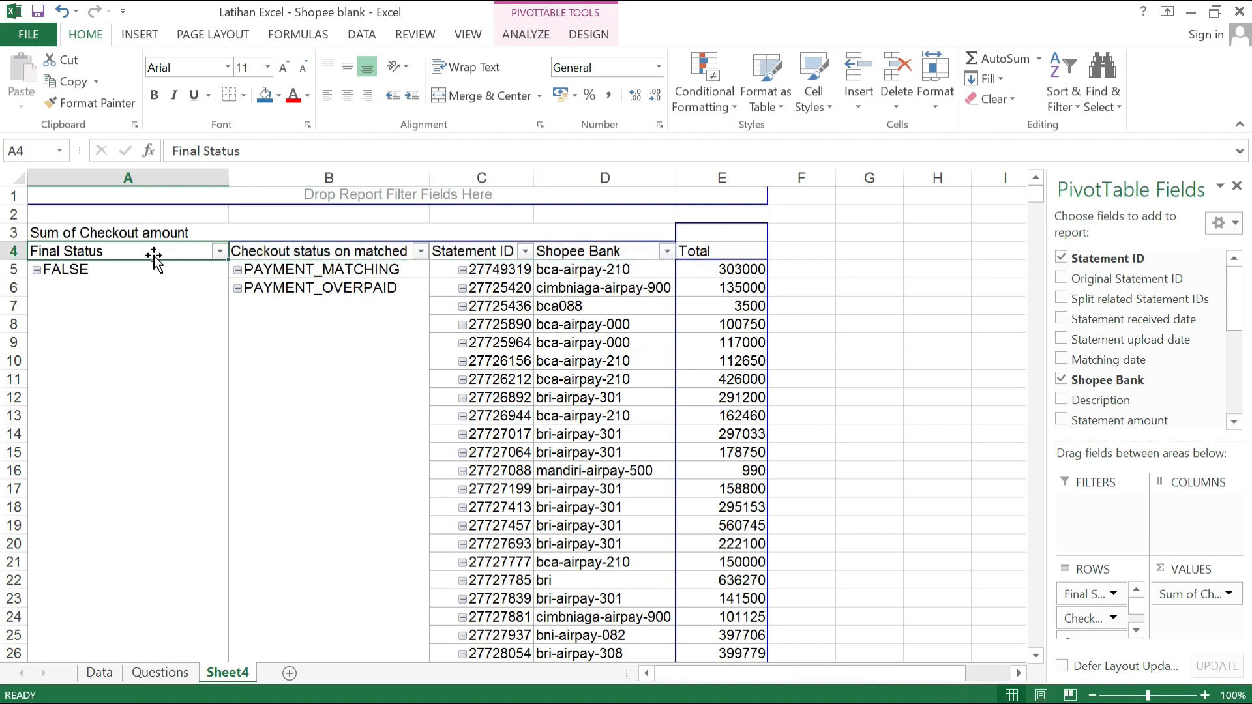
pyautogui.hotkey('shift', 'Right')
pyautogui.hotkey('shift', 'Right')
pyautogui.hotkey('shift', 'Right')
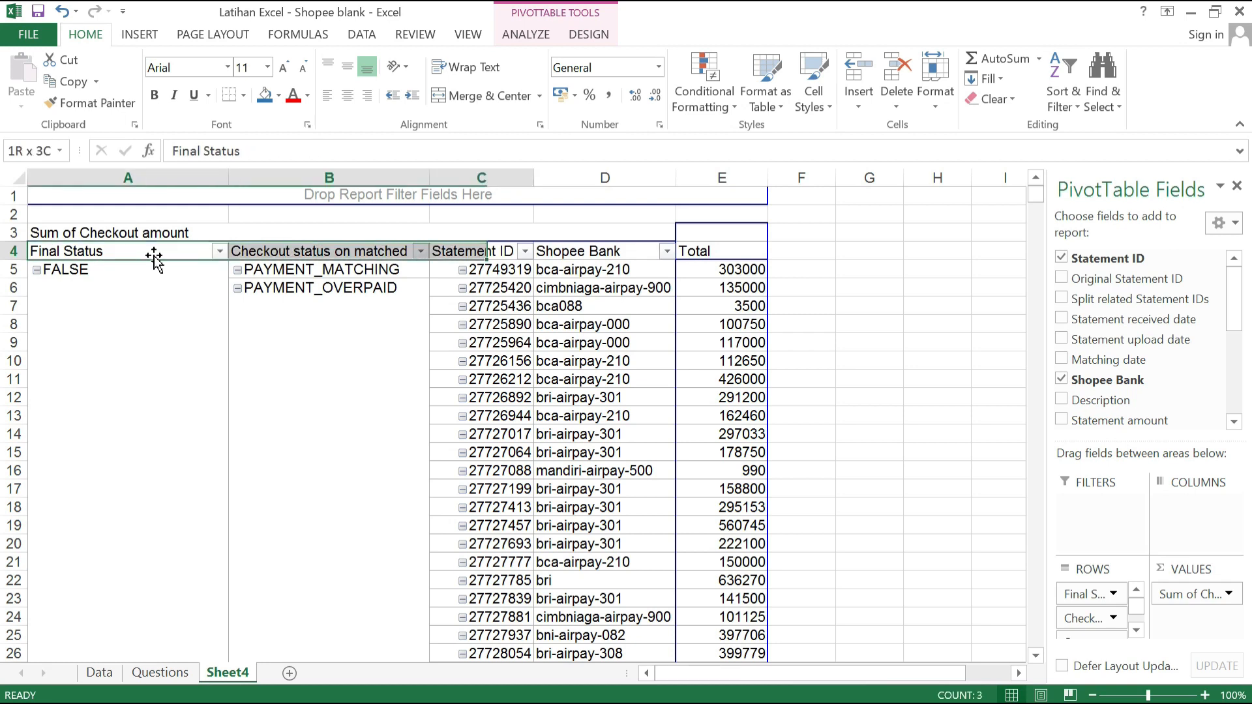
pyautogui.hotkey('shift', 'Right')
pyautogui.hotkey('shift', 'Down')
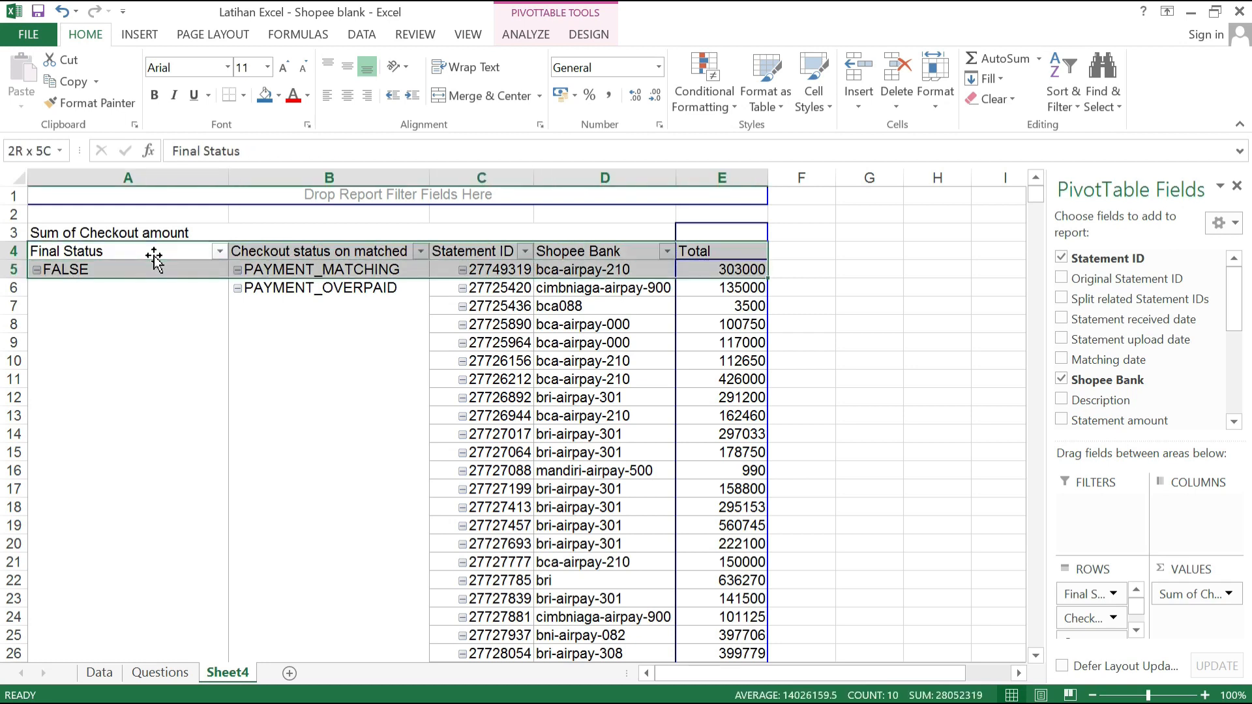
pyautogui.hotkey('ctrl', 'shift', 'Down')
pyautogui.hotkey('ctrl', 'shift', 'Down')
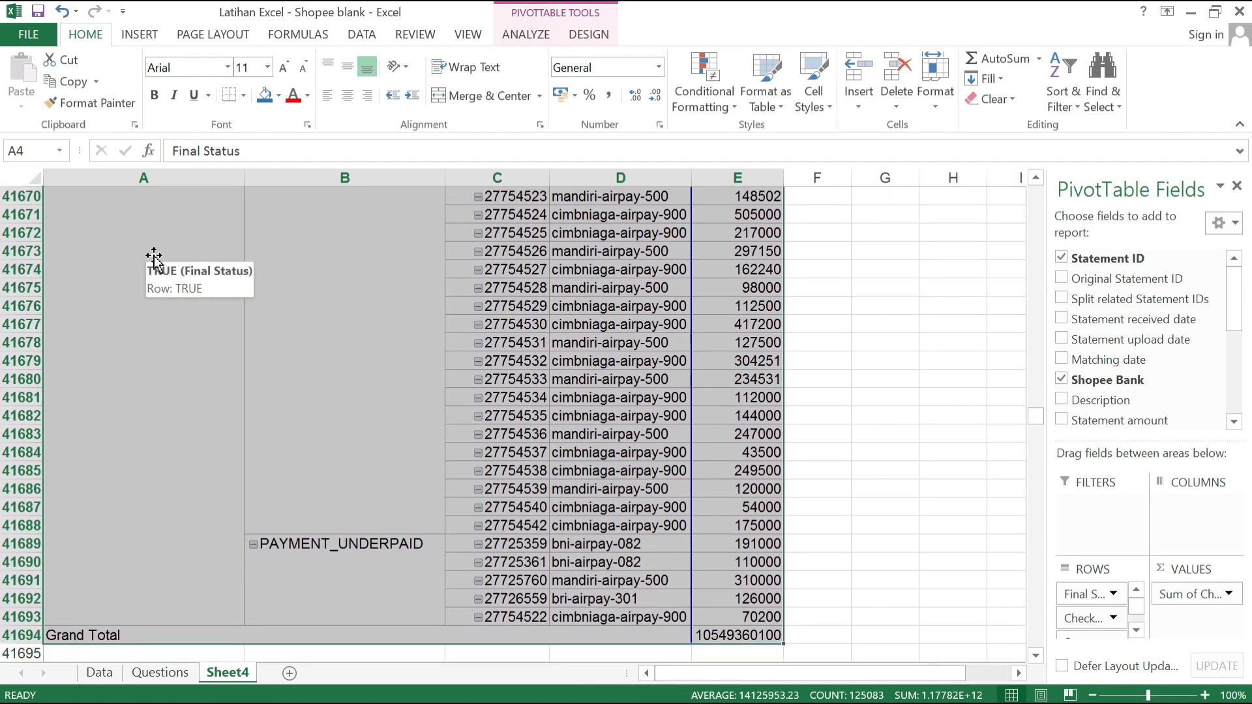
pyautogui.hotkey('ctrl', 'c')
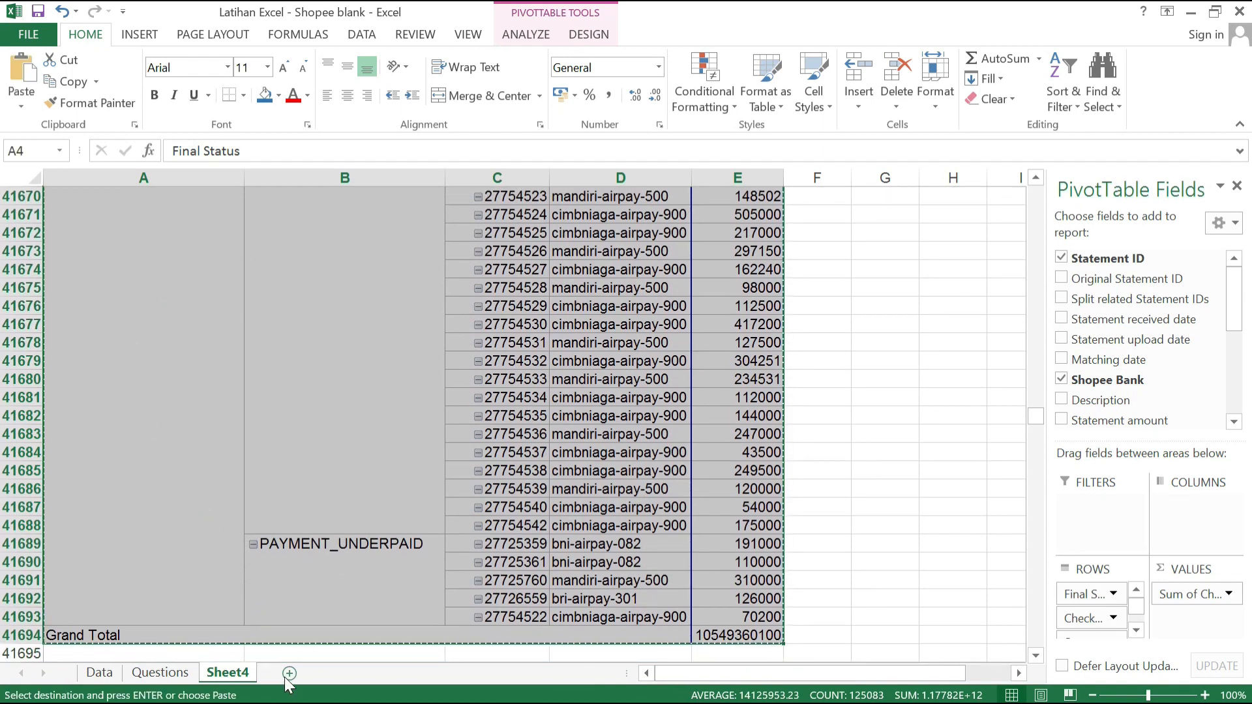
# Step: Paste the copied table at B3 of a new sheet and auto-fit columns B to F
pyautogui.click(288, 675)
pyautogui.click(124, 231)
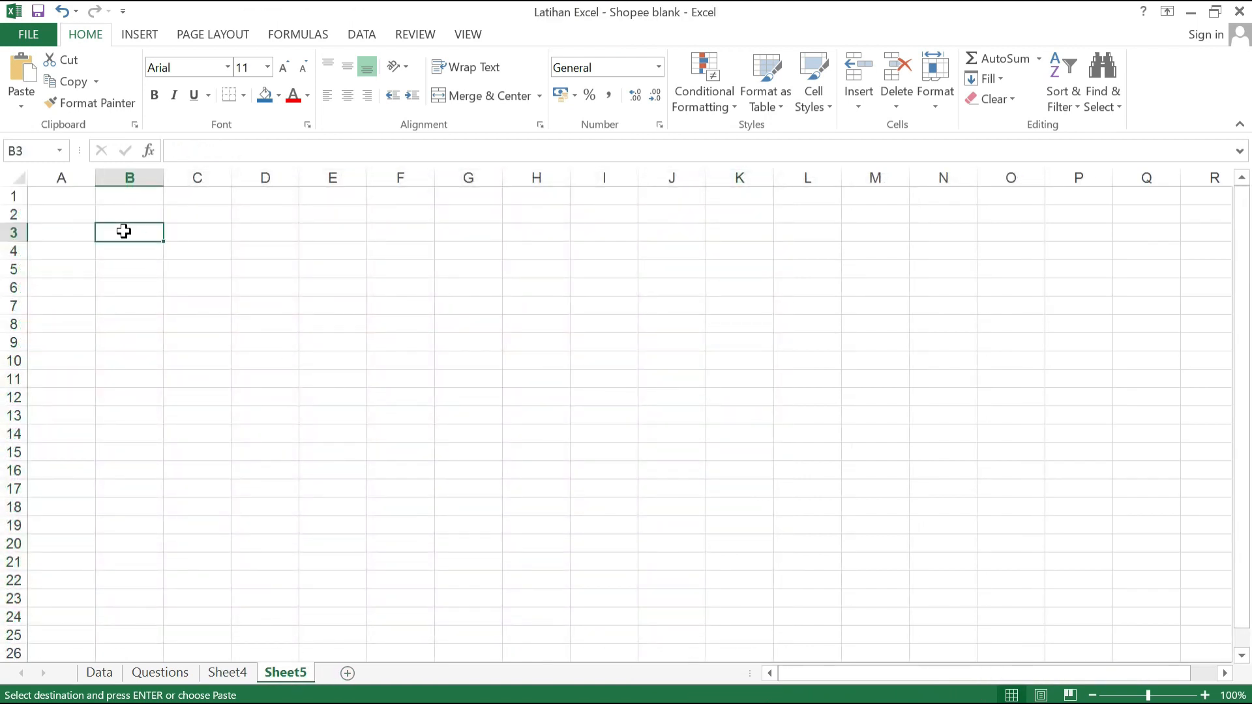
pyautogui.hotkey('ctrl', 'v')
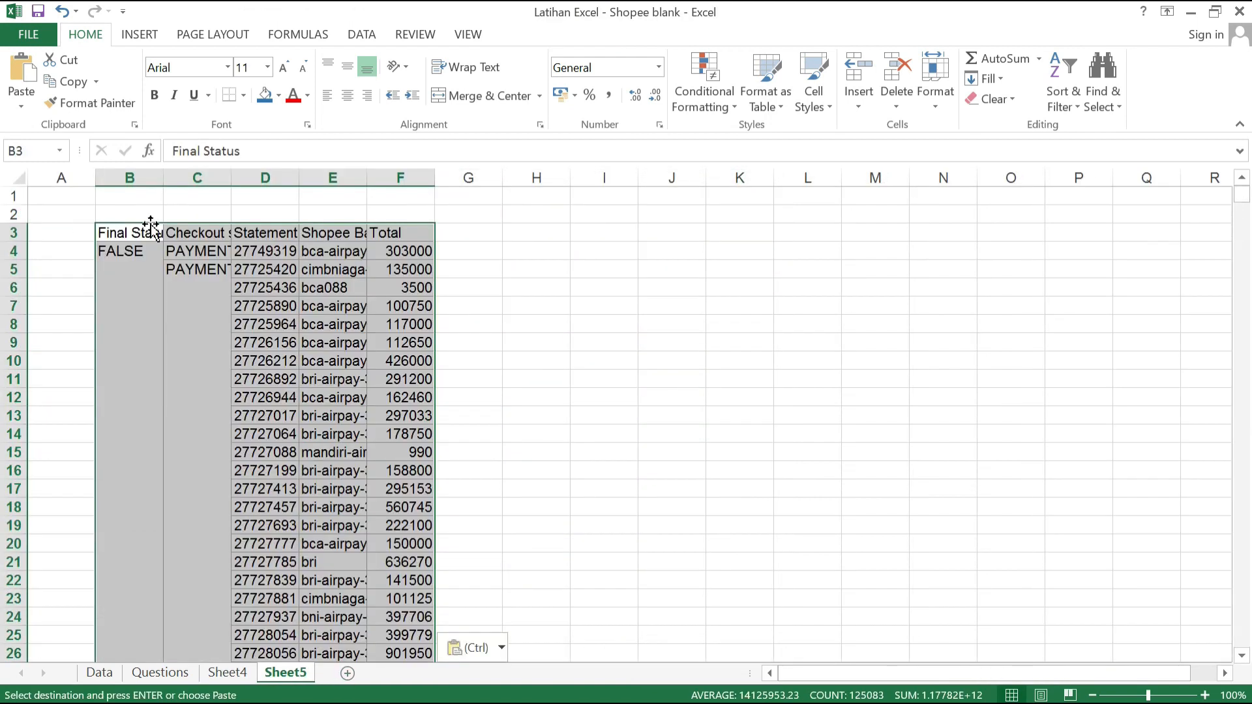
pyautogui.click(242, 286)
pyautogui.click(137, 177)
pyautogui.moveTo(136, 177); pyautogui.dragTo(405, 176)
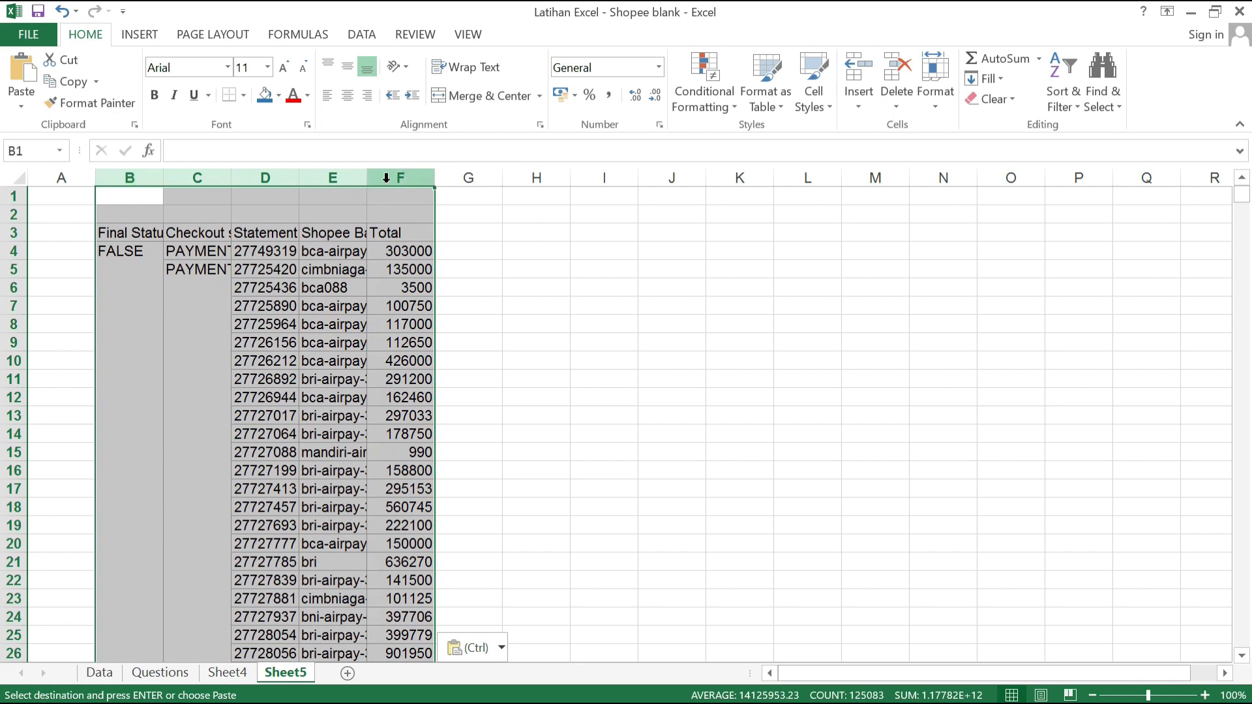
pyautogui.doubleClick(366, 177)
pyautogui.click(413, 308)
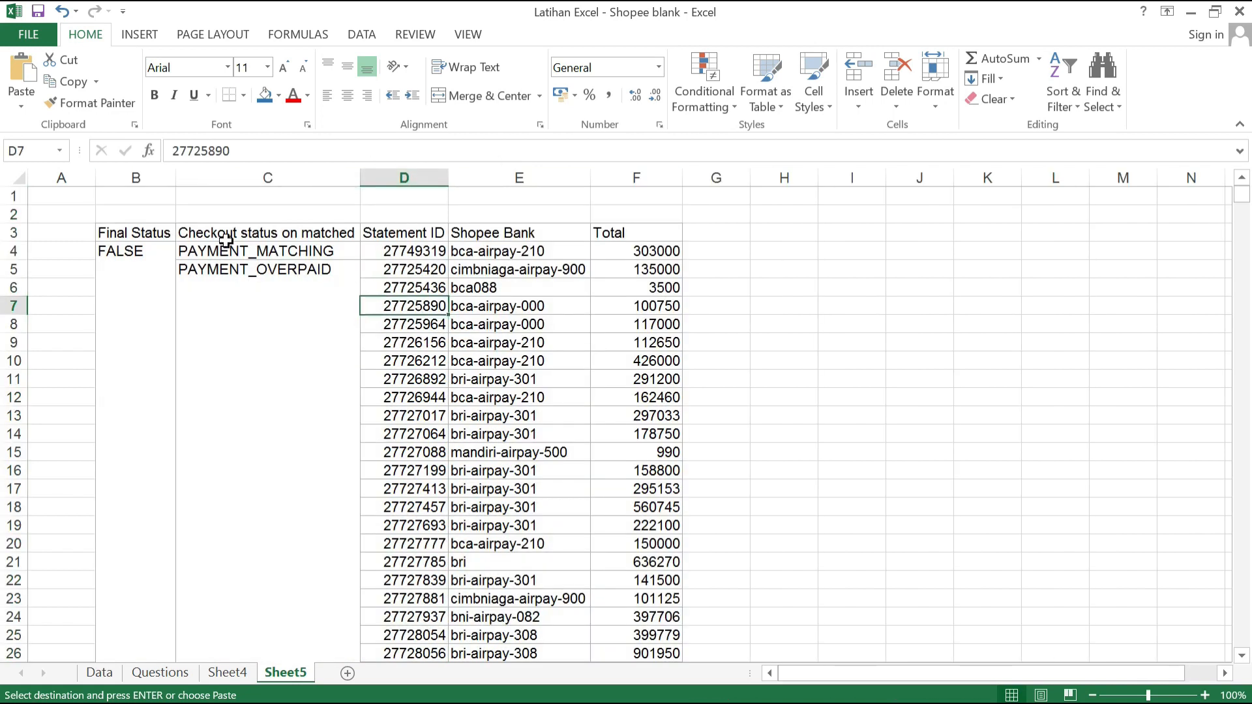
# Step: Fill the header row B3:F3 of the pasted table with blue
pyautogui.click(153, 235)
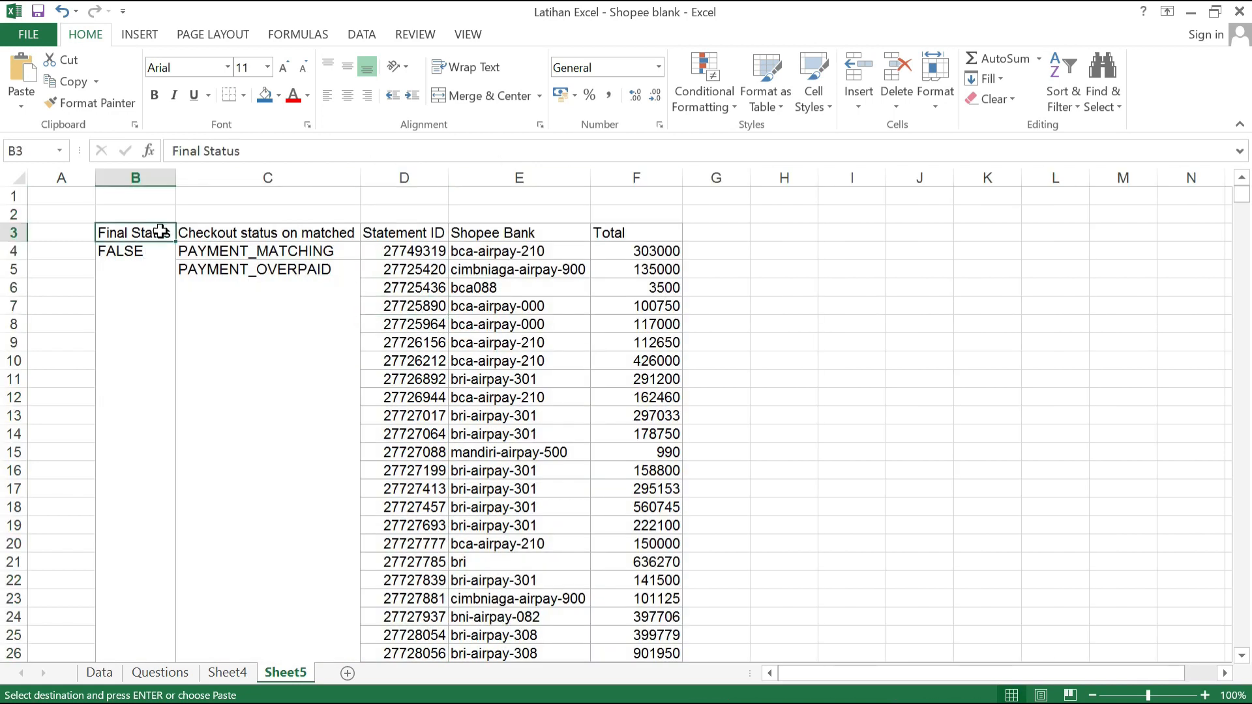
pyautogui.doubleClick(162, 232)
pyautogui.click(222, 227)
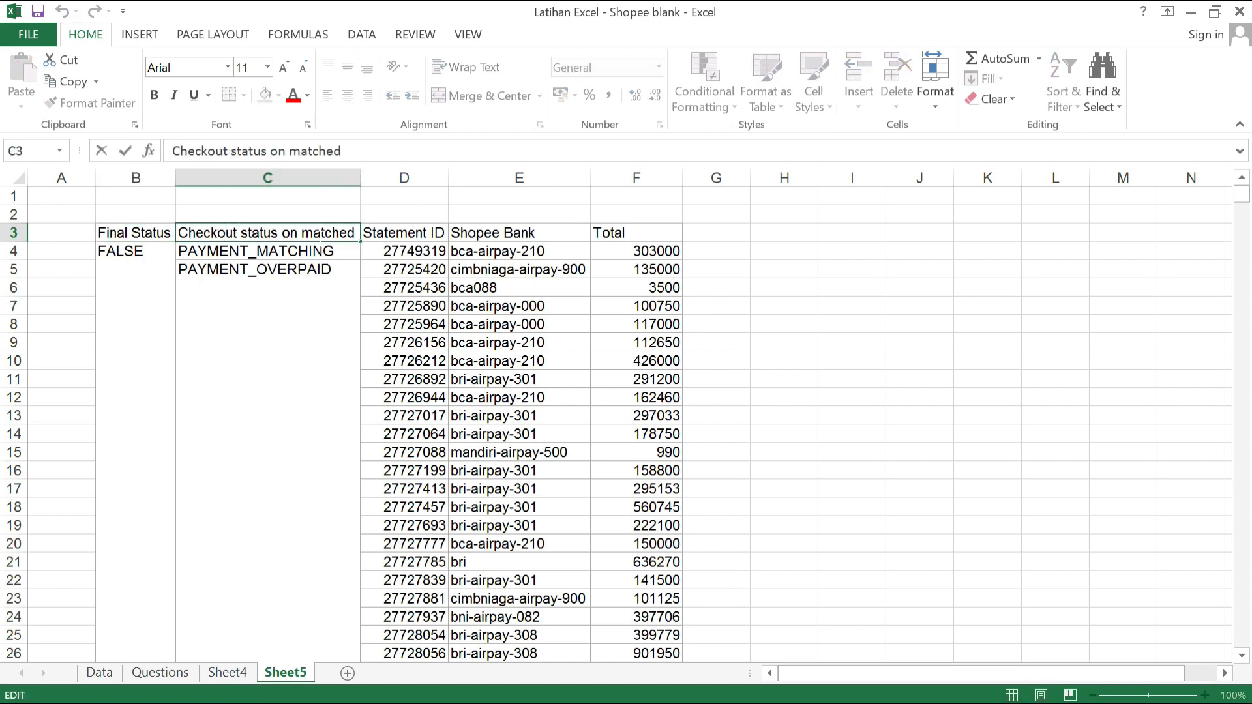
pyautogui.moveTo(142, 234); pyautogui.dragTo(662, 235)
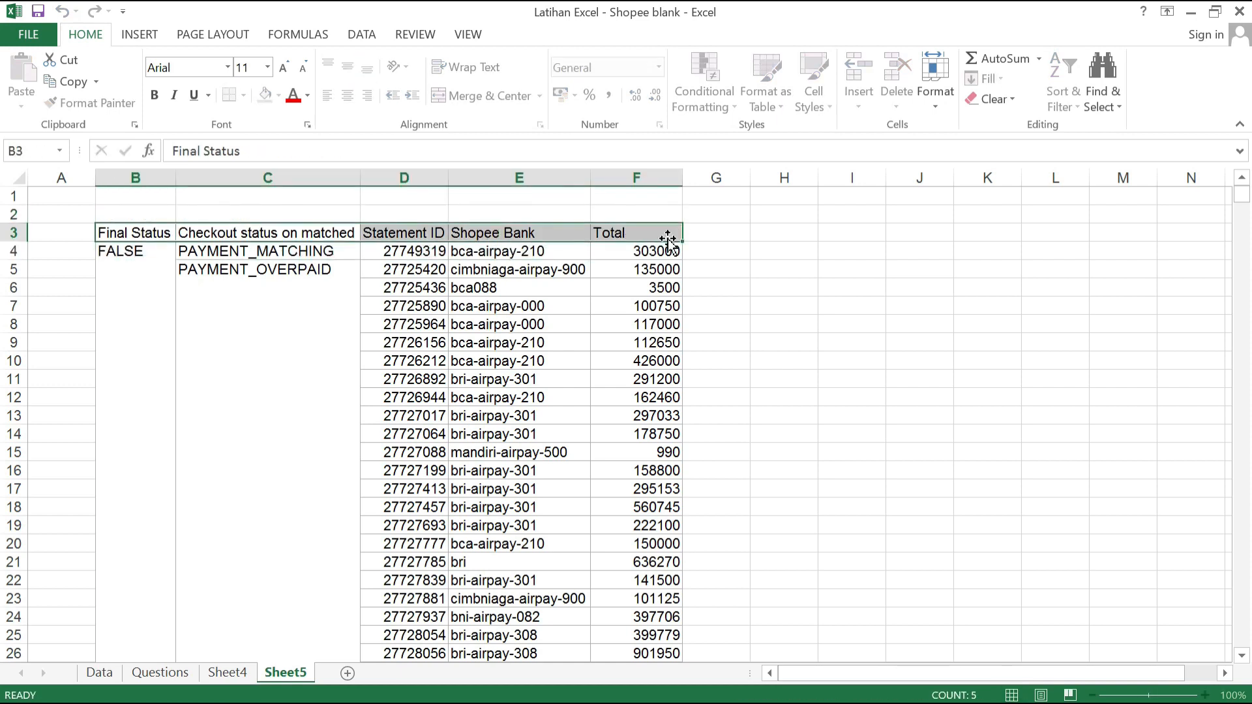
pyautogui.click(273, 97)
pyautogui.click(411, 416)
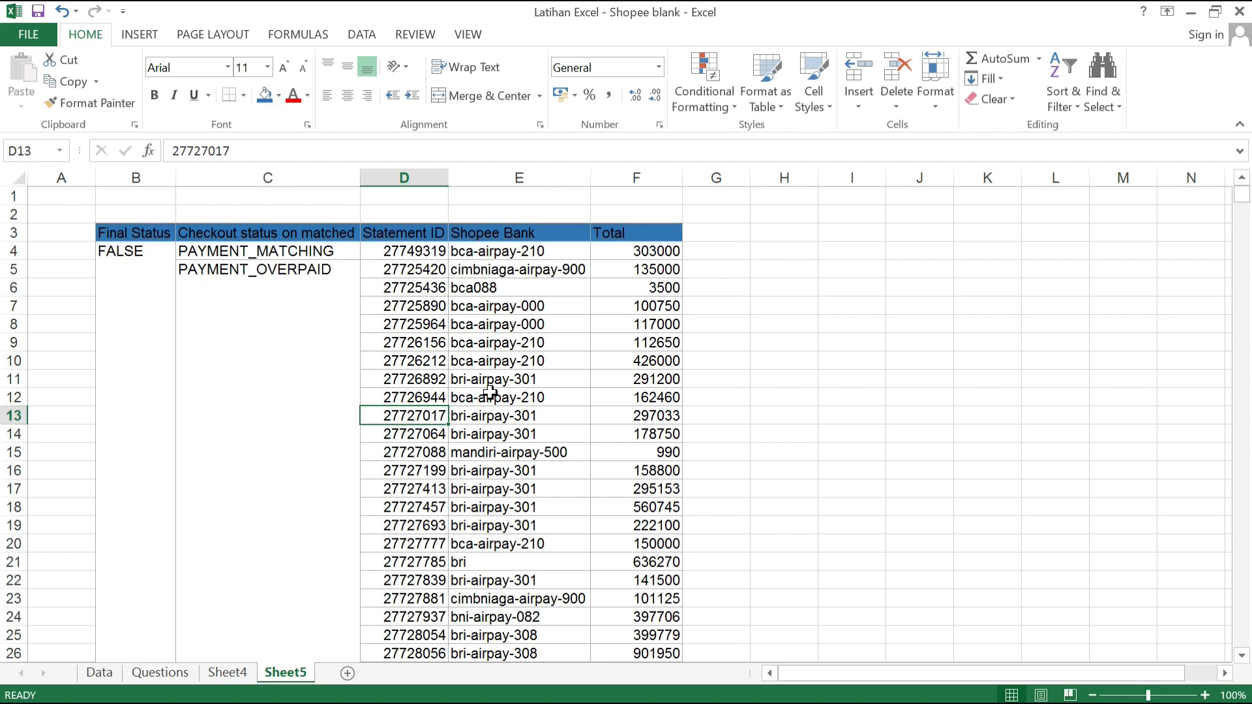
pyautogui.doubleClick(153, 231)
pyautogui.click(287, 322)
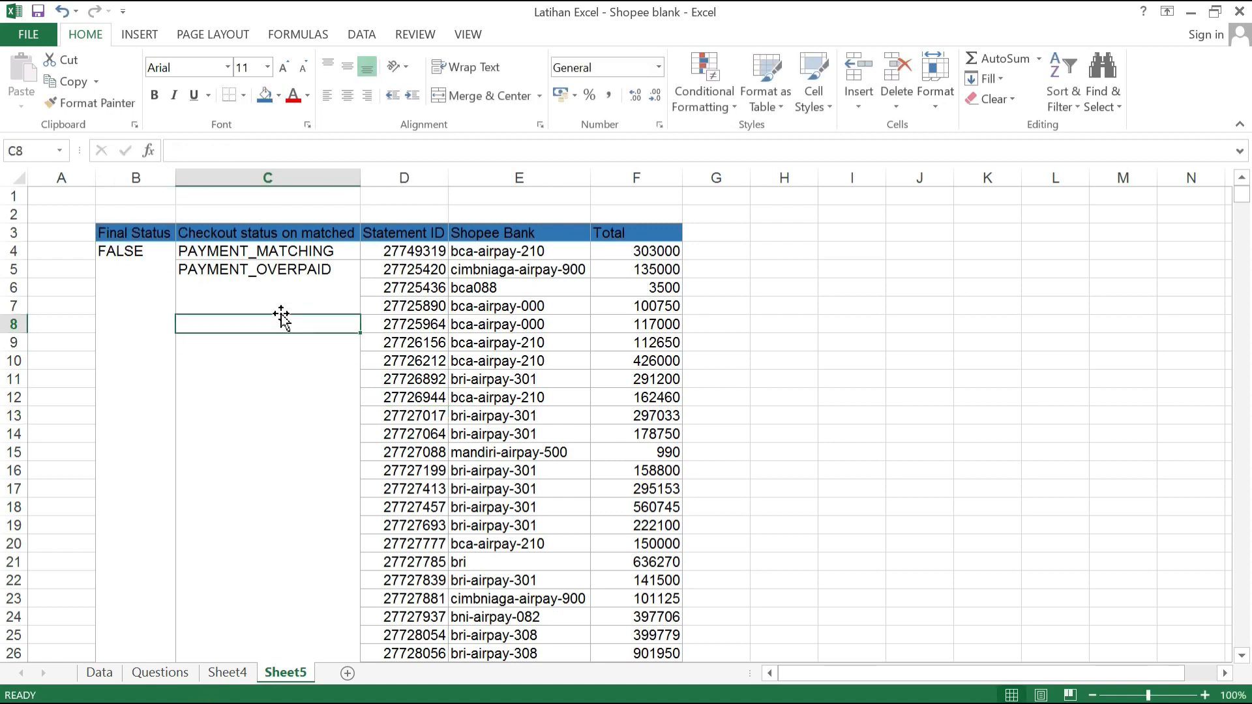
# Step: Review the beginning of the PivotTable on Sheet4 and delete Sheet5 with its formatted copy
pyautogui.click(234, 673)
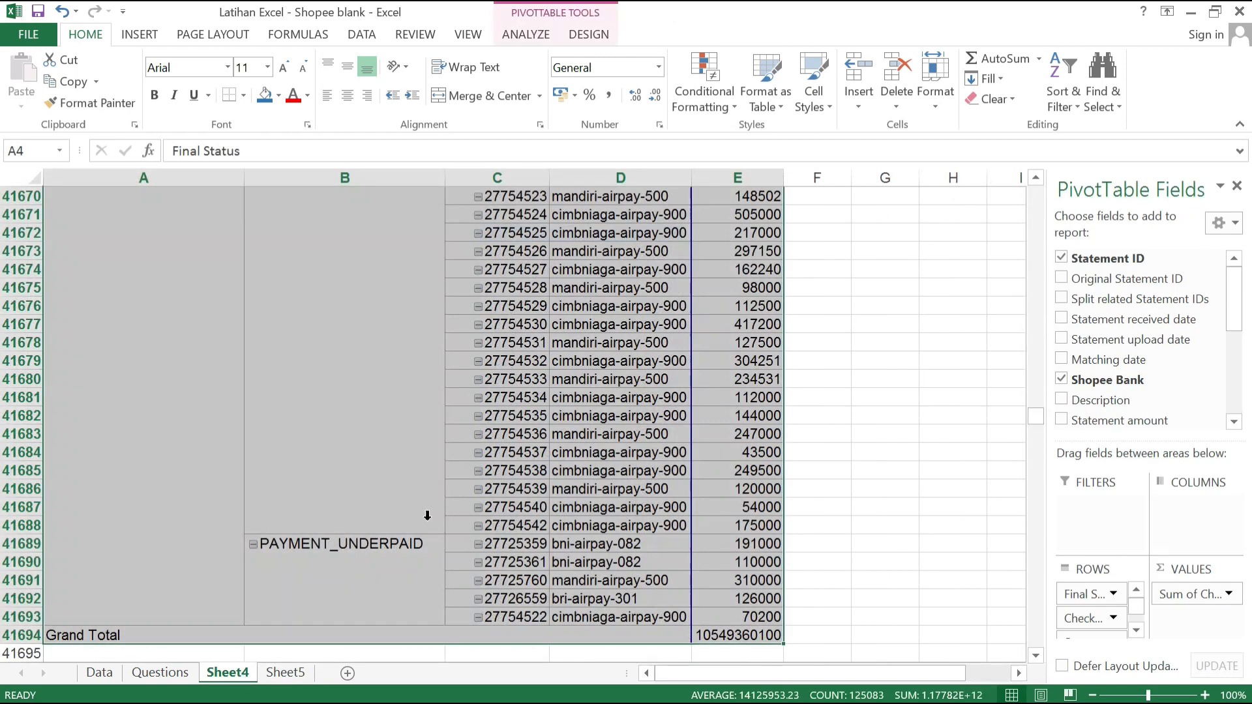
pyautogui.scroll(15, 410, 386)
pyautogui.moveTo(1036, 415); pyautogui.dragTo(1011, 188)
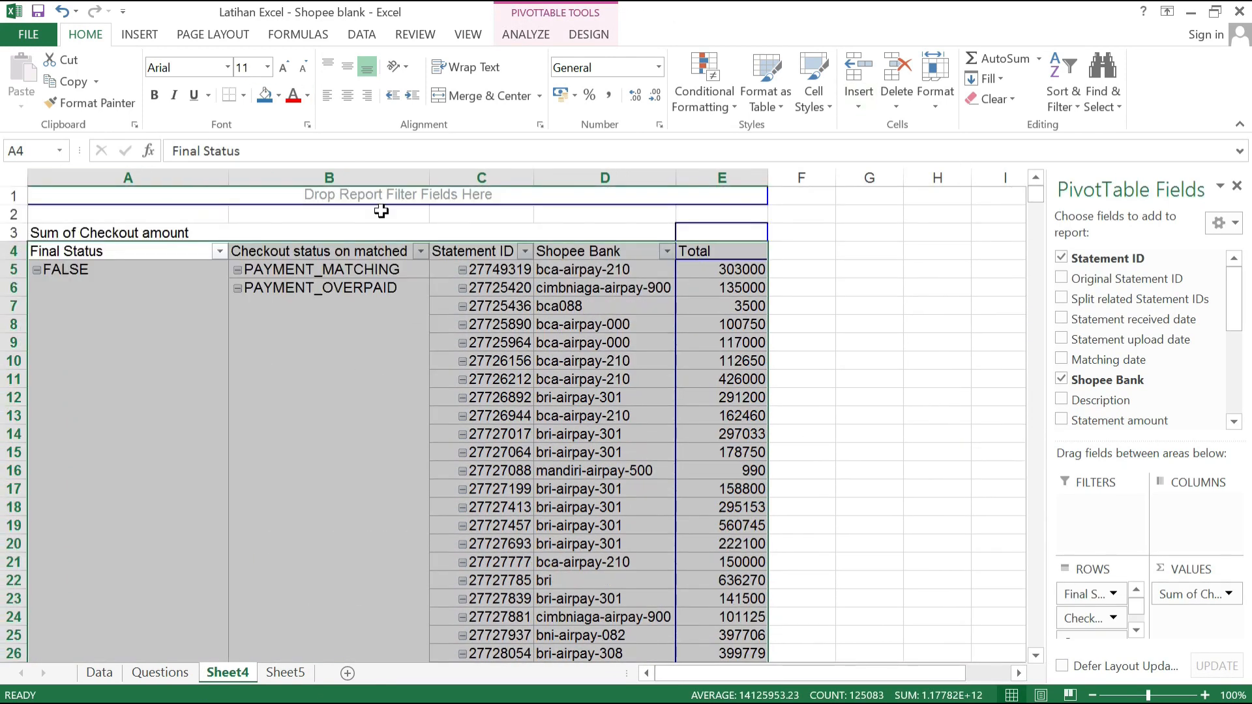
pyautogui.moveTo(726, 298)
pyautogui.click(285, 673)
pyautogui.click(494, 320)
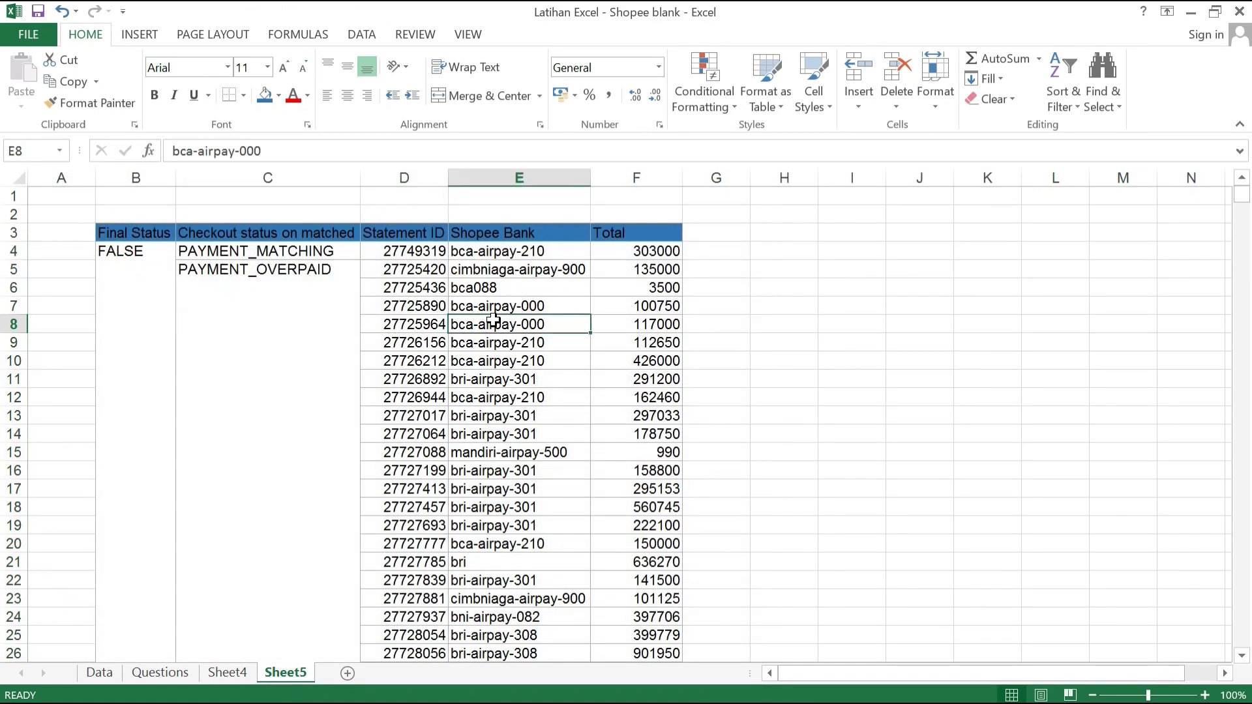
pyautogui.rightClick(296, 677)
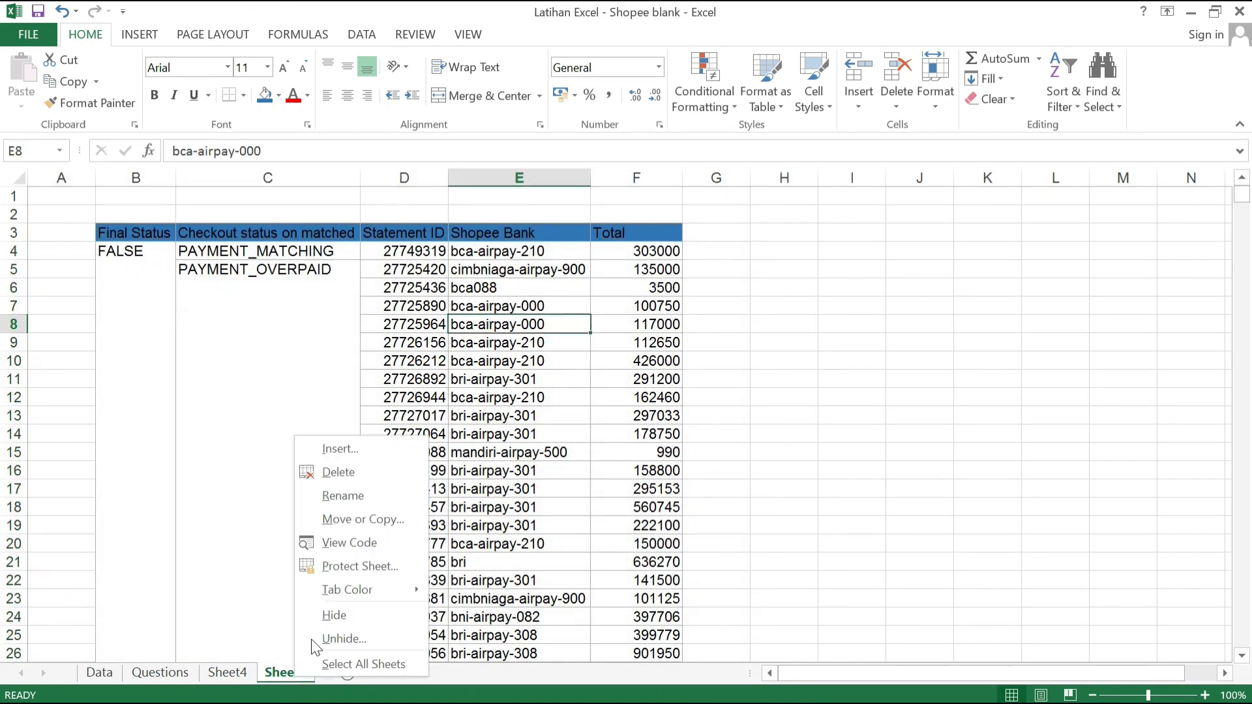
pyautogui.click(362, 483)
pyautogui.click(592, 413)
pyautogui.click(212, 477)
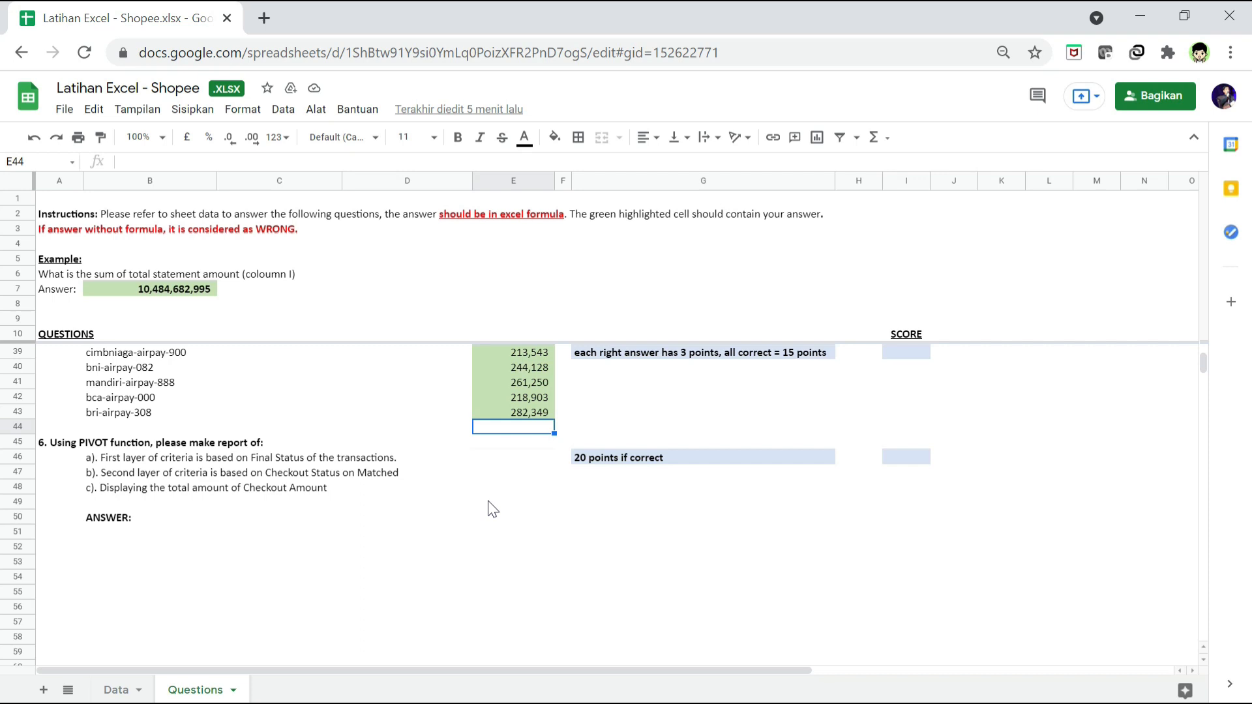
# Step: In Google Sheets, create a pivot table on a new sheet from the data range A1:S41690 of the Data sheet
pyautogui.click(279, 517)
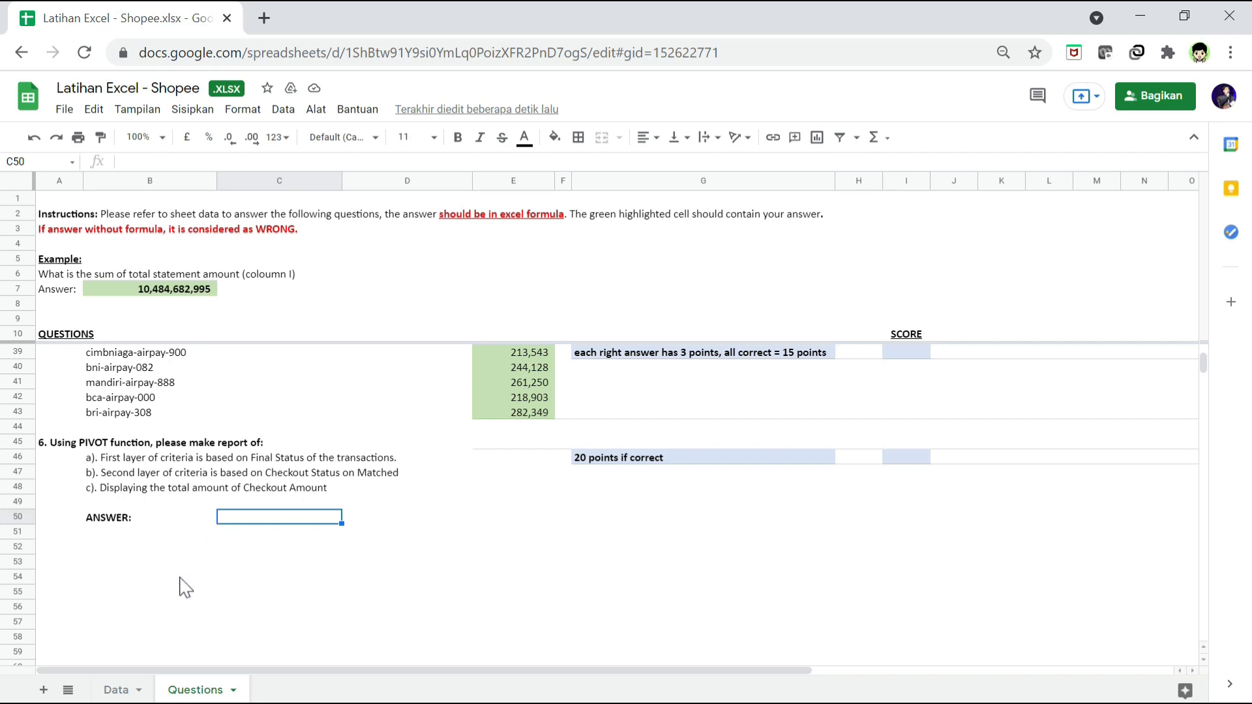
pyautogui.click(126, 693)
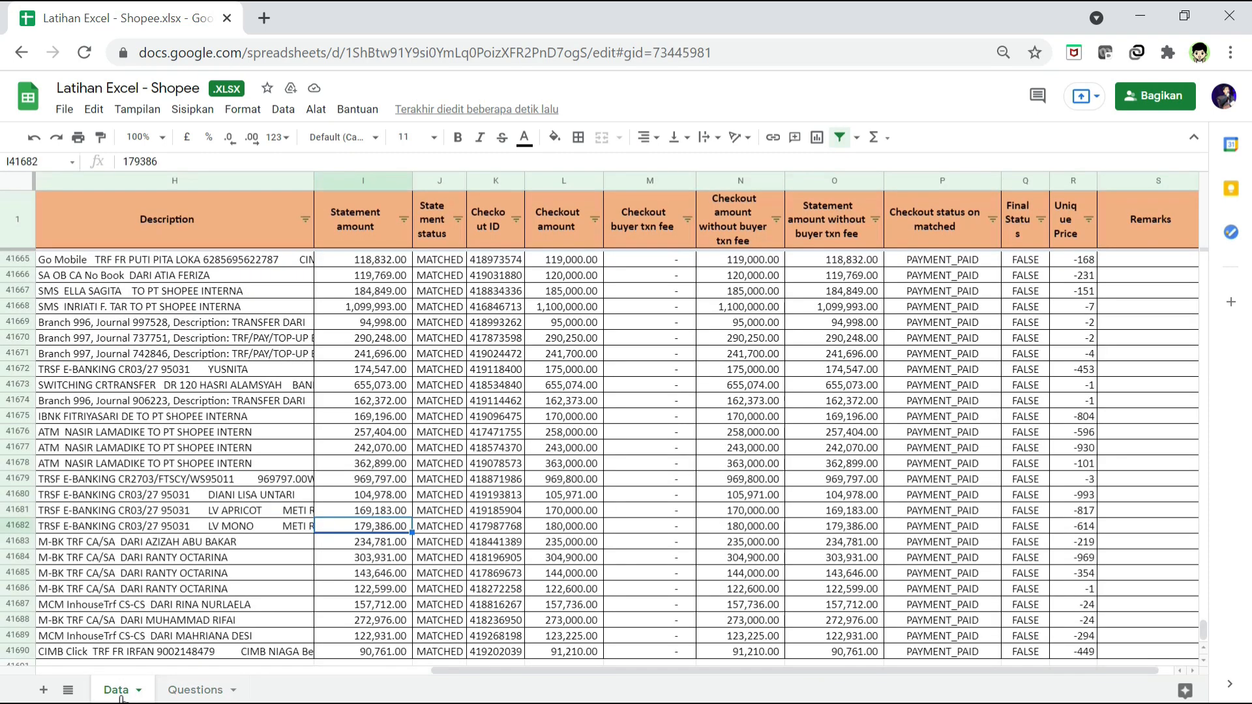
pyautogui.click(174, 222)
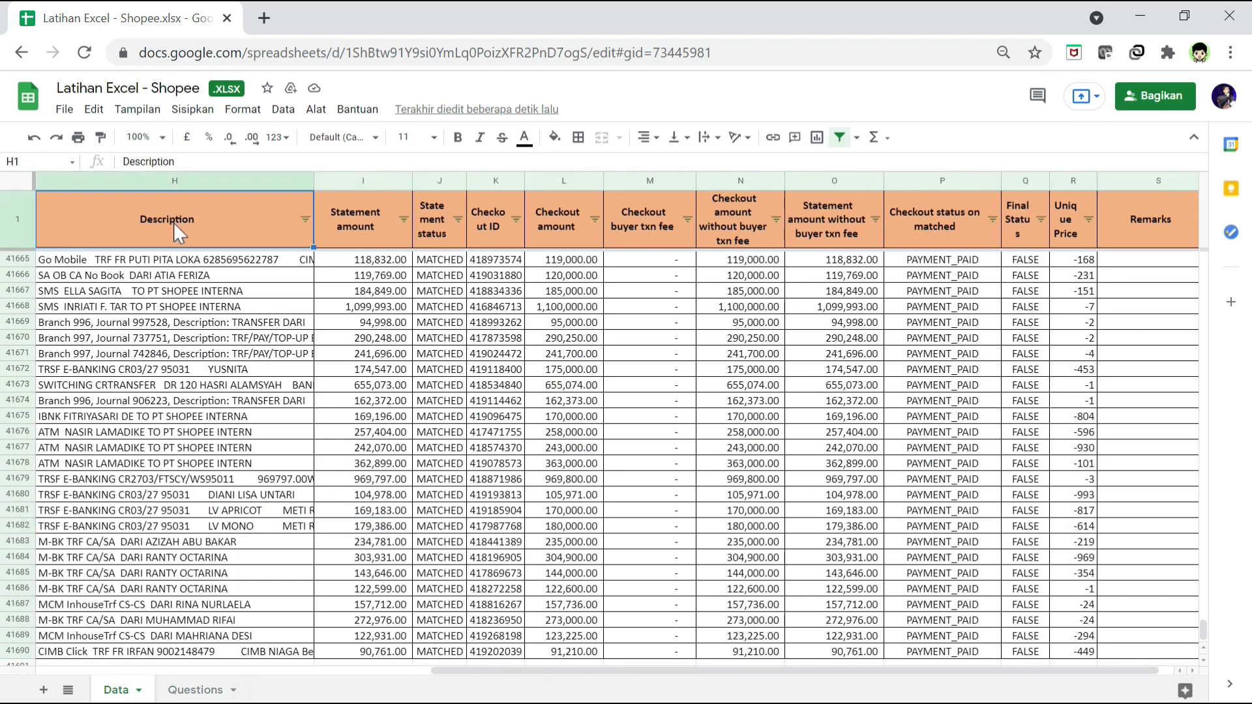
pyautogui.press('Home')
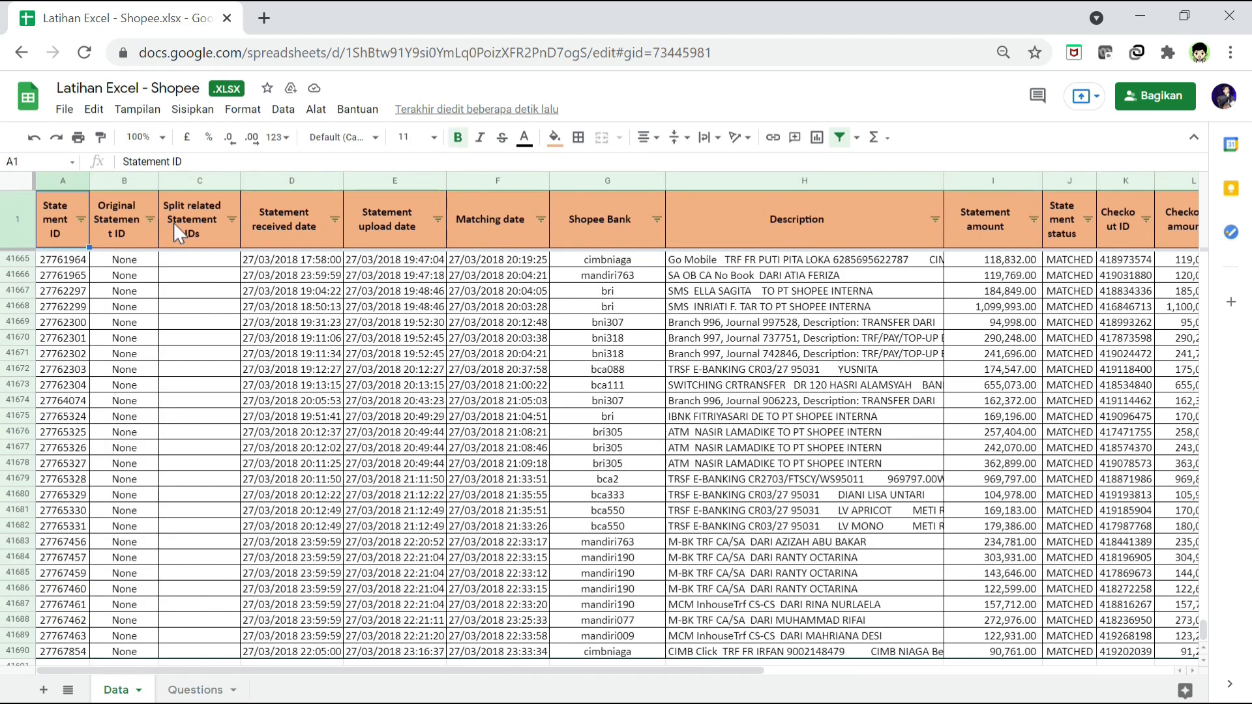
pyautogui.hotkey('ctrl', 'shift', 'Down')
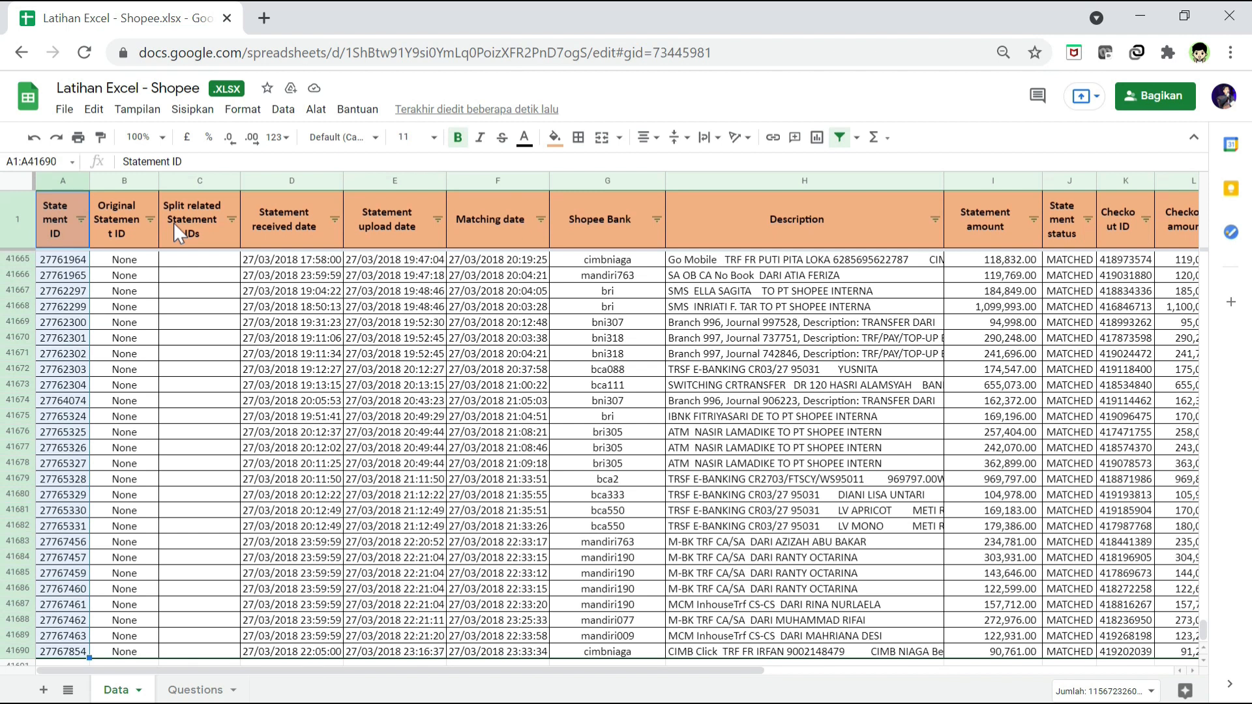
pyautogui.hotkey('shift', 'Right')
pyautogui.hotkey('shift', 'Right')
pyautogui.hotkey('shift', 'Right')
pyautogui.hotkey('shift', 'Right')
pyautogui.hotkey('ctrl', 'shift', 'Right')
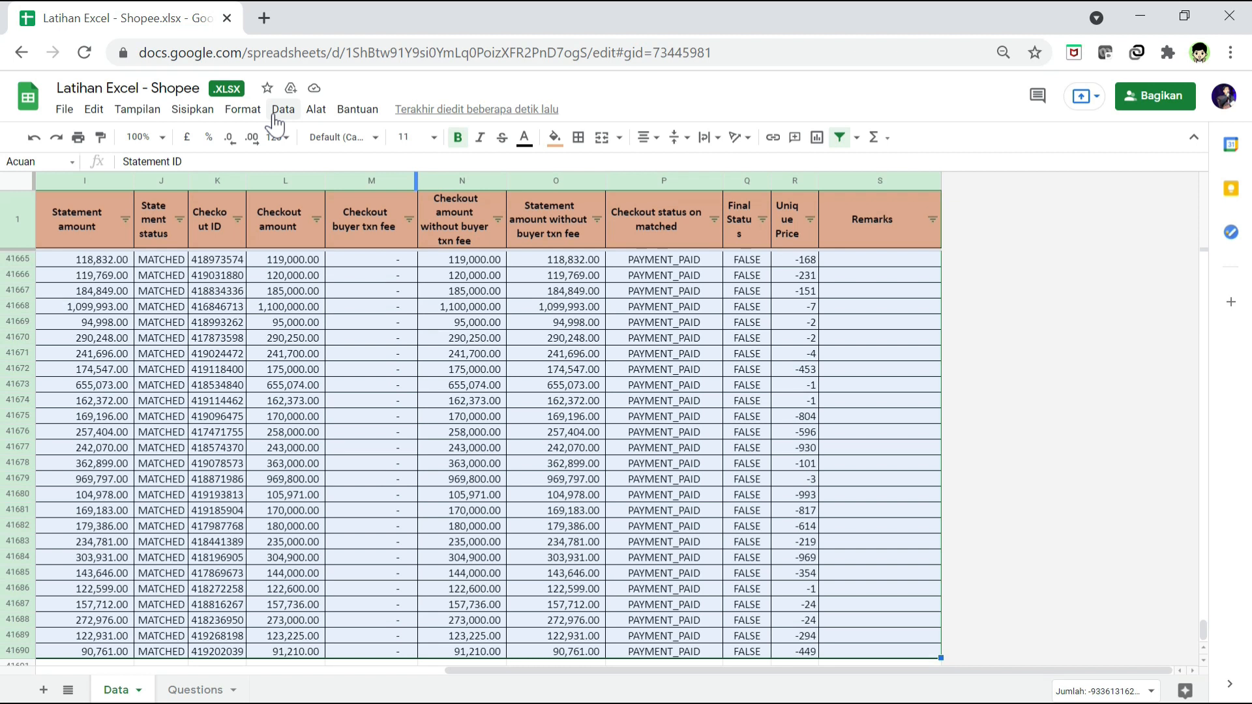
pyautogui.click(276, 118)
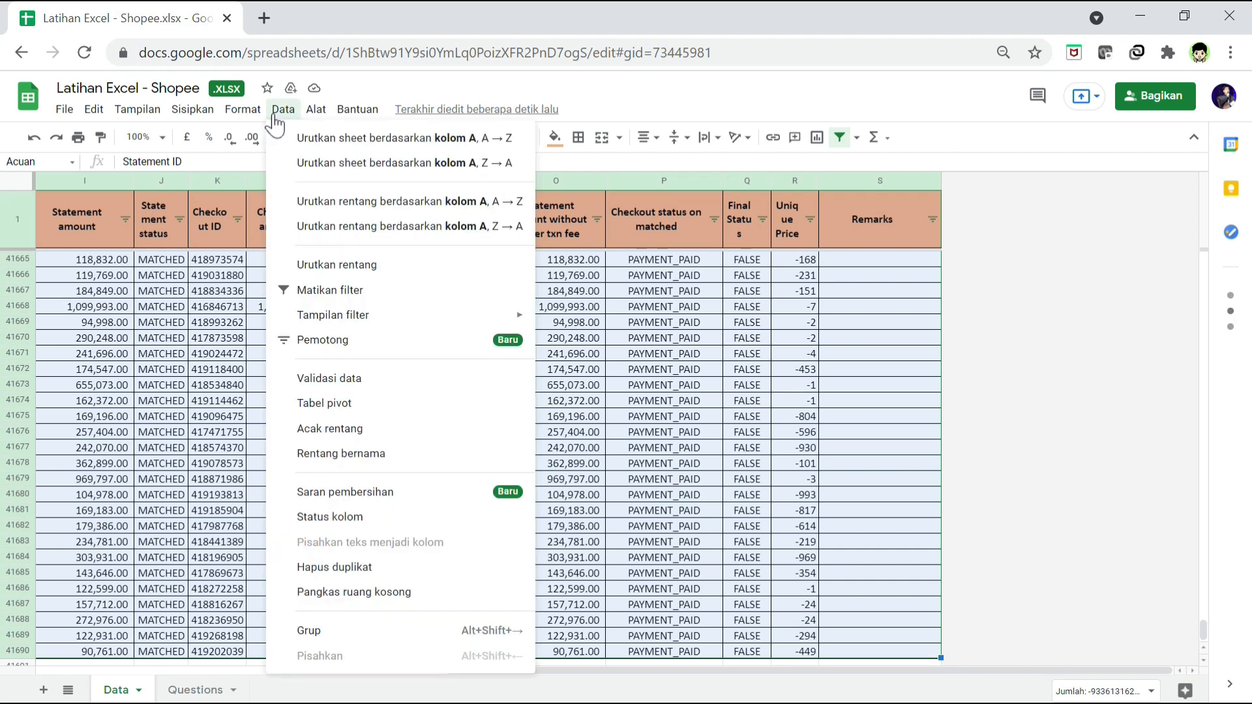
pyautogui.click(361, 411)
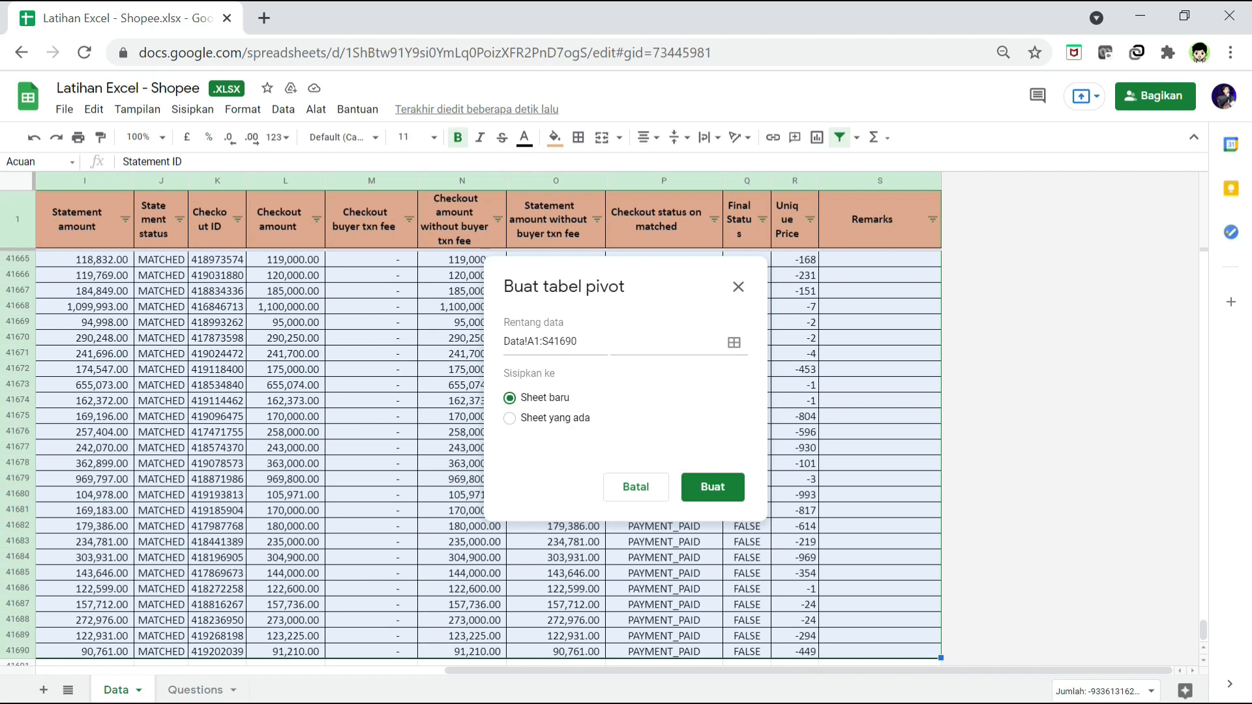
pyautogui.click(714, 487)
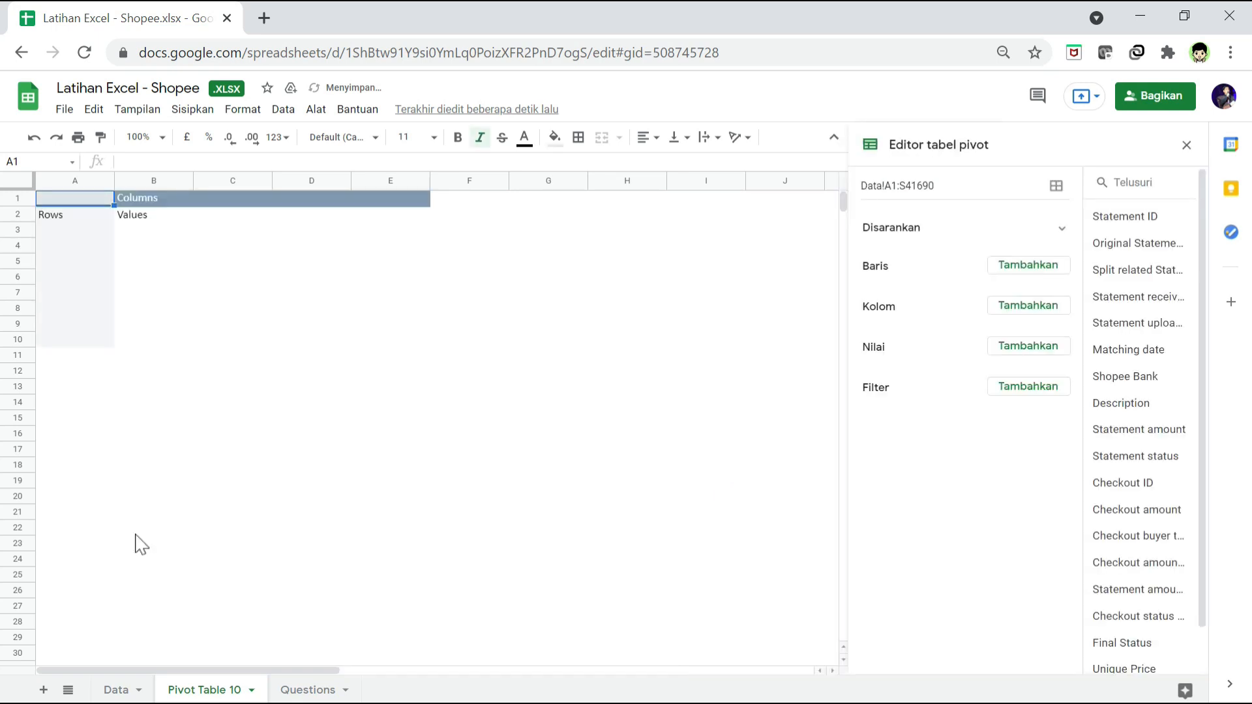
# Step: Move the Pivot Table 10 sheet after Questions and read the report criteria of question 6
pyautogui.moveTo(219, 696); pyautogui.dragTo(364, 688)
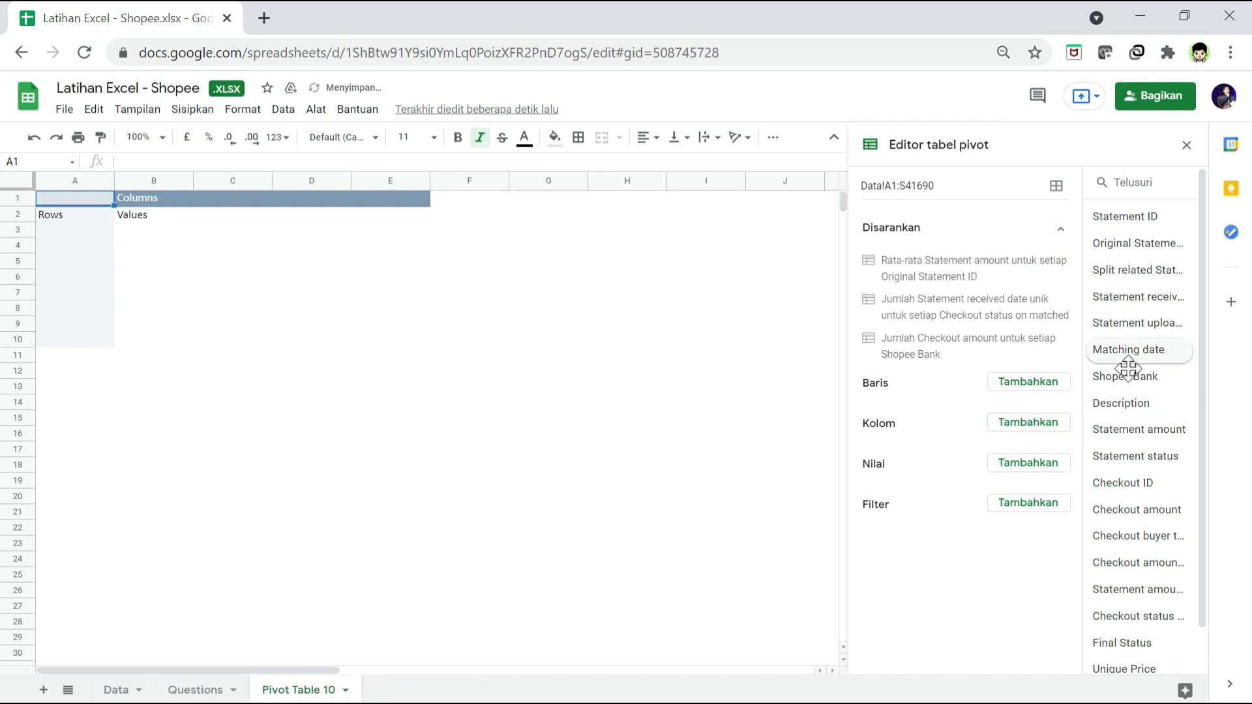
pyautogui.click(203, 690)
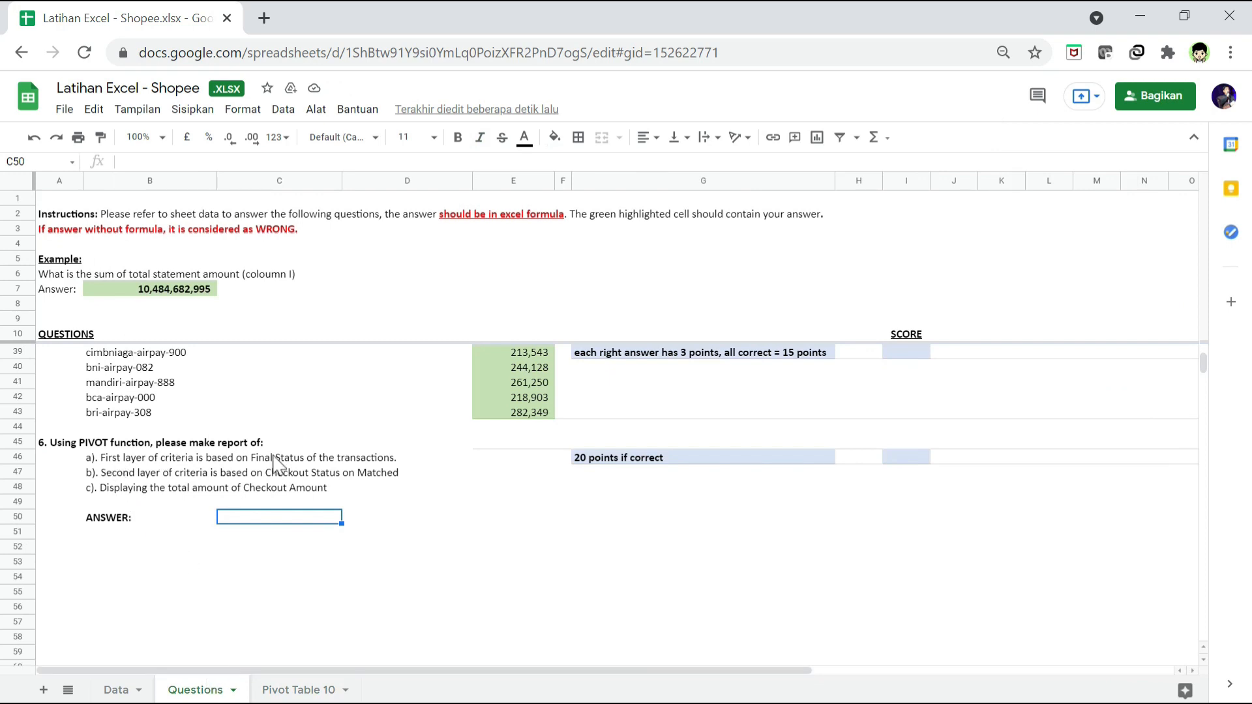
# Step: On the Pivot Table 10 sheet, add Final Status and Checkout status on matched as row fields, following the criteria of question 6
pyautogui.click(280, 690)
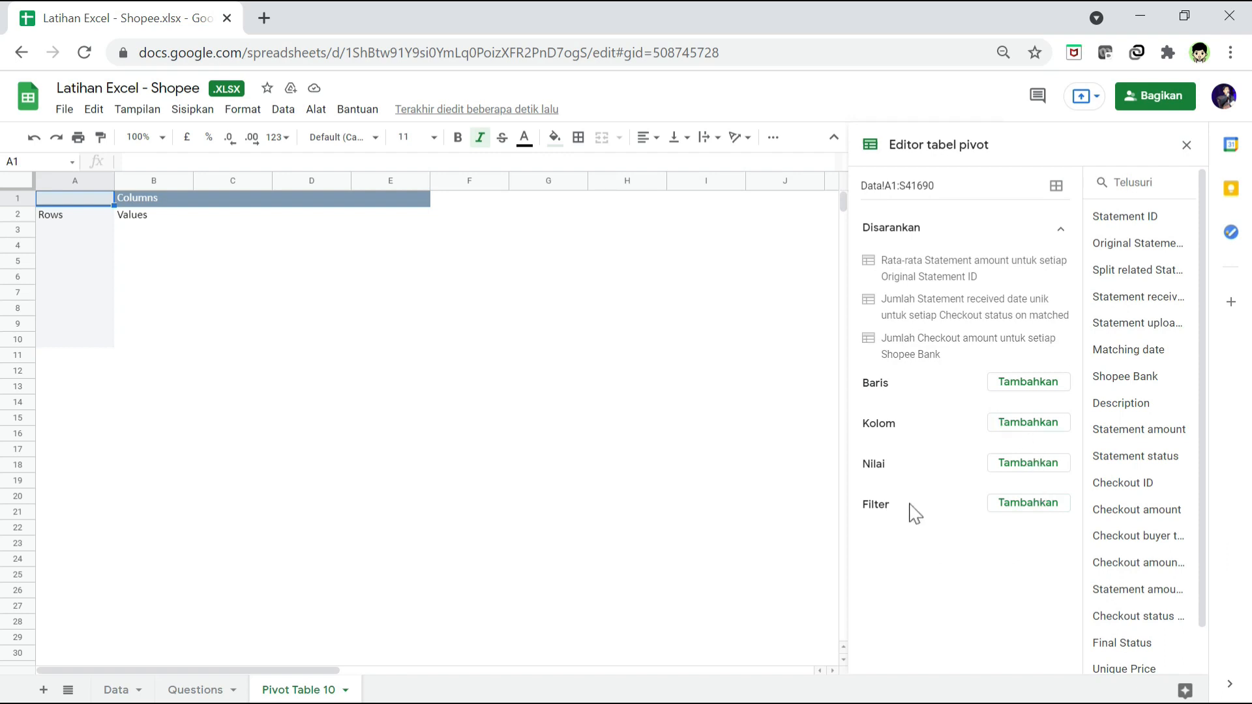
pyautogui.click(1036, 385)
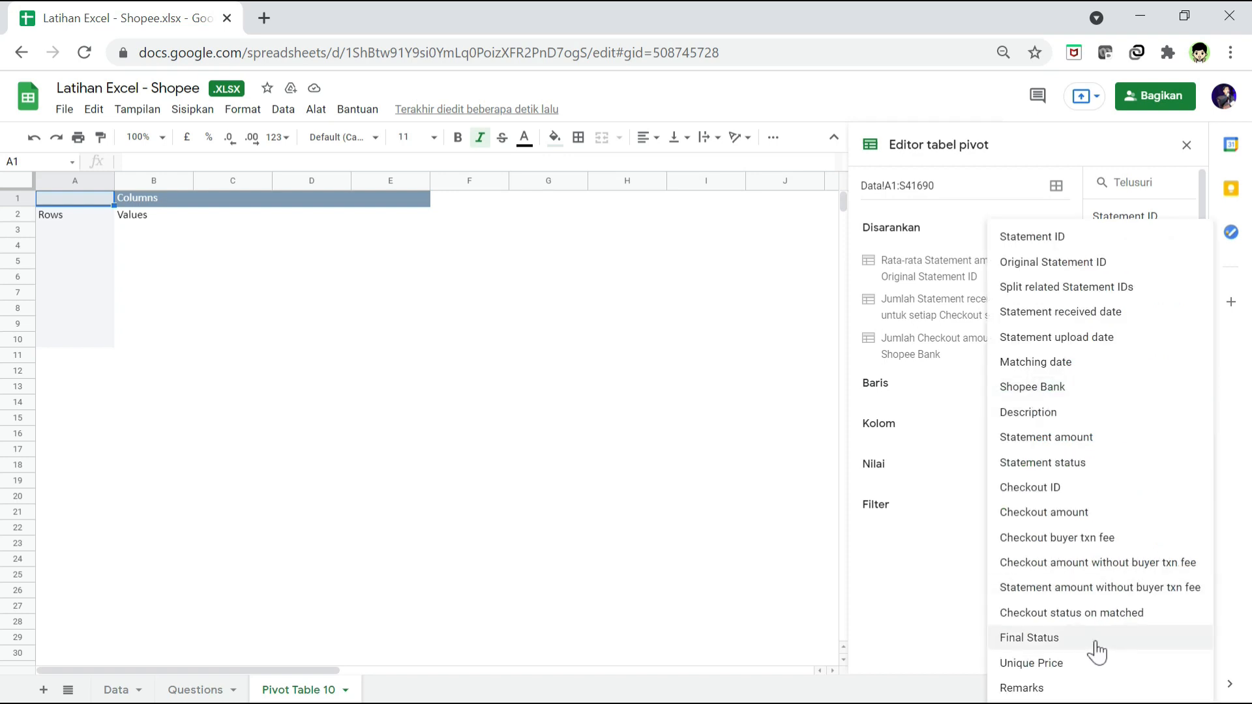
pyautogui.click(1096, 643)
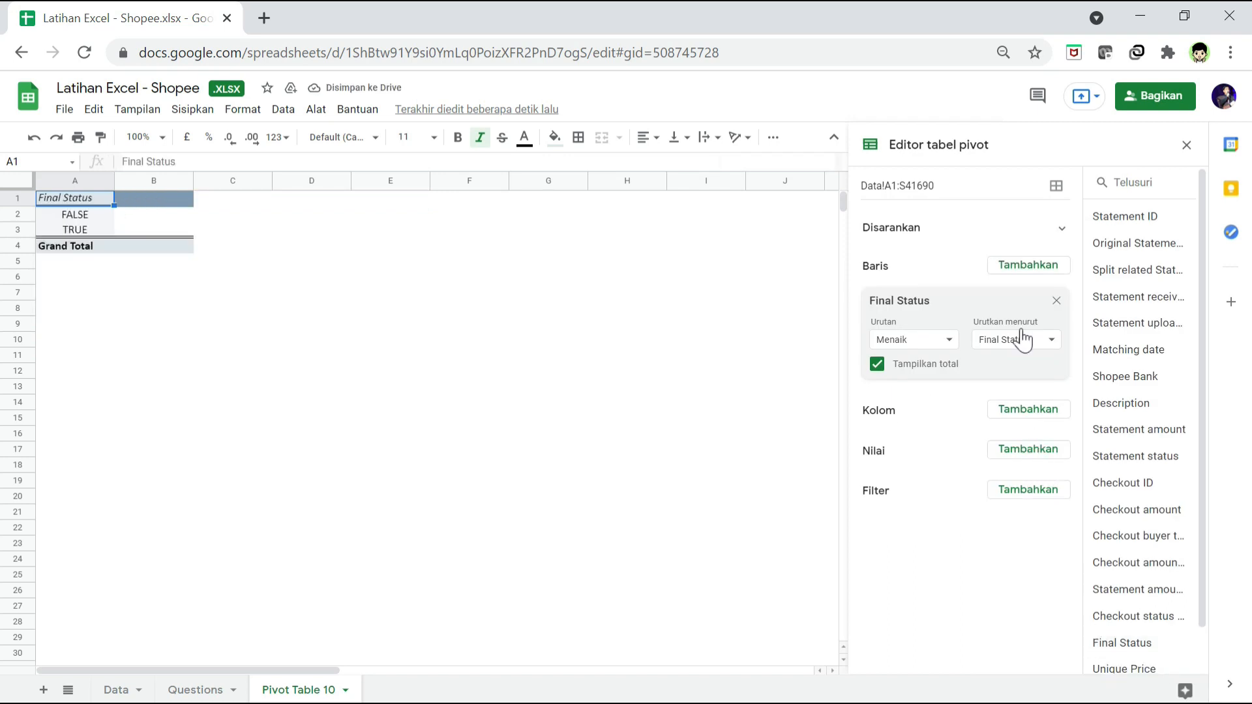
pyautogui.click(211, 690)
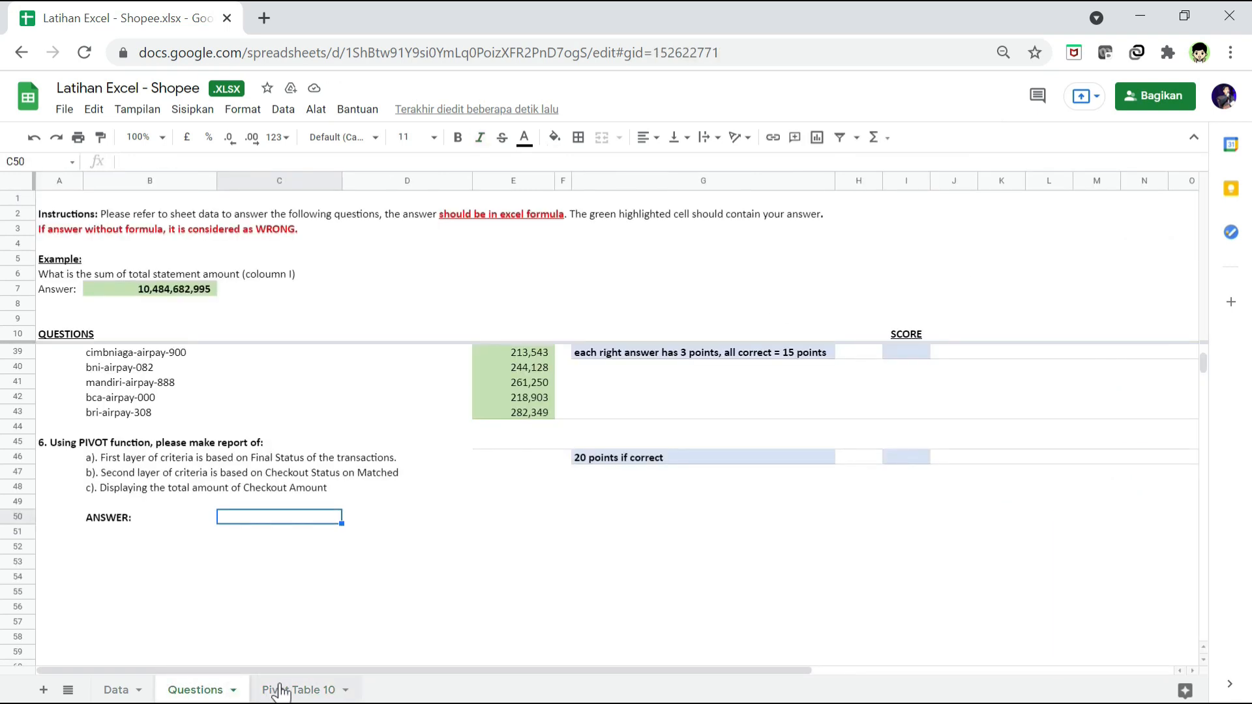
pyautogui.click(308, 688)
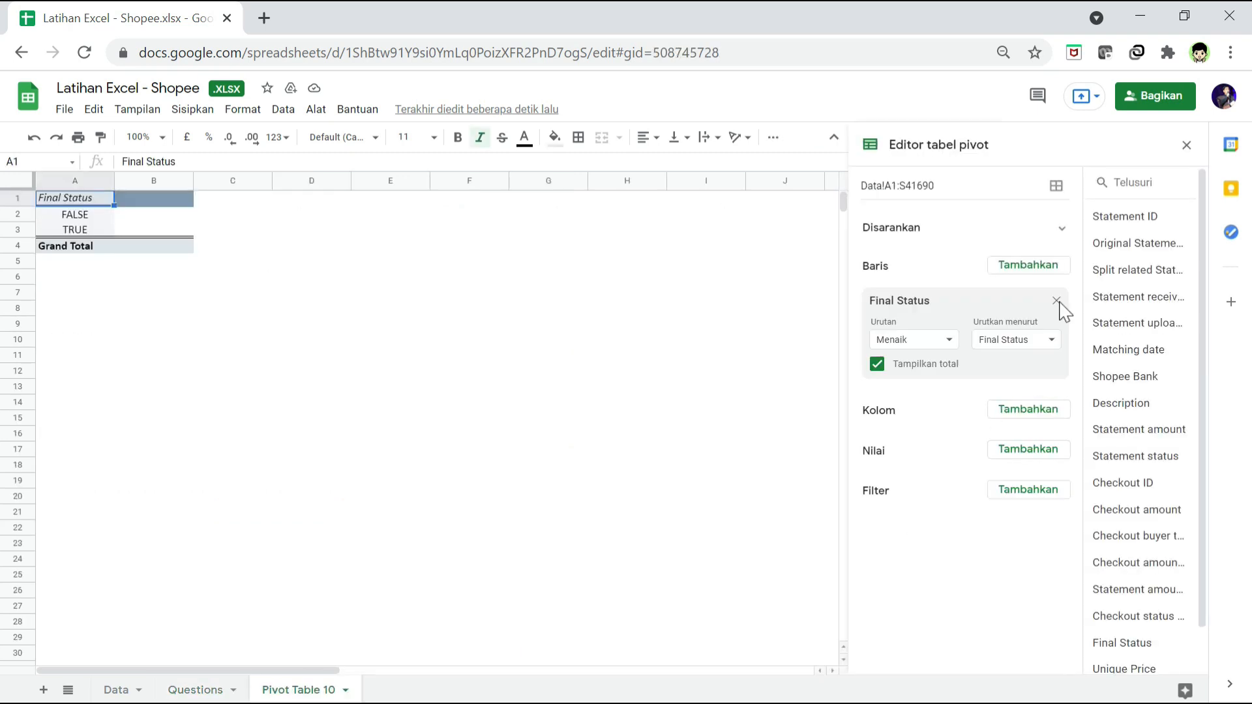
pyautogui.click(1029, 266)
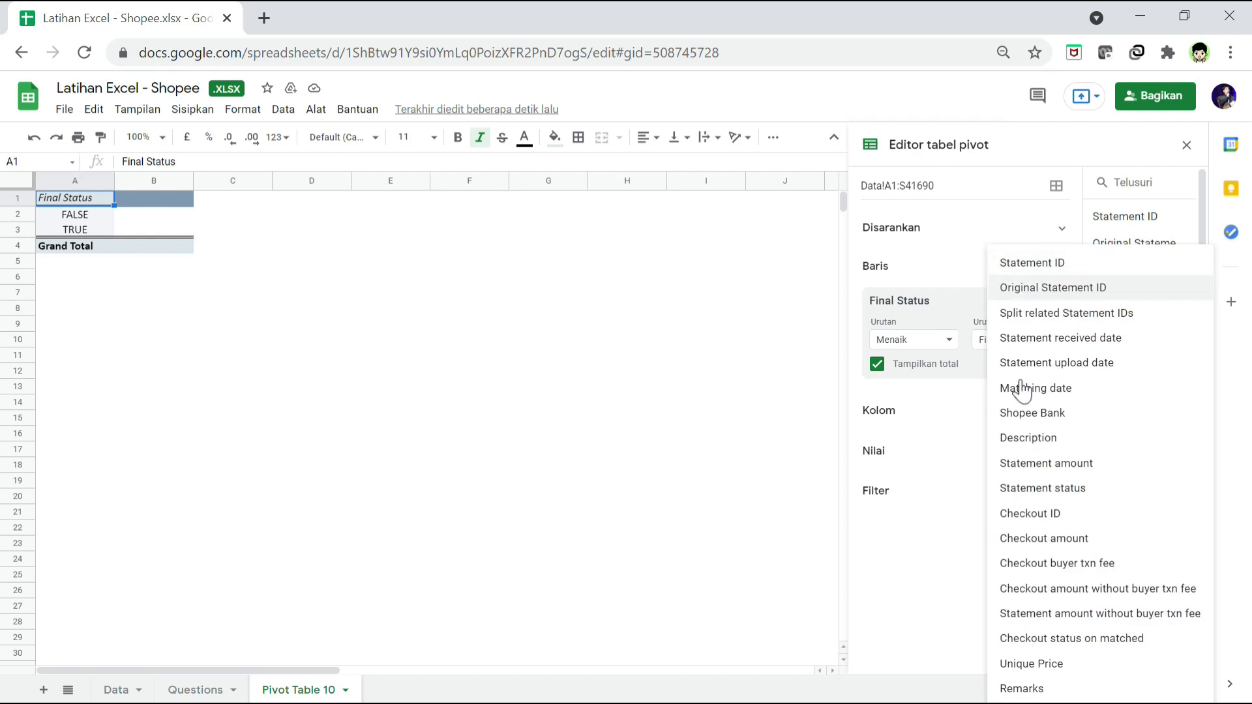
pyautogui.click(1046, 640)
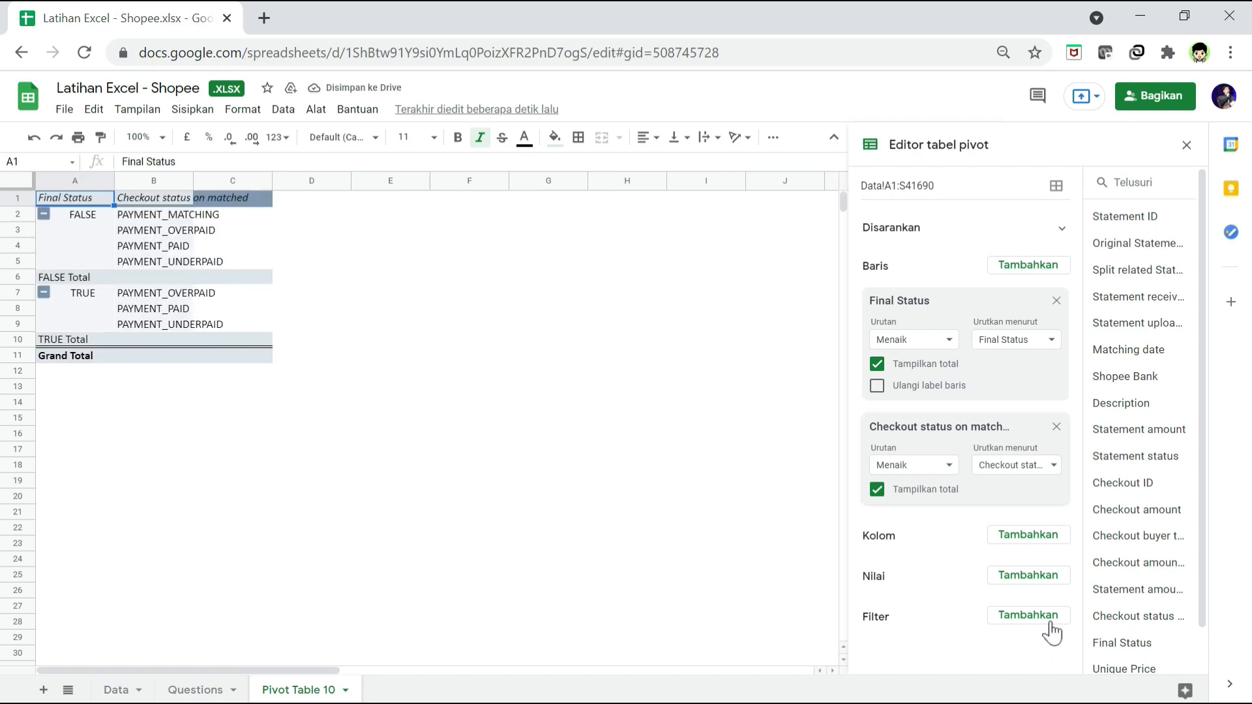
# Step: Check the third criterion on the Questions sheet and add Checkout amount as the pivot table's value, summarised by SUM
pyautogui.click(207, 691)
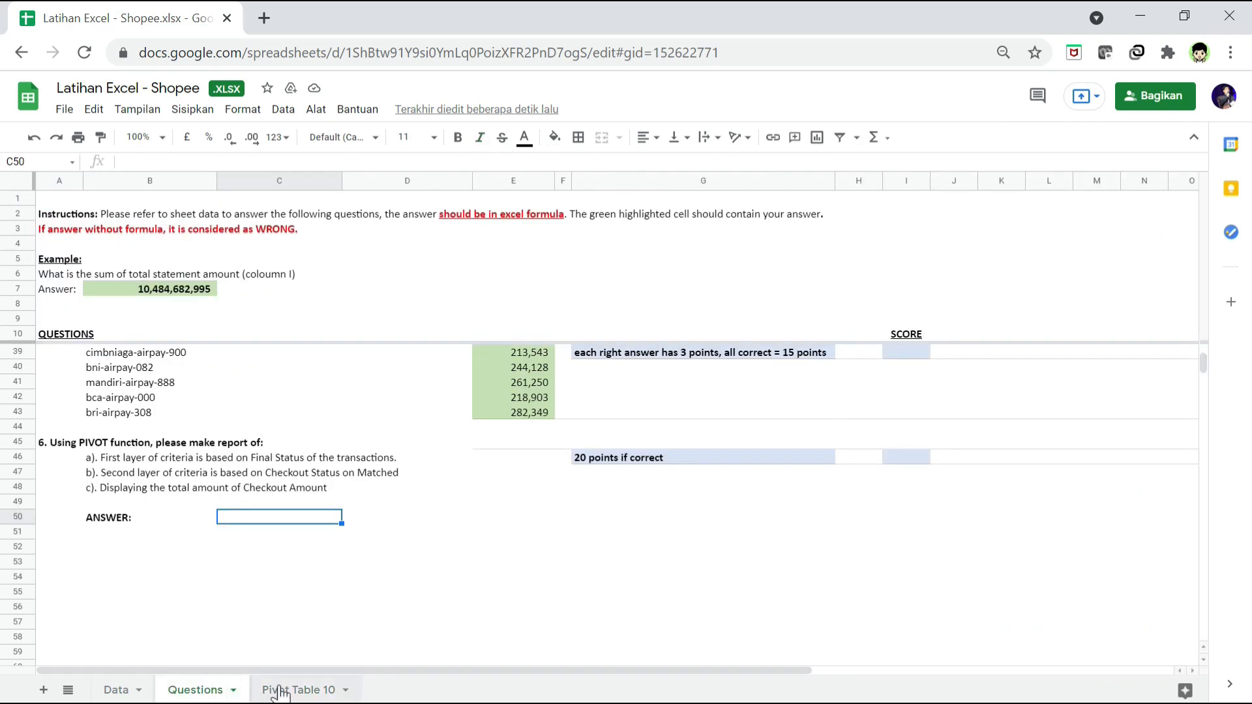
pyautogui.click(304, 693)
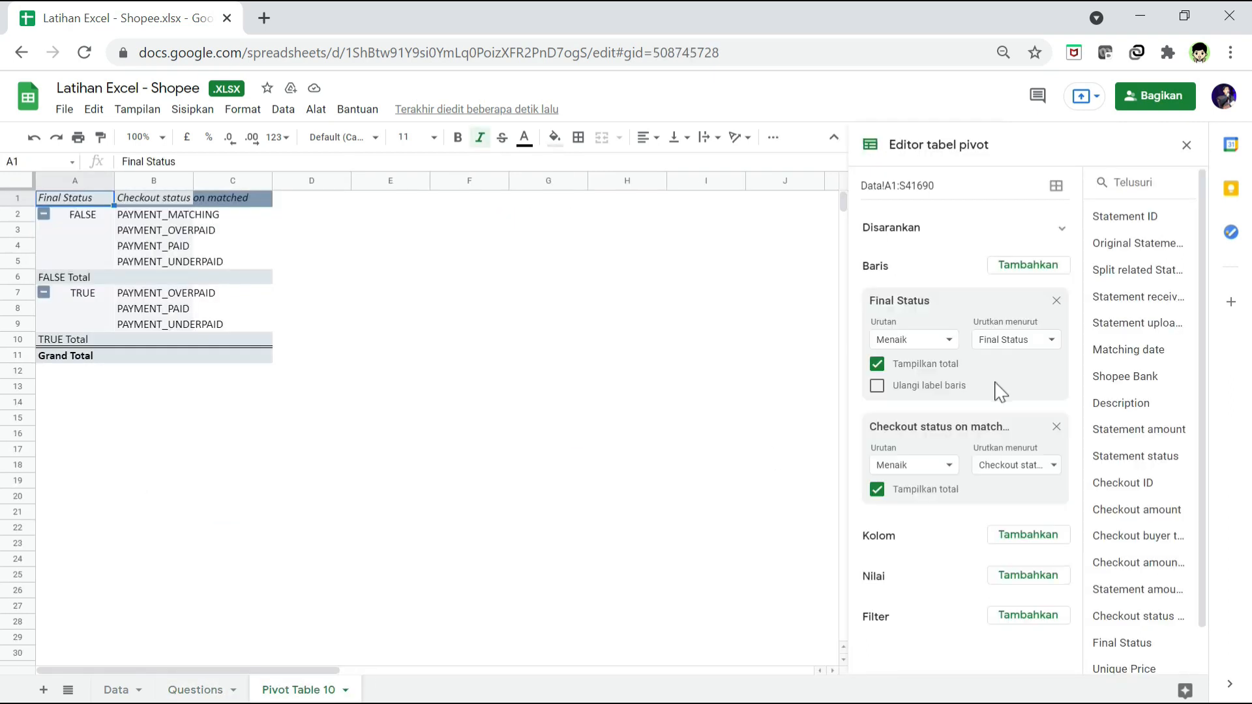
pyautogui.click(1044, 576)
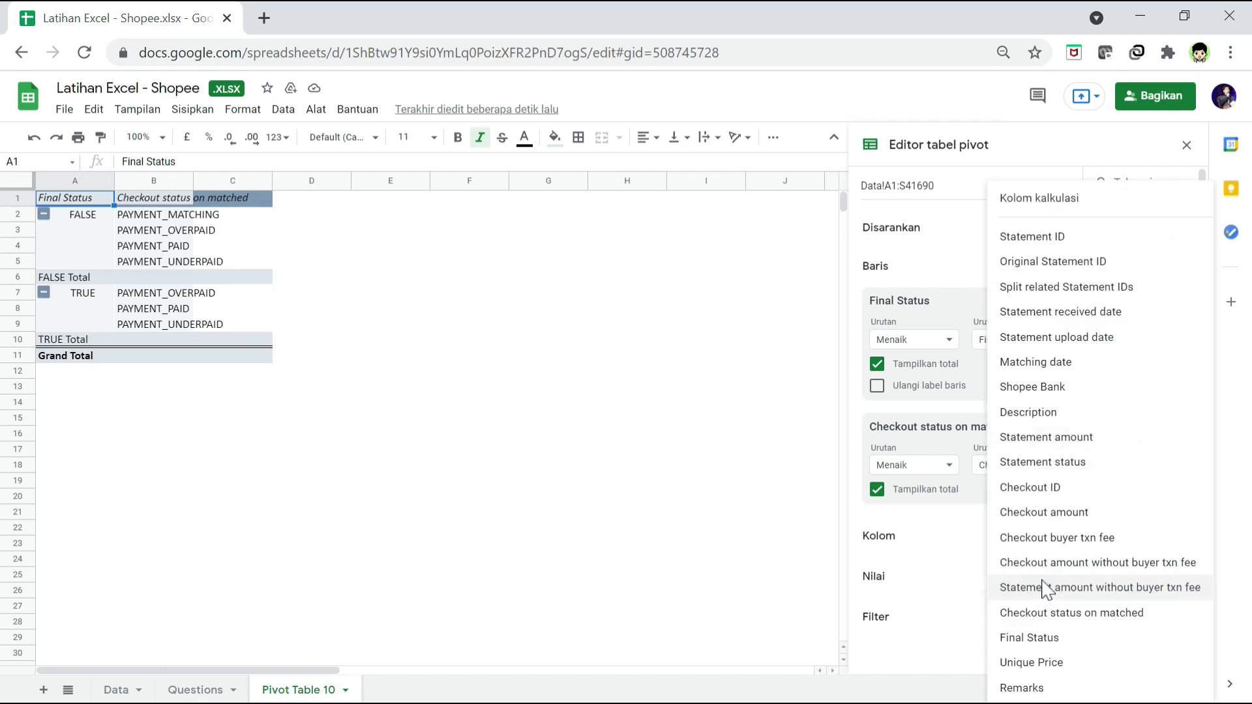
pyautogui.click(1051, 513)
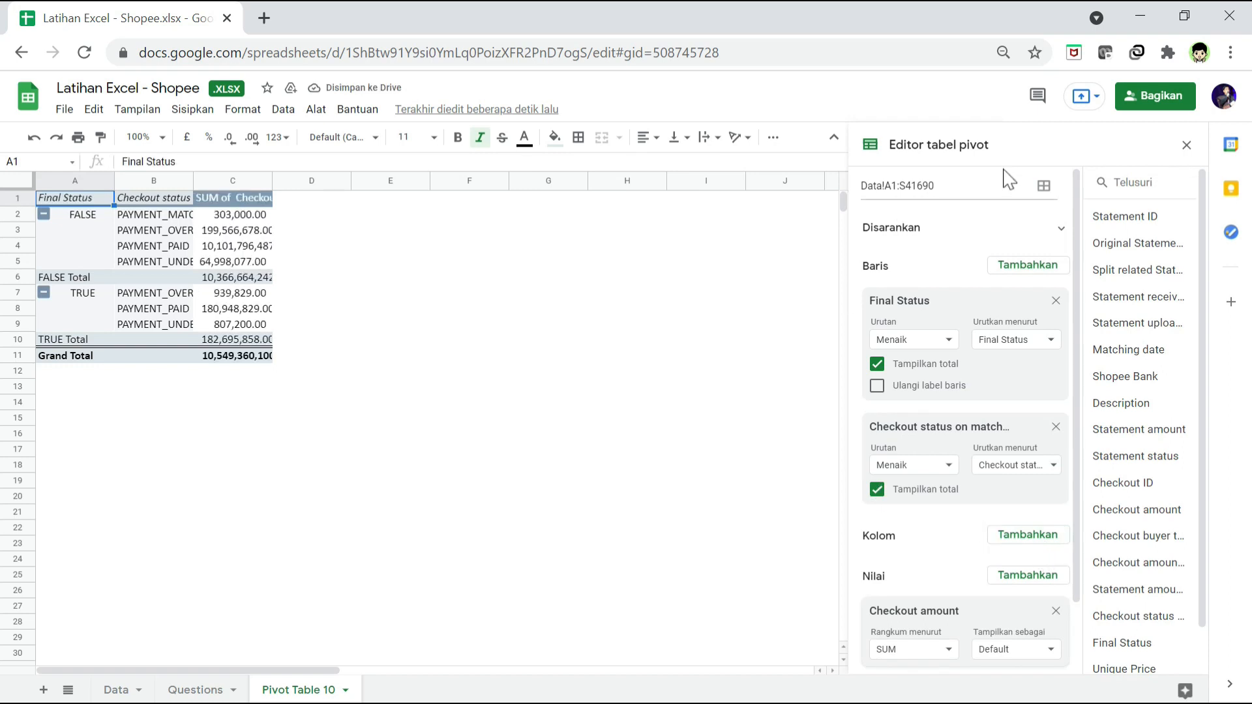
# Step: Fit the widths of columns B and C to their contents and look over the Checkout status rows
pyautogui.click(1187, 157)
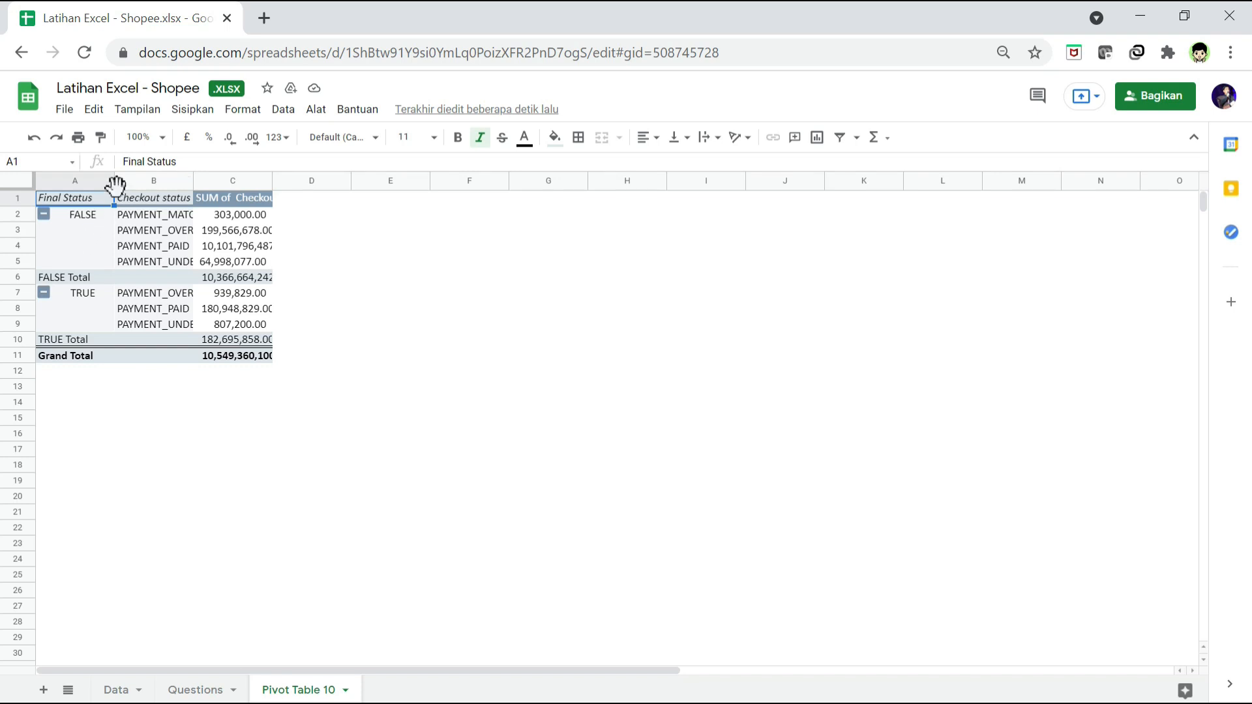
pyautogui.doubleClick(192, 183)
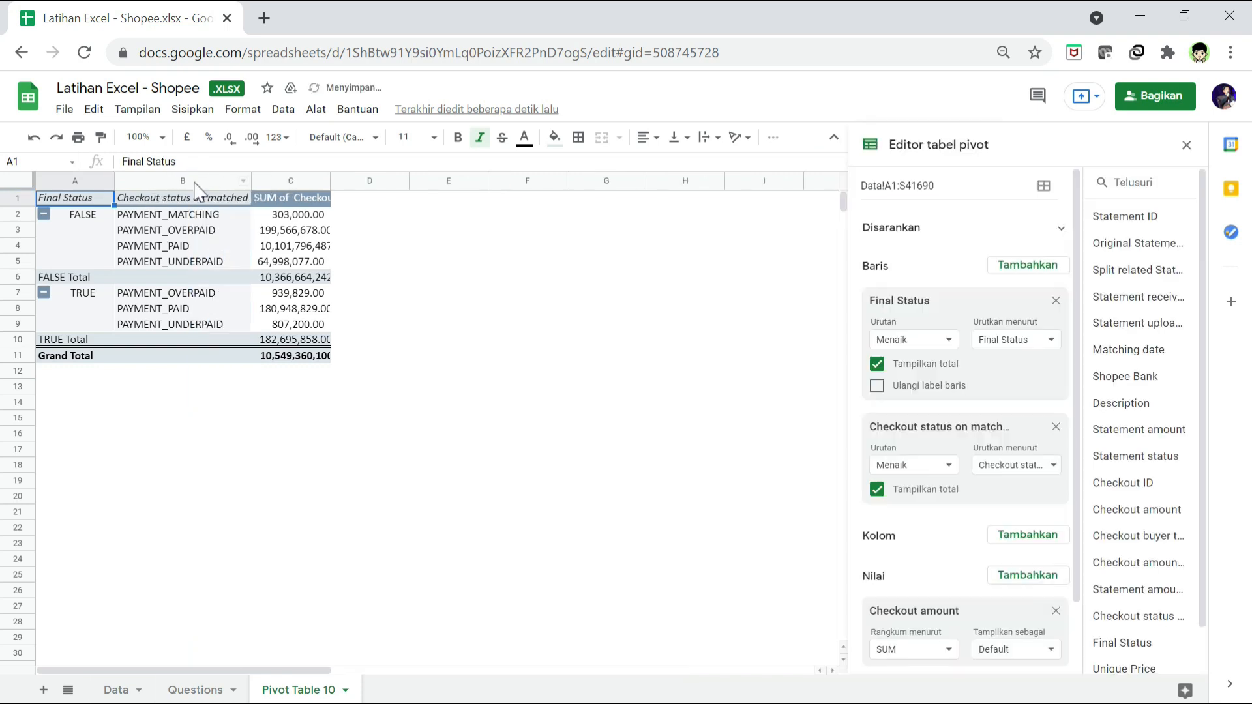
pyautogui.doubleClick(331, 192)
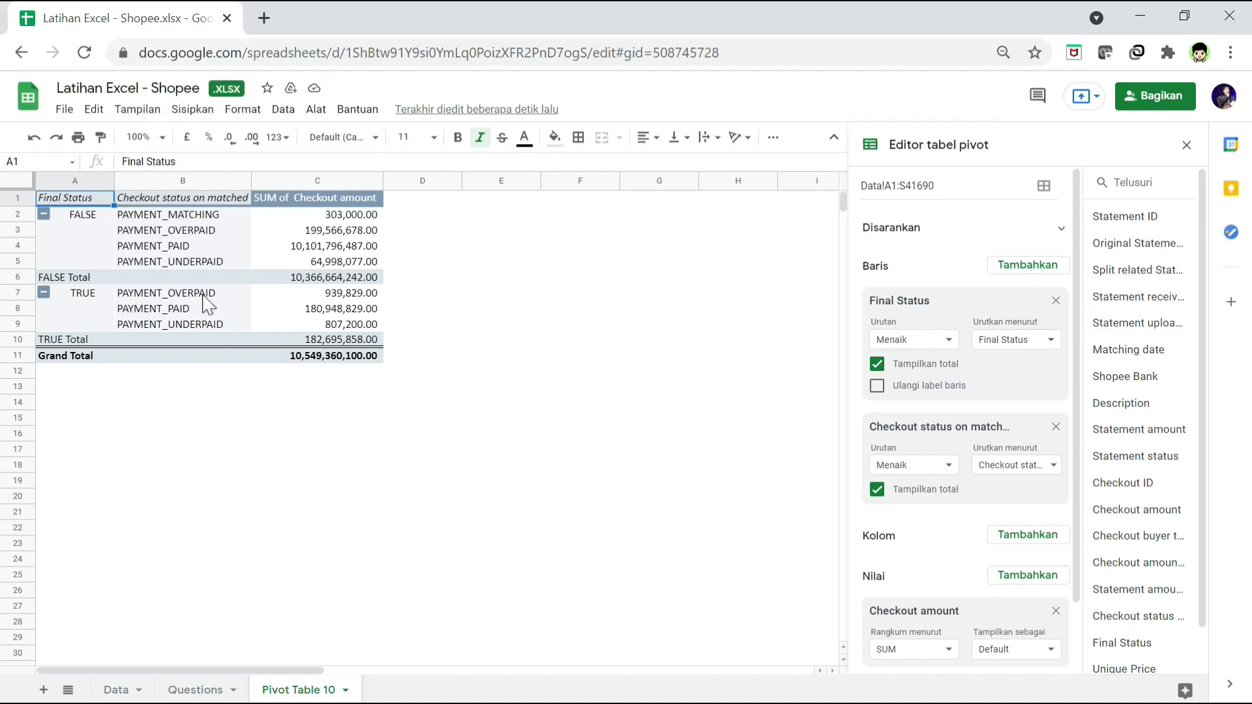
pyautogui.click(246, 282)
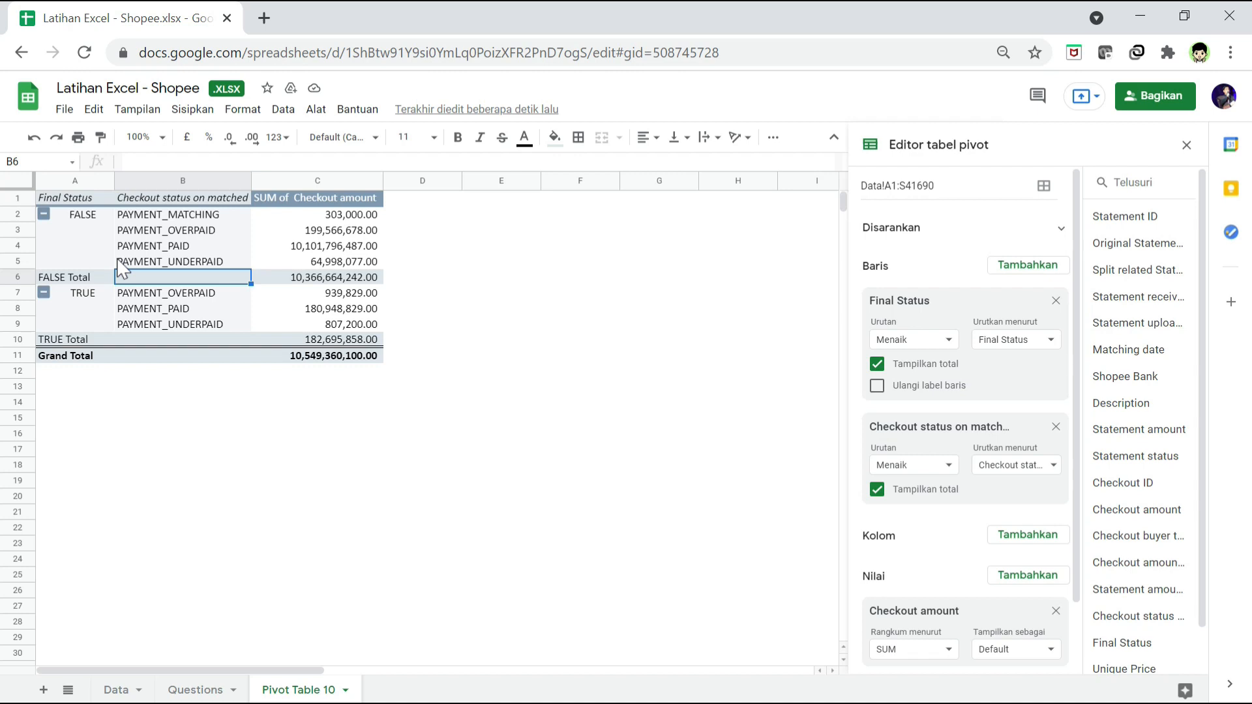
pyautogui.click(189, 233)
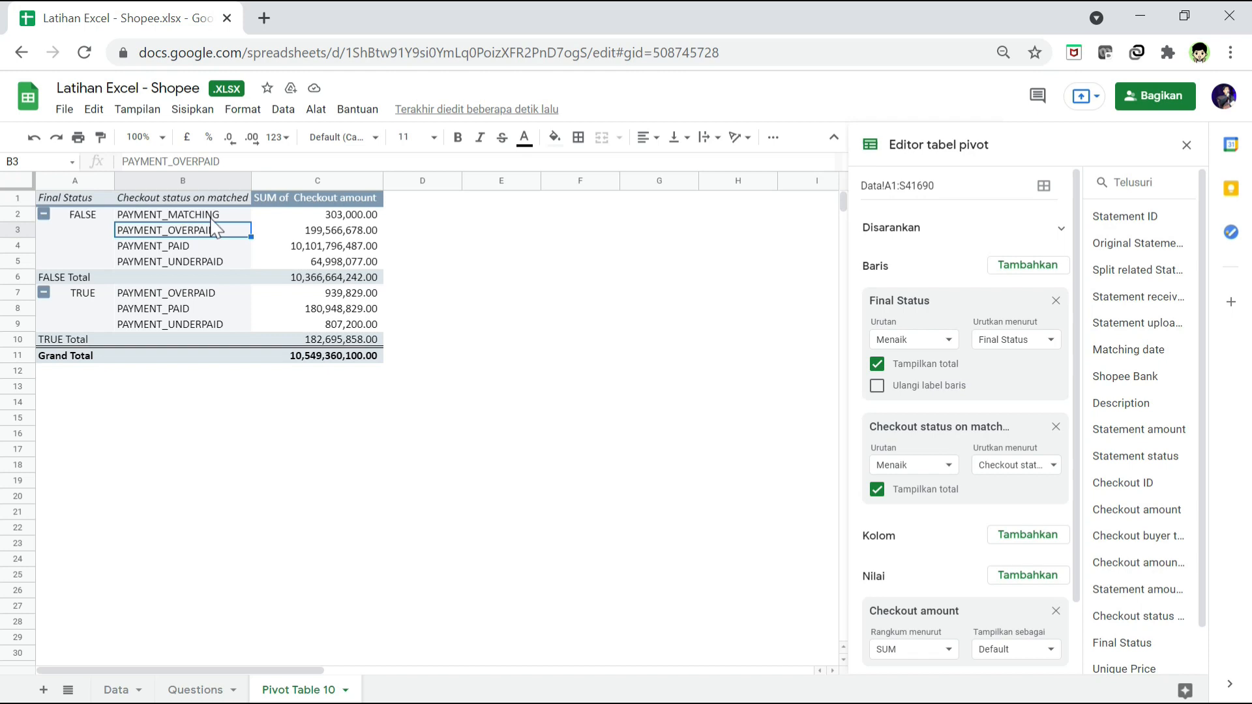
# Step: Add Statement ID as a third row field of the pivot table and examine the checkout amounts per statement
pyautogui.click(1023, 277)
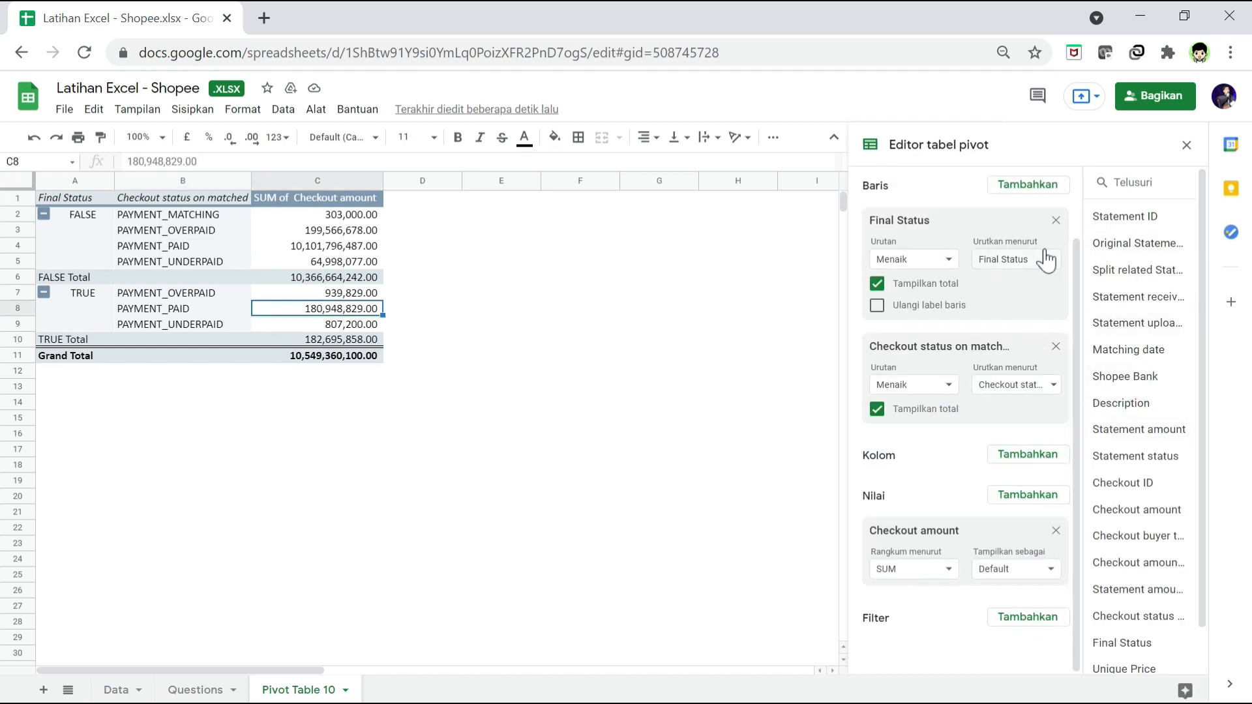
pyautogui.click(1017, 187)
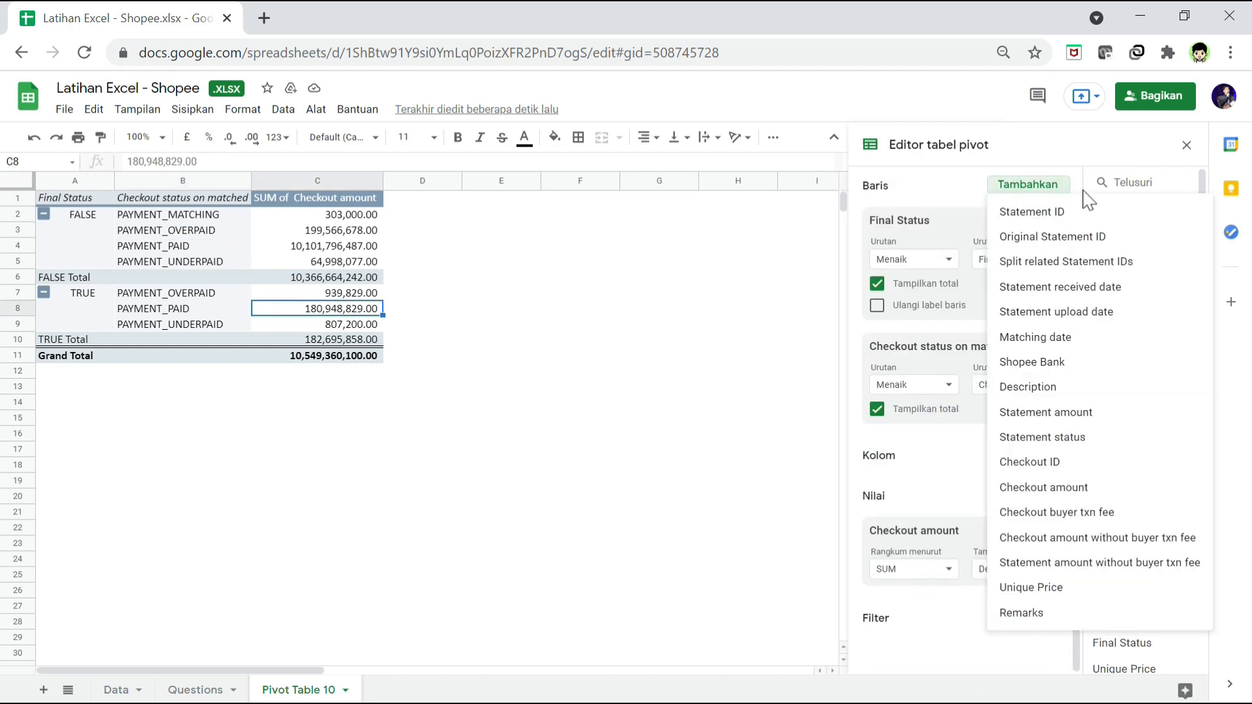
pyautogui.click(1028, 212)
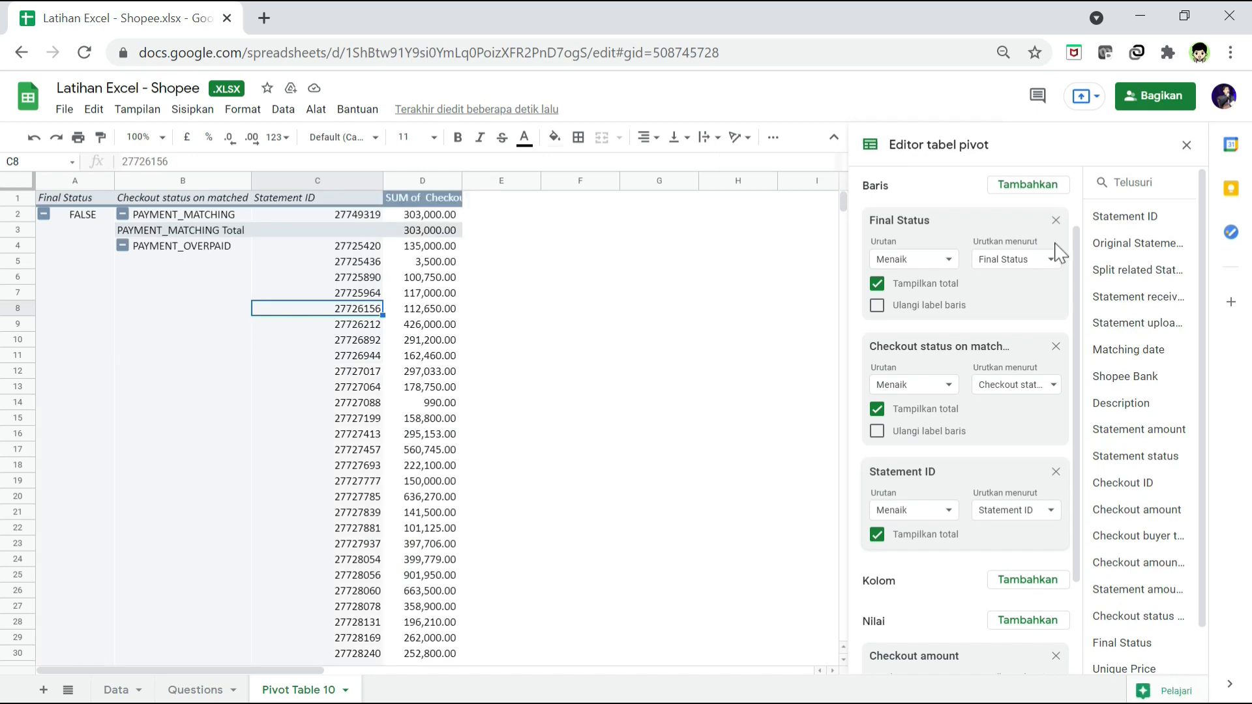
pyautogui.click(314, 229)
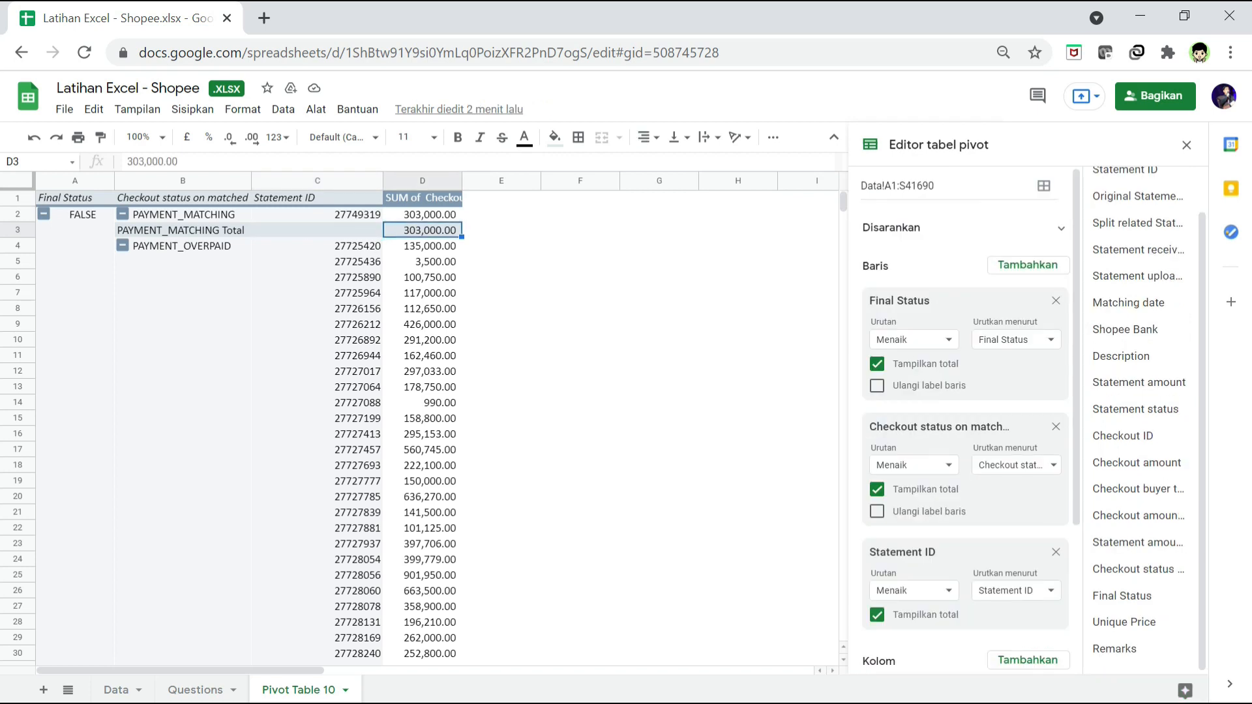
pyautogui.click(441, 264)
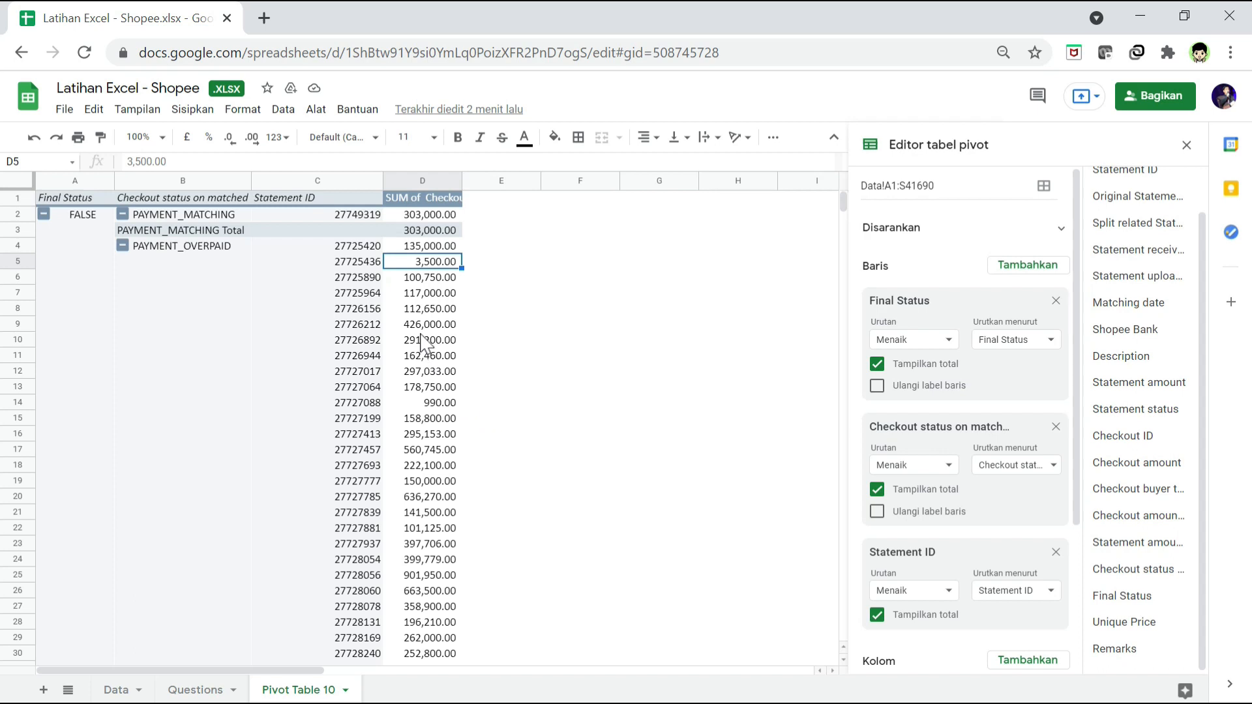
pyautogui.click(432, 312)
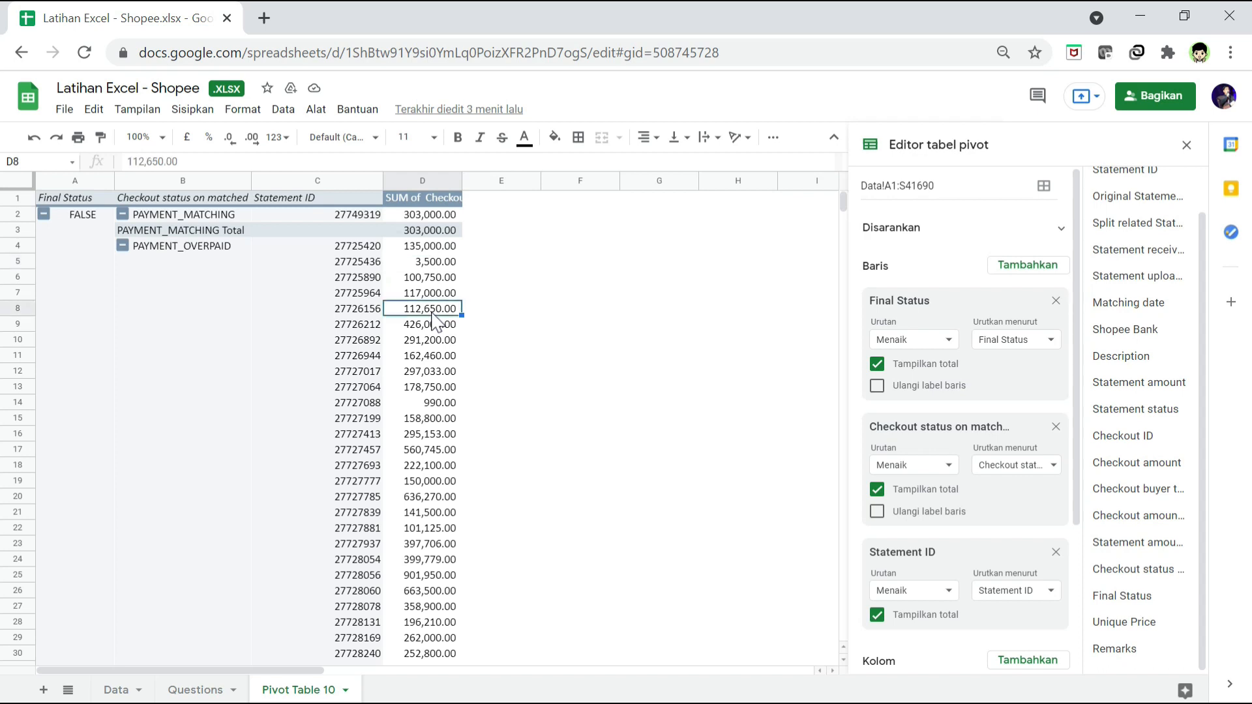